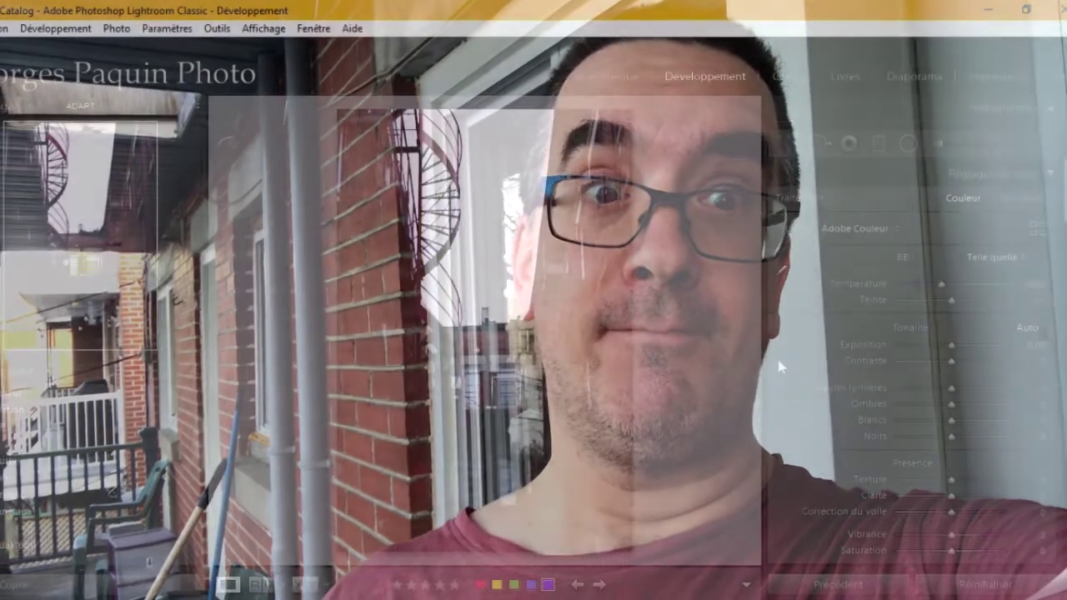
# Scroll the Develop panel down past Lens Corrections to the Transformation section
pyautogui.scroll(-3, 806, 335)
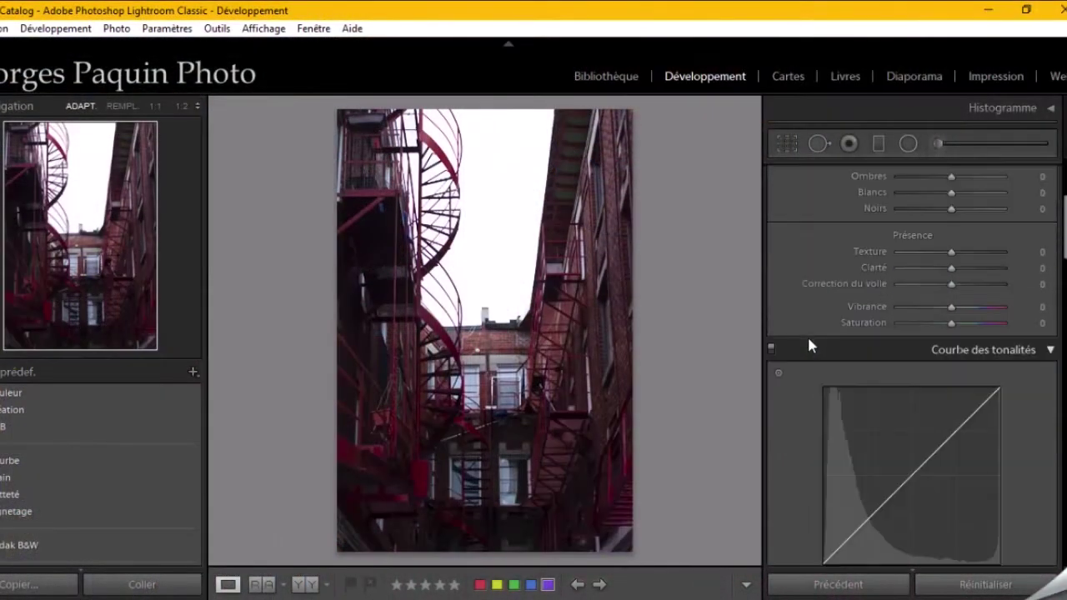
pyautogui.scroll(3, 807, 334)
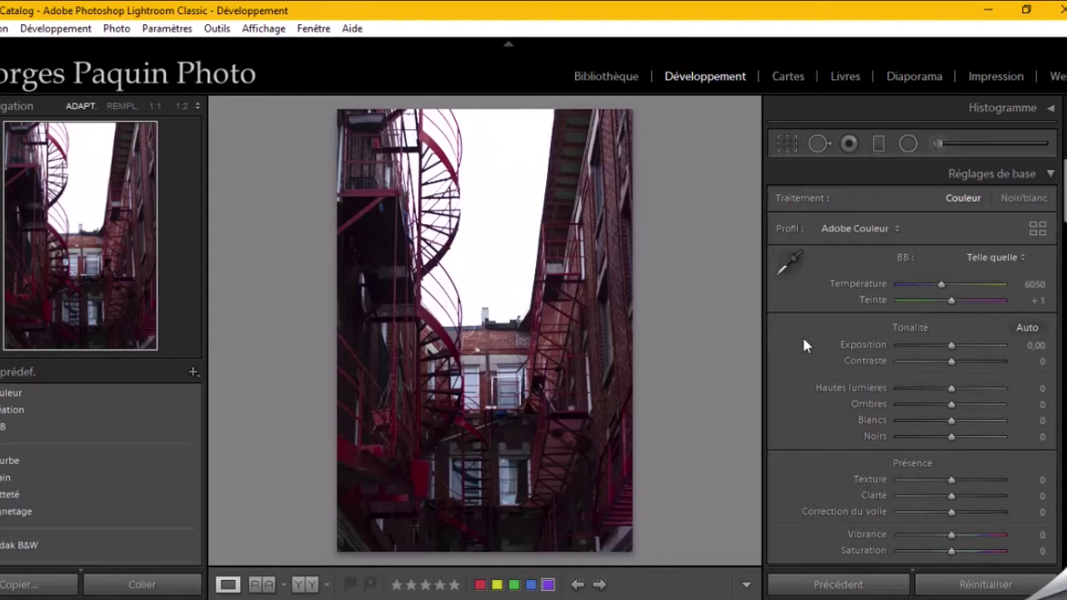
pyautogui.scroll(-5, 803, 341)
pyautogui.scroll(-5, 804, 342)
pyautogui.scroll(-3, 804, 342)
pyautogui.scroll(-3, 803, 342)
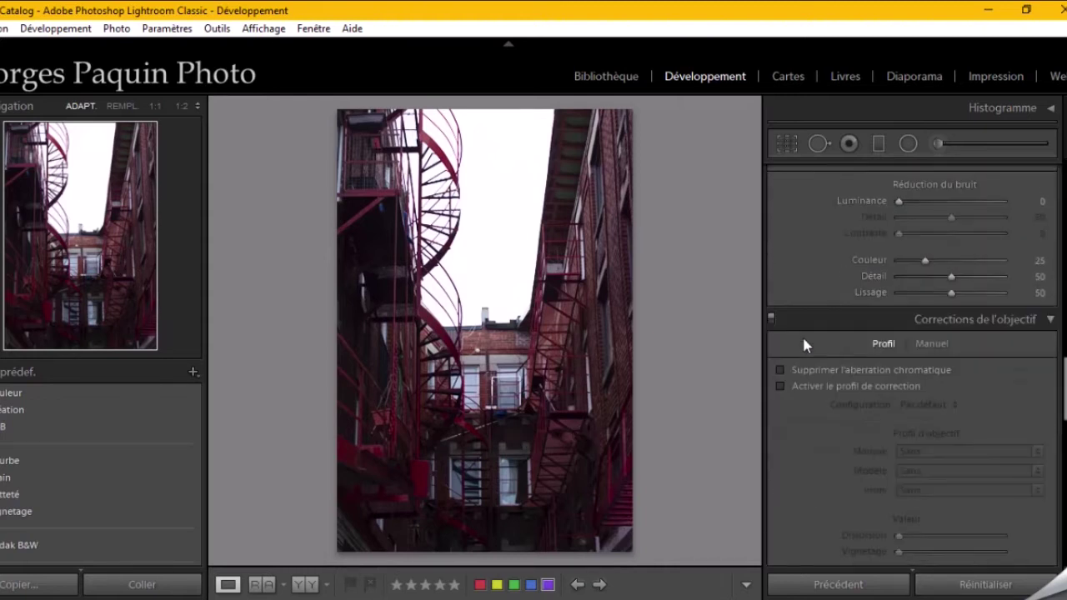
pyautogui.scroll(-5, 804, 341)
pyautogui.scroll(-3, 803, 342)
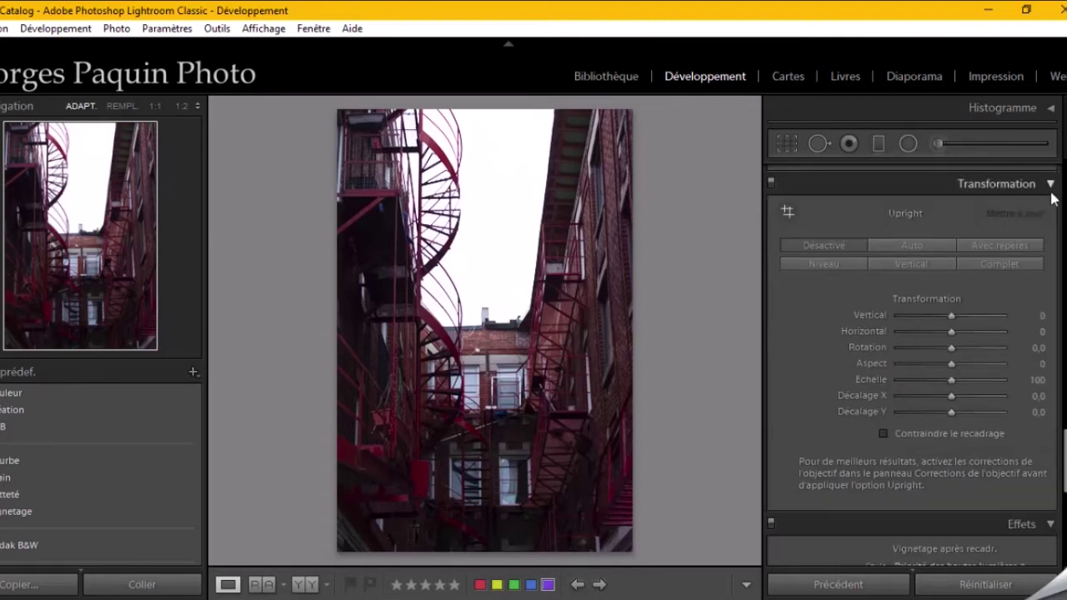
# Apply Upright Auto, set rotation to +0.3, and enable Constrain Crop
pyautogui.click(912, 246)
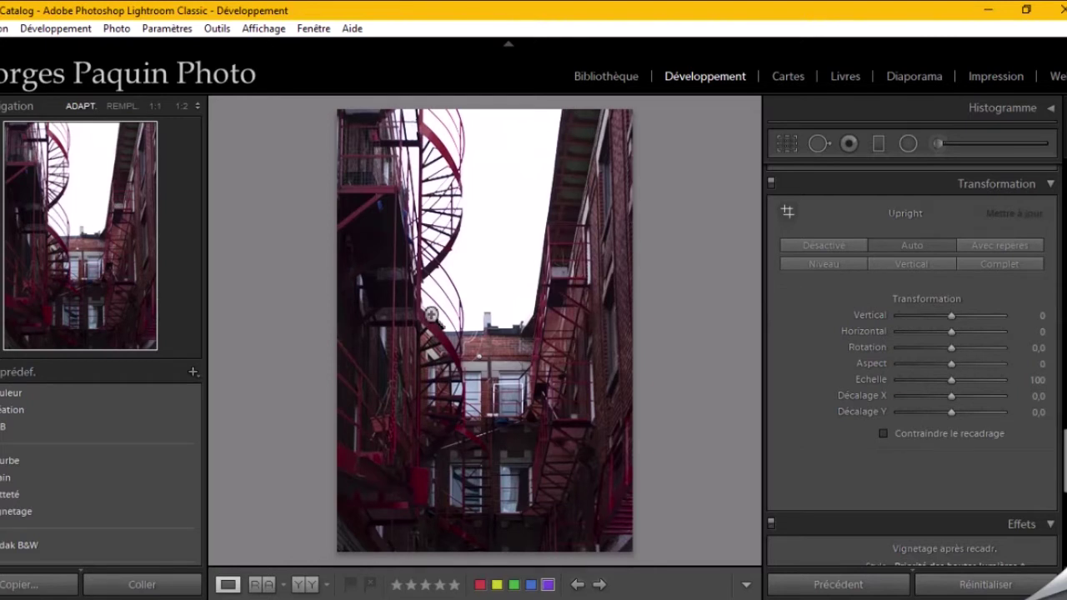
pyautogui.click(952, 348)
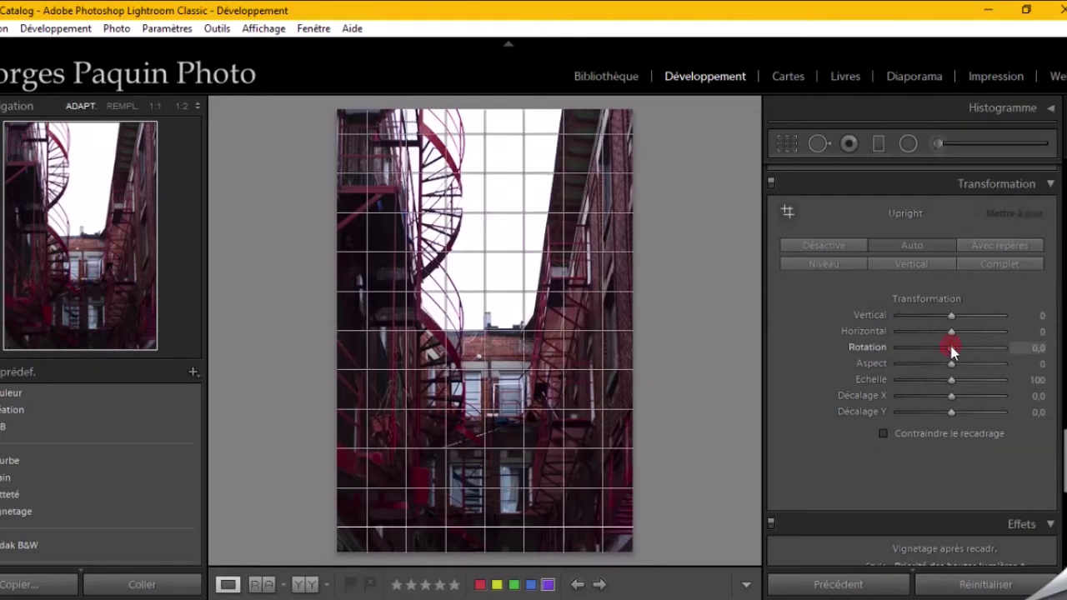
pyautogui.moveTo(952, 349); pyautogui.dragTo(955, 353)
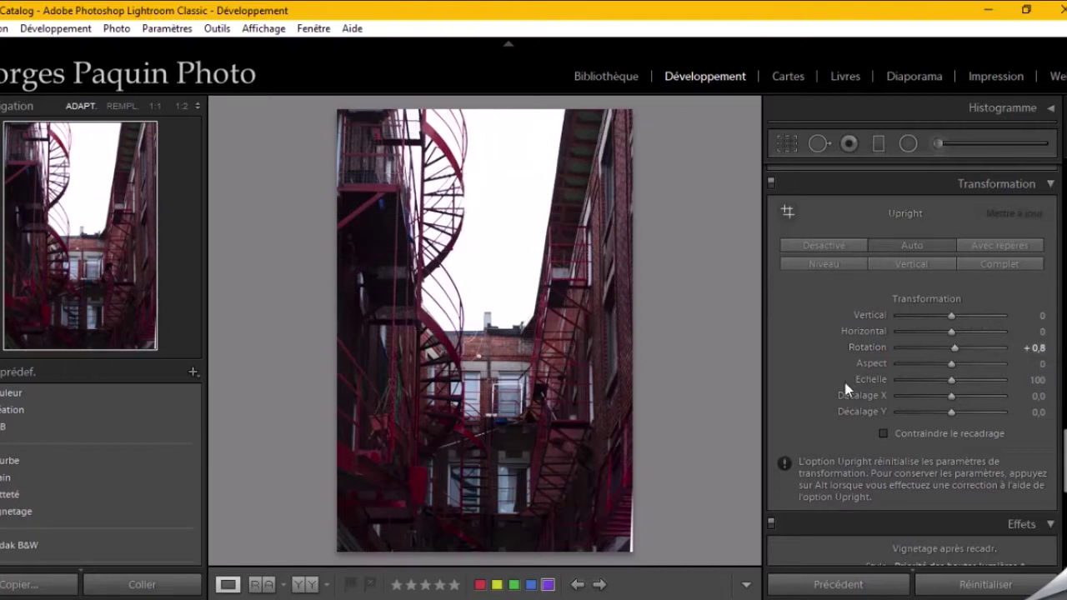
pyautogui.click(959, 344)
pyautogui.moveTo(1026, 364); pyautogui.dragTo(1023, 358)
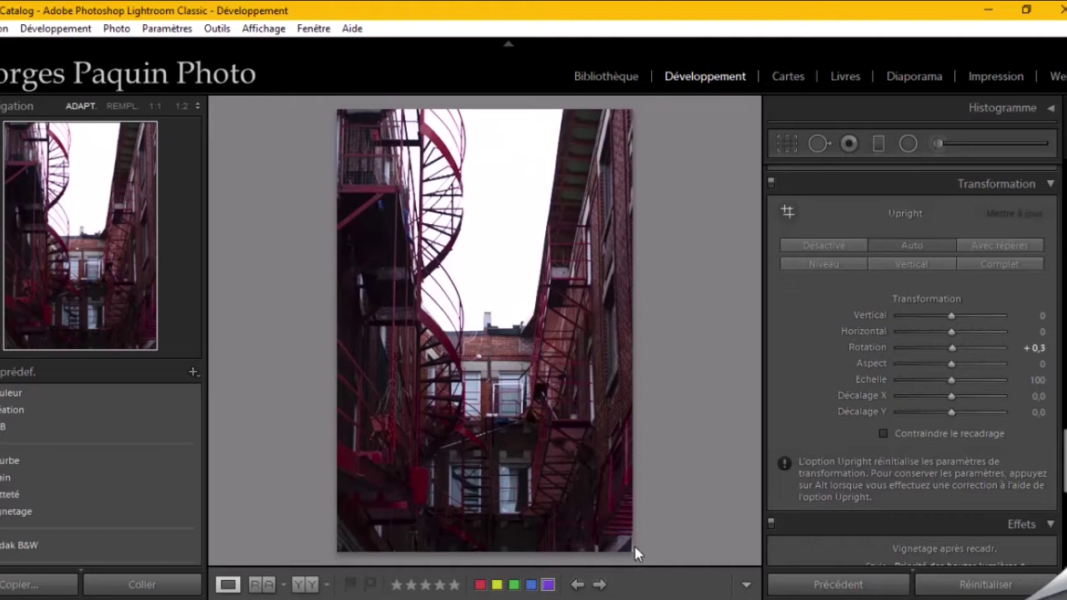
pyautogui.click(967, 437)
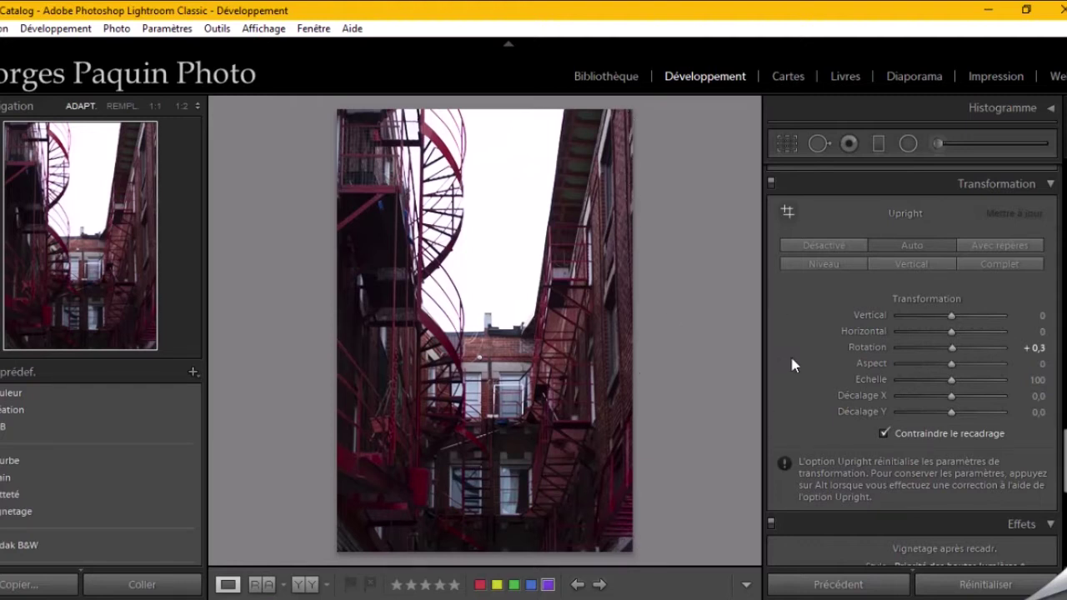
# Switch the Tone Curve to point editing and pull the midpoint down to darken midtones
pyautogui.scroll(5, 801, 370)
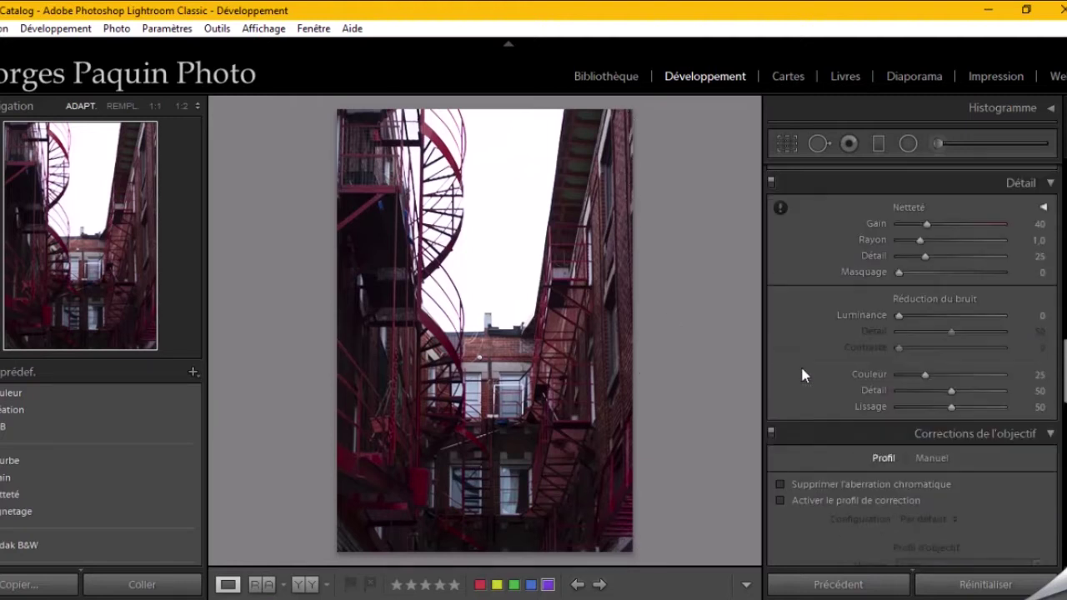
pyautogui.scroll(3, 800, 370)
pyautogui.scroll(3, 801, 370)
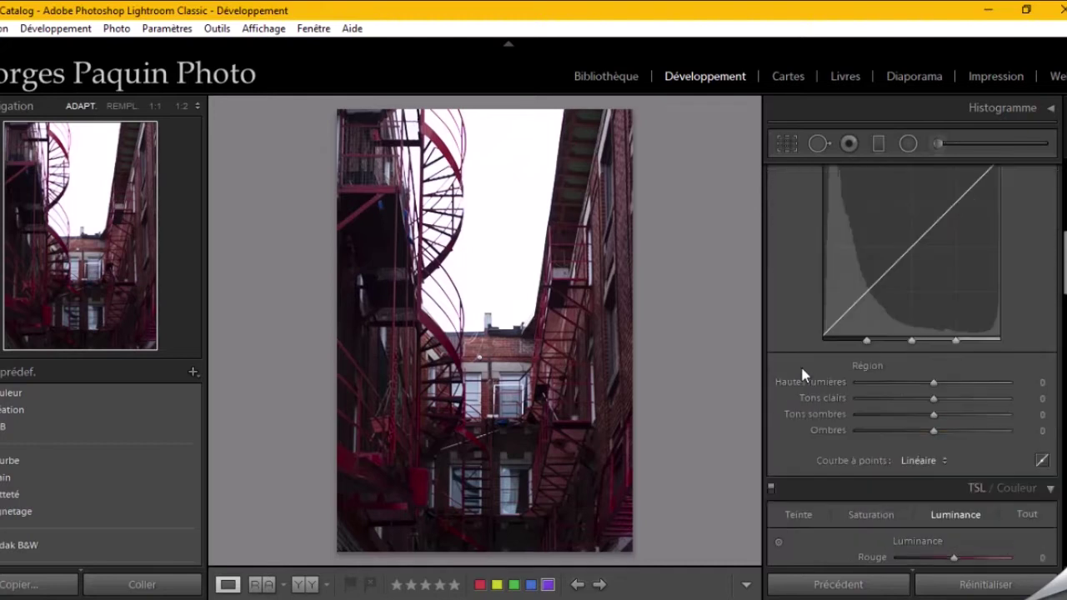
pyautogui.scroll(1, 800, 370)
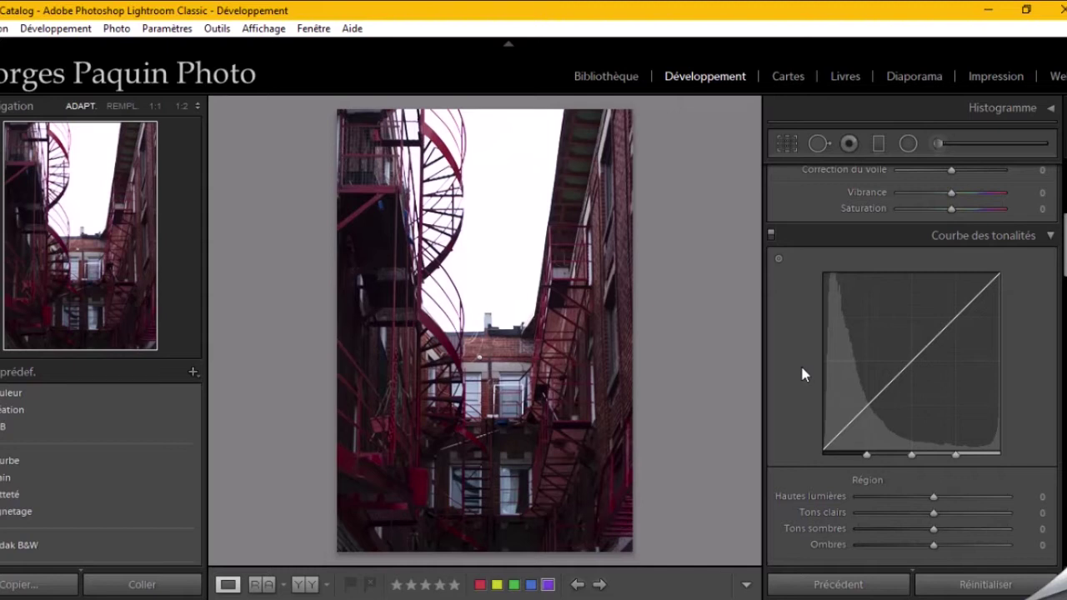
pyautogui.scroll(-2, 802, 373)
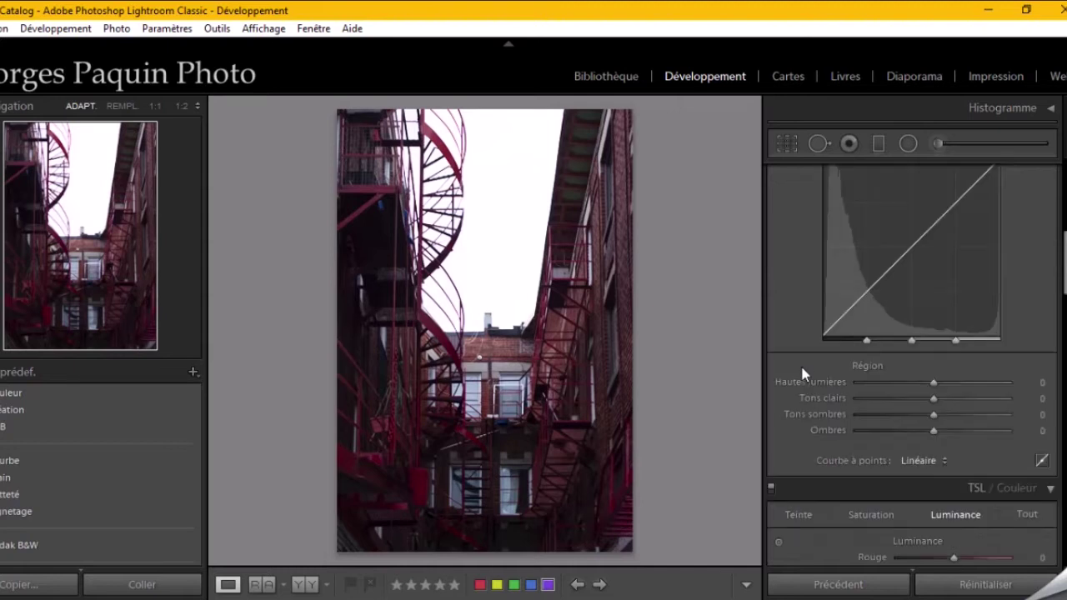
pyautogui.click(1042, 461)
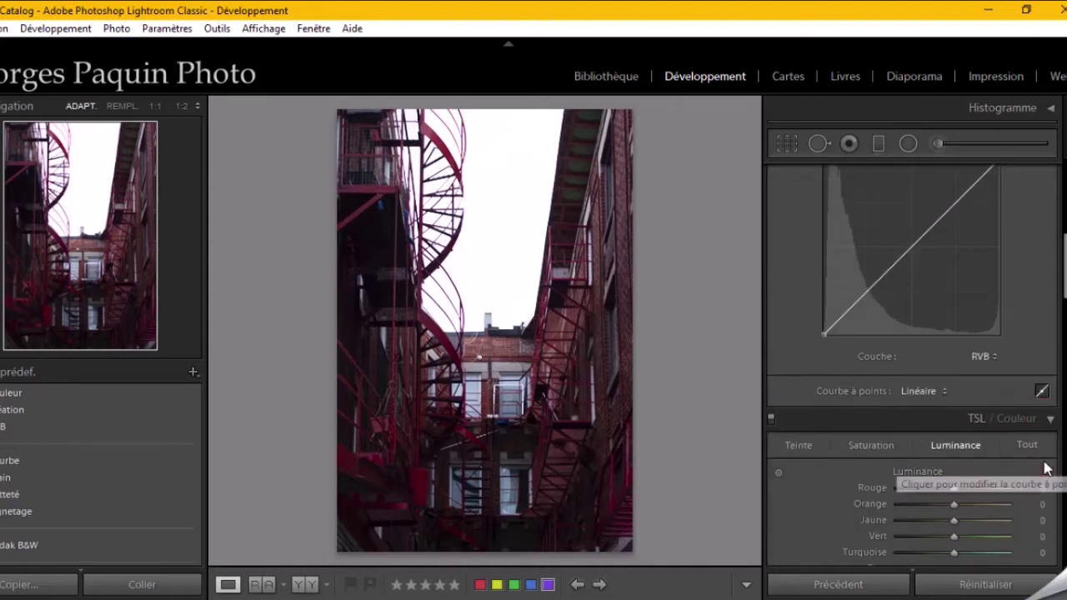
pyautogui.scroll(2, 1036, 392)
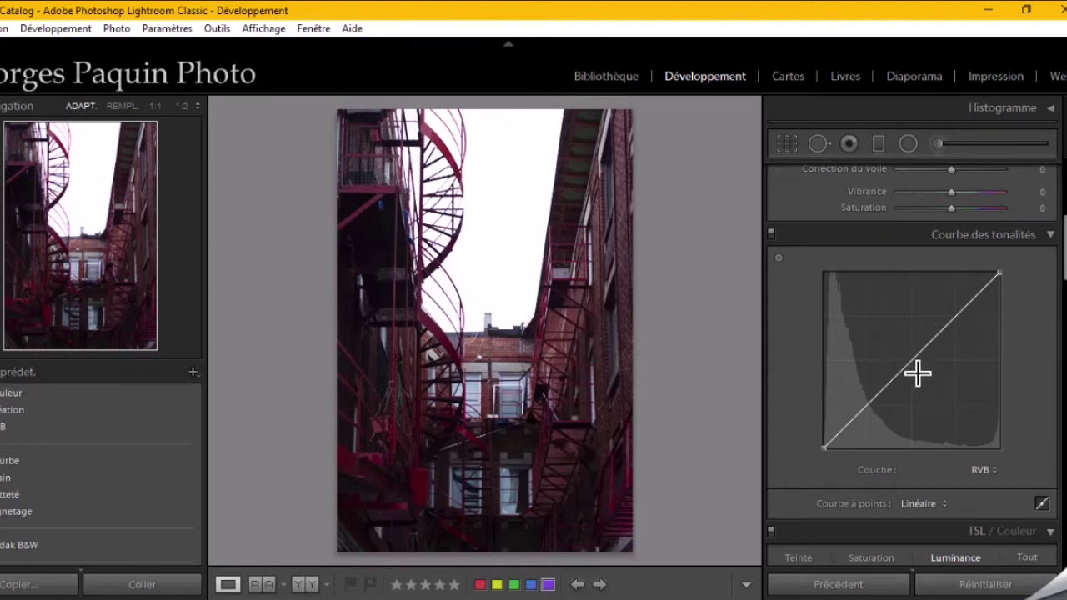
pyautogui.moveTo(912, 360); pyautogui.dragTo(912, 397)
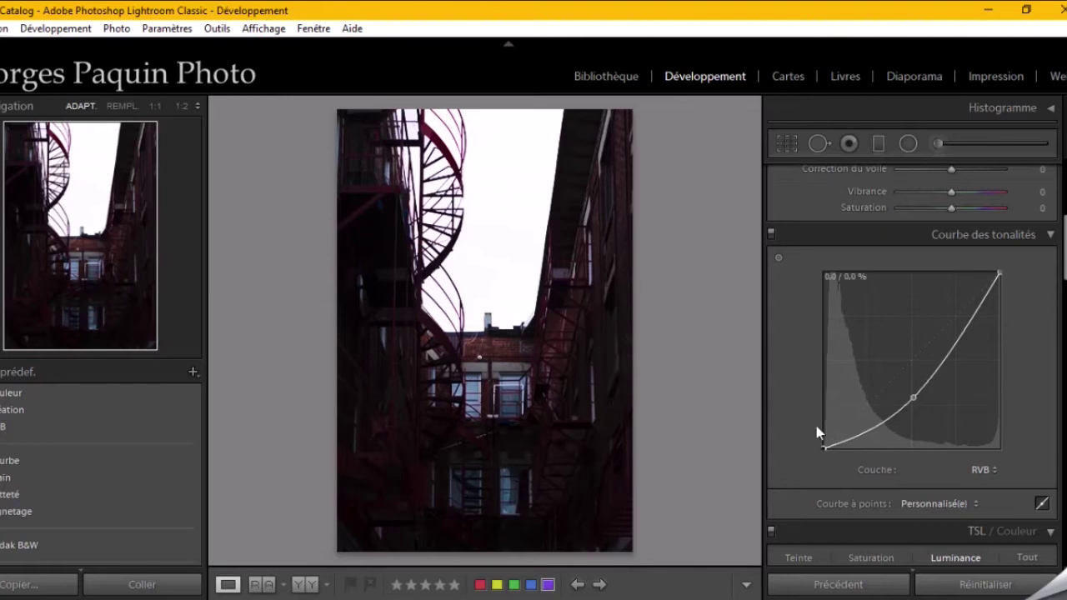
# Set shadows to +25, whites to +20 and highlights to −20 in the Basic panel
pyautogui.scroll(5, 805, 387)
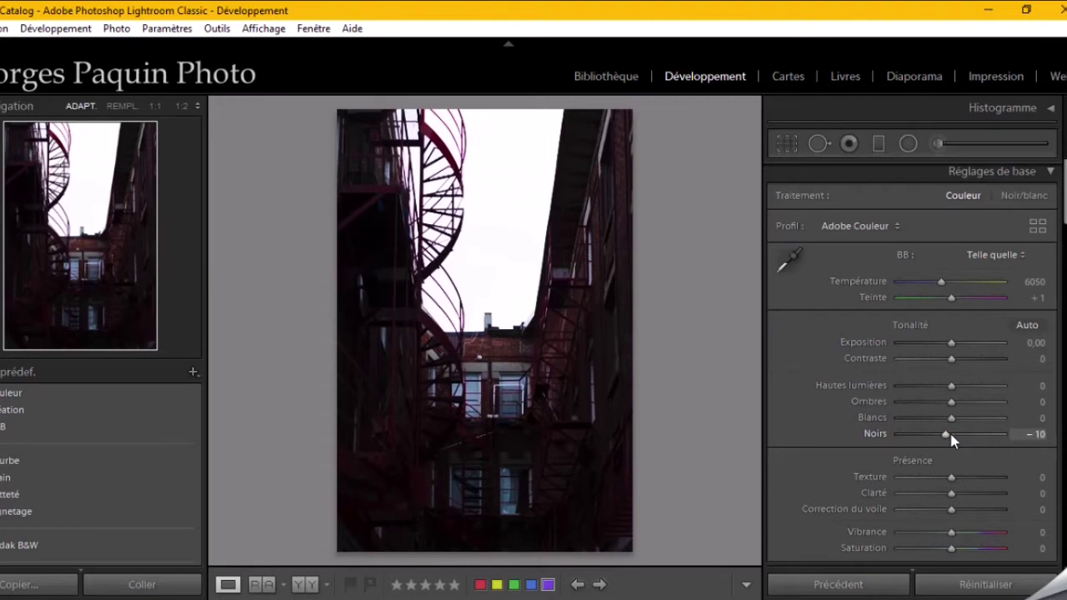
pyautogui.moveTo(952, 408); pyautogui.dragTo(954, 410)
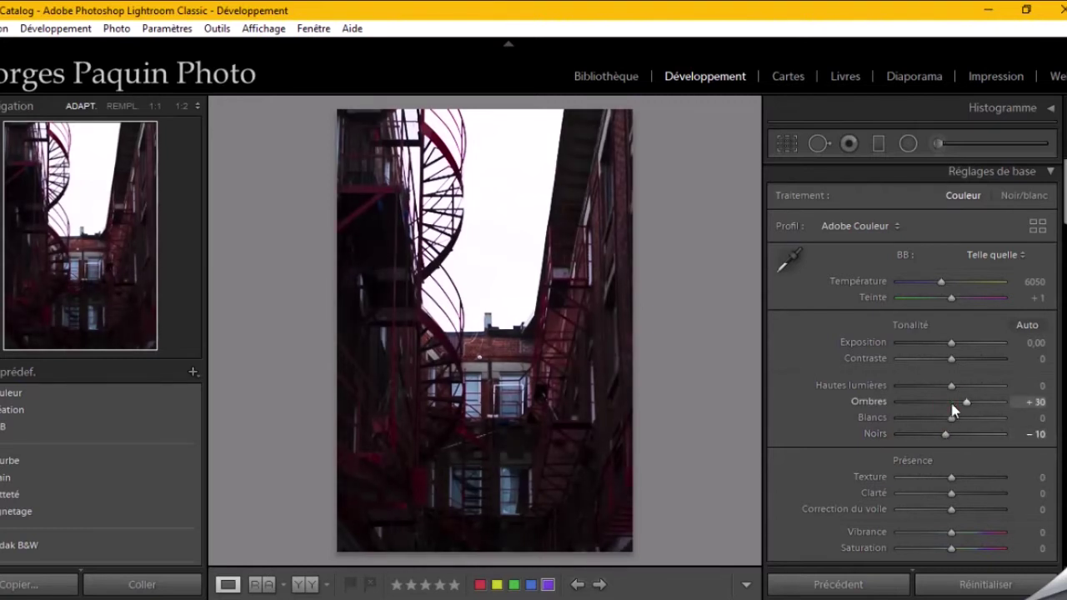
pyautogui.click(949, 418)
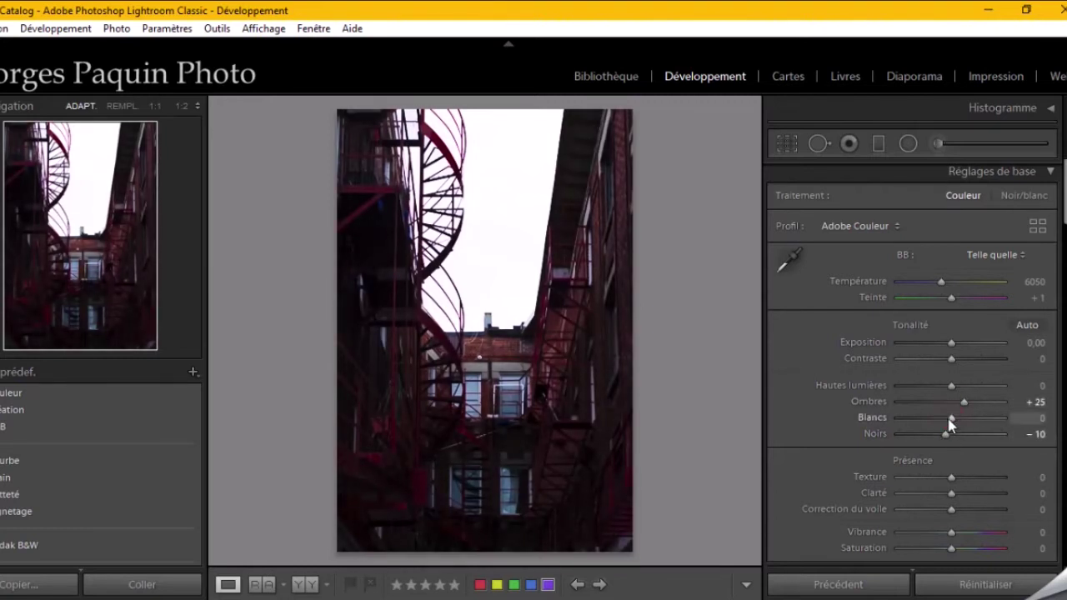
pyautogui.moveTo(951, 425); pyautogui.dragTo(955, 423)
pyautogui.click(951, 386)
pyautogui.moveTo(951, 386)
pyautogui.mouseDown()
pyautogui.moveTo(935, 386)
pyautogui.moveTo(955, 387)
pyautogui.mouseUp()
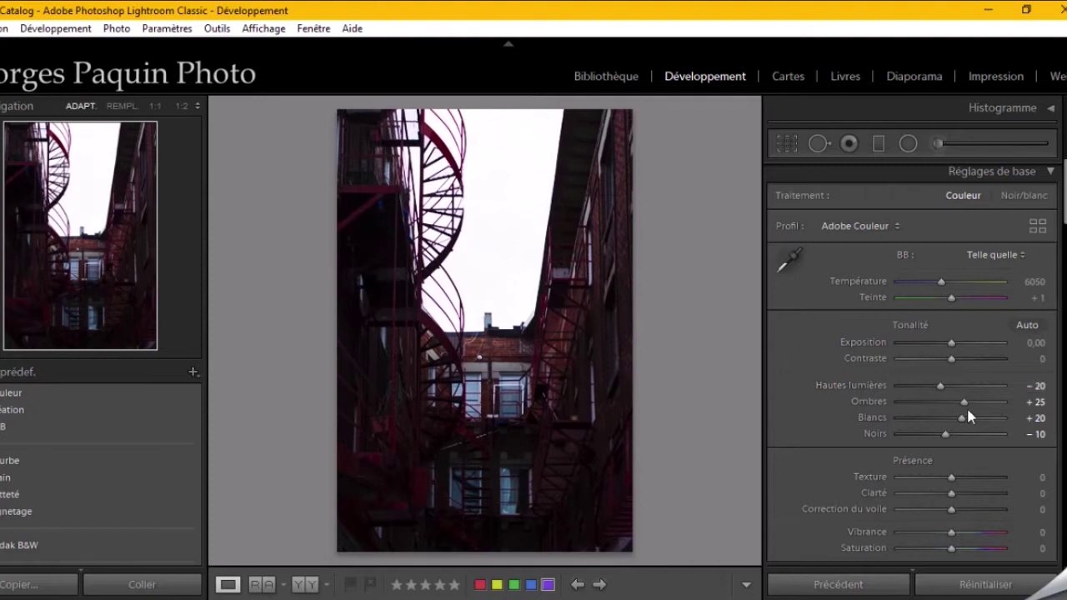
pyautogui.click(961, 418)
# Set contrast to +5 and cool the temperature to 5550
pyautogui.click(953, 359)
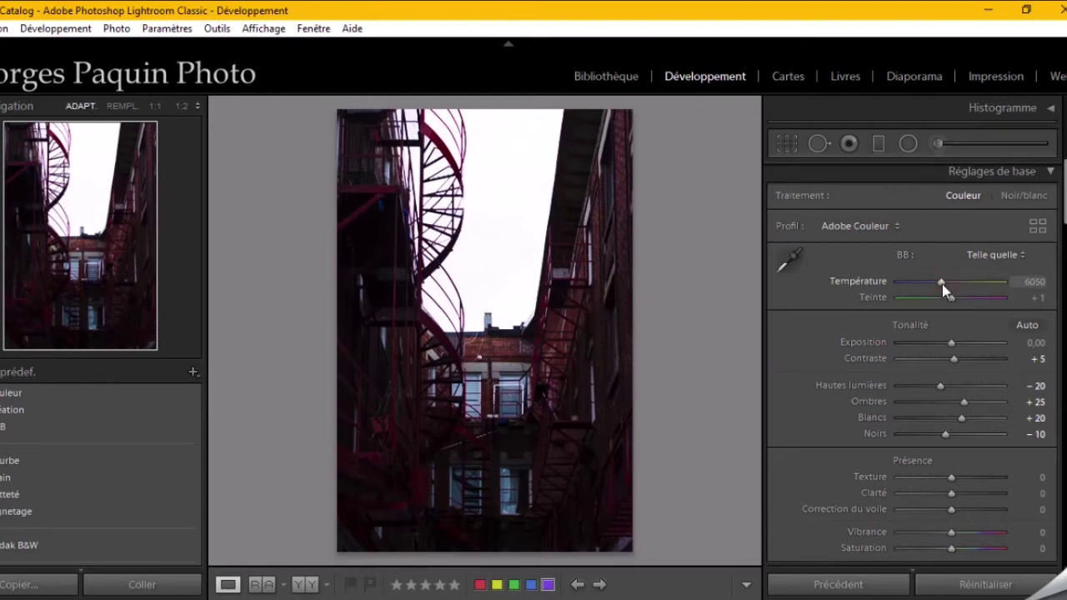
pyautogui.press('Down')
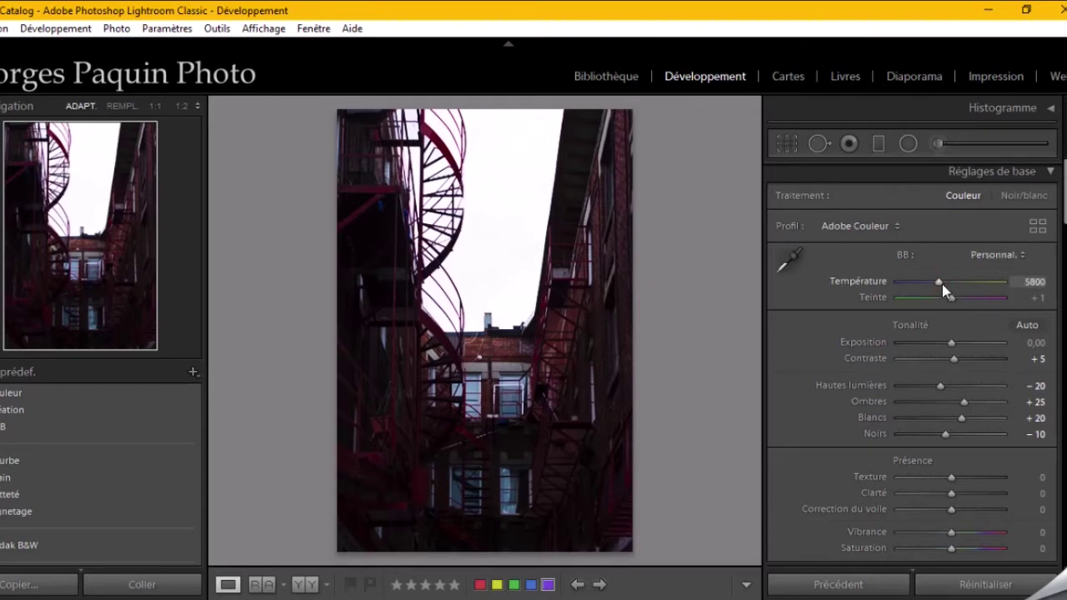
pyautogui.press('Down')
# Draw a darkening graduated filter with lowered exposure over the right-hand building
pyautogui.click(880, 144)
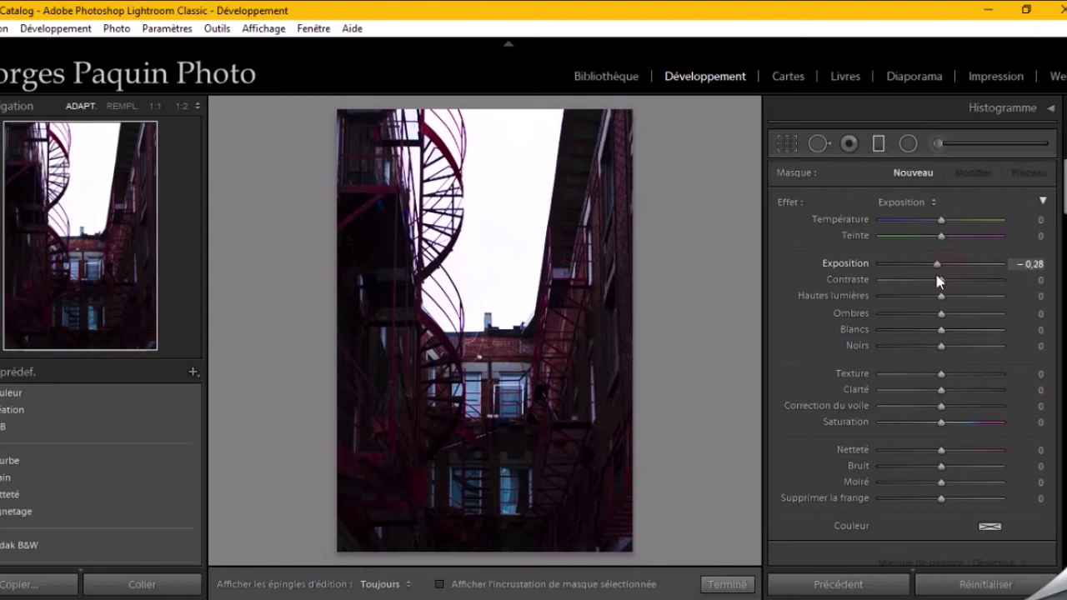
pyautogui.moveTo(937, 276); pyautogui.dragTo(926, 278)
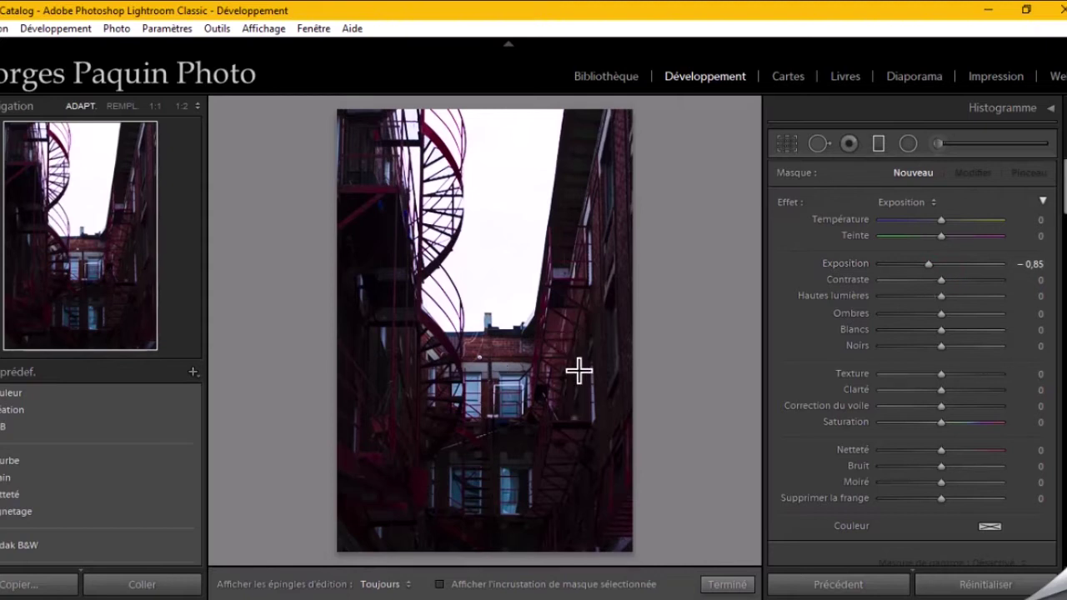
pyautogui.moveTo(579, 371); pyautogui.dragTo(500, 369)
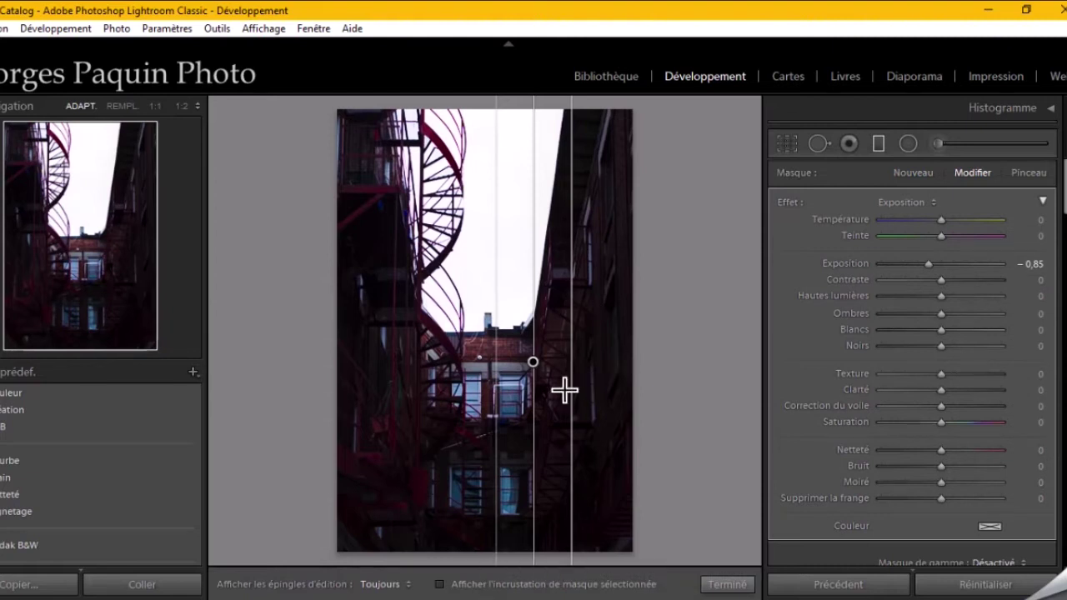
pyautogui.moveTo(575, 389); pyautogui.dragTo(603, 387)
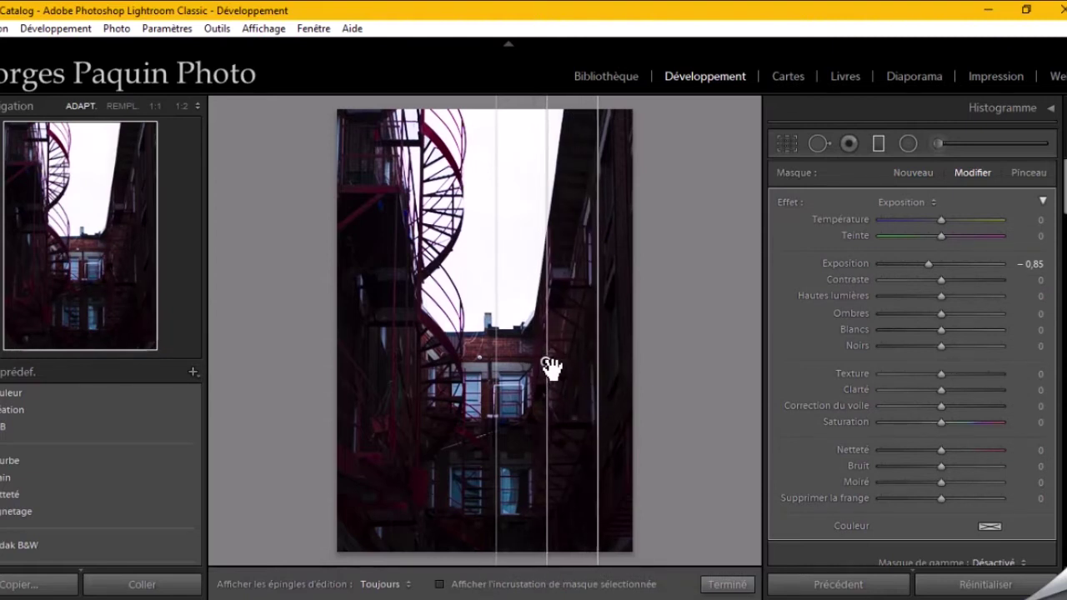
pyautogui.moveTo(550, 367); pyautogui.dragTo(555, 362)
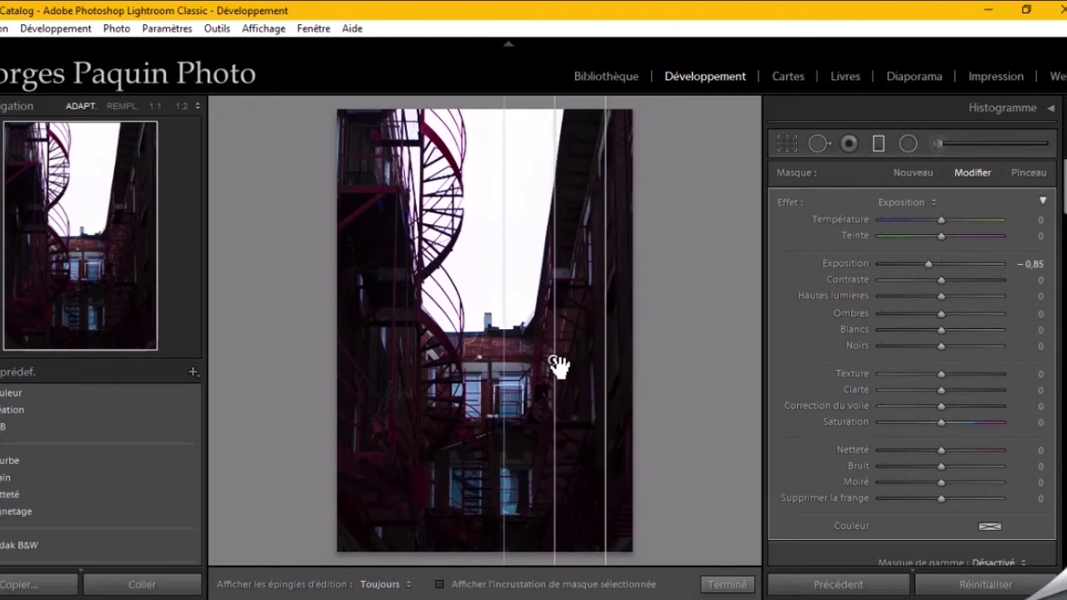
# Refine the gradient's placement and set exposure −0.94, blacks −23, shadows +14
pyautogui.click(532, 583)
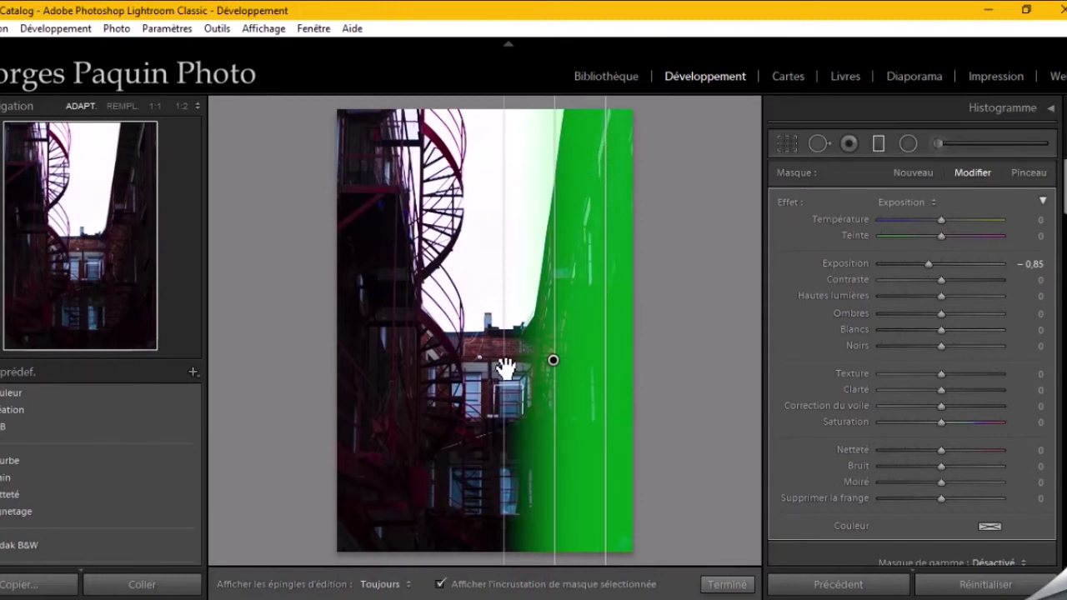
pyautogui.moveTo(507, 365); pyautogui.dragTo(462, 393)
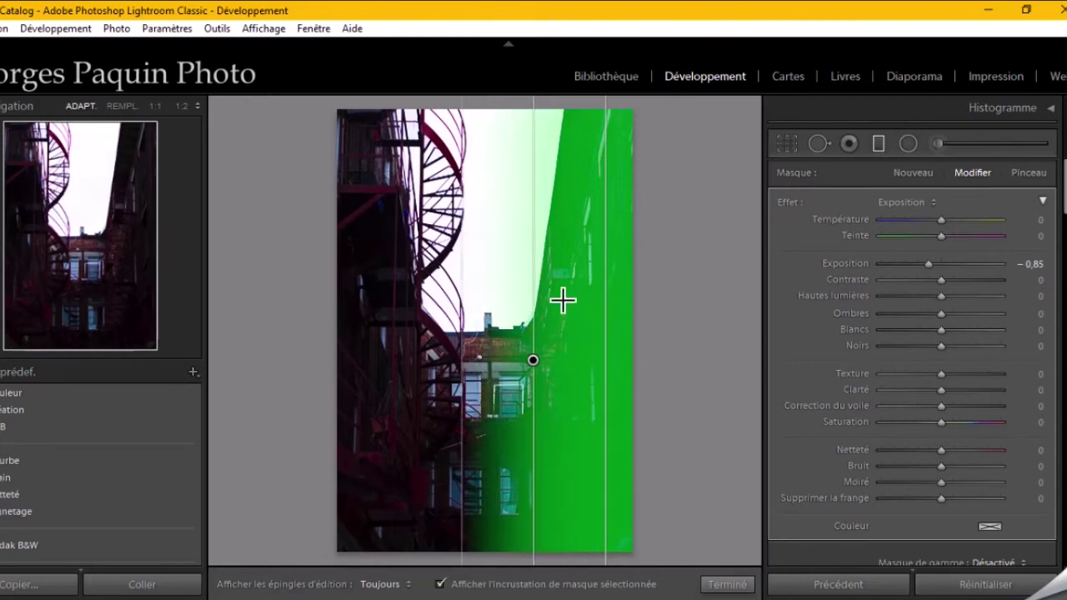
pyautogui.moveTo(535, 367); pyautogui.dragTo(594, 364)
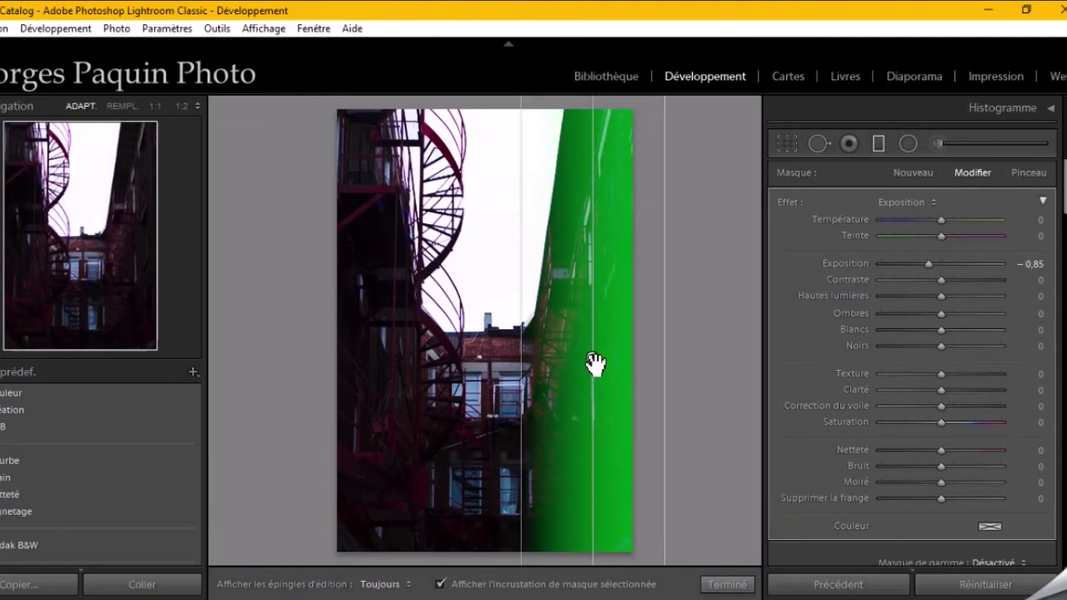
pyautogui.click(641, 586)
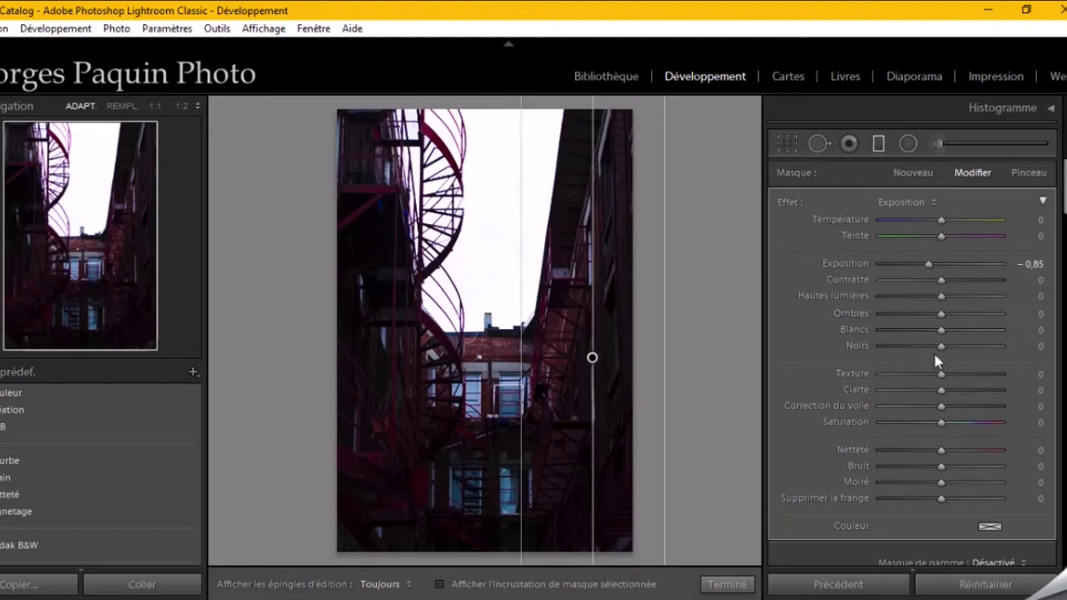
pyautogui.moveTo(925, 268); pyautogui.dragTo(923, 267)
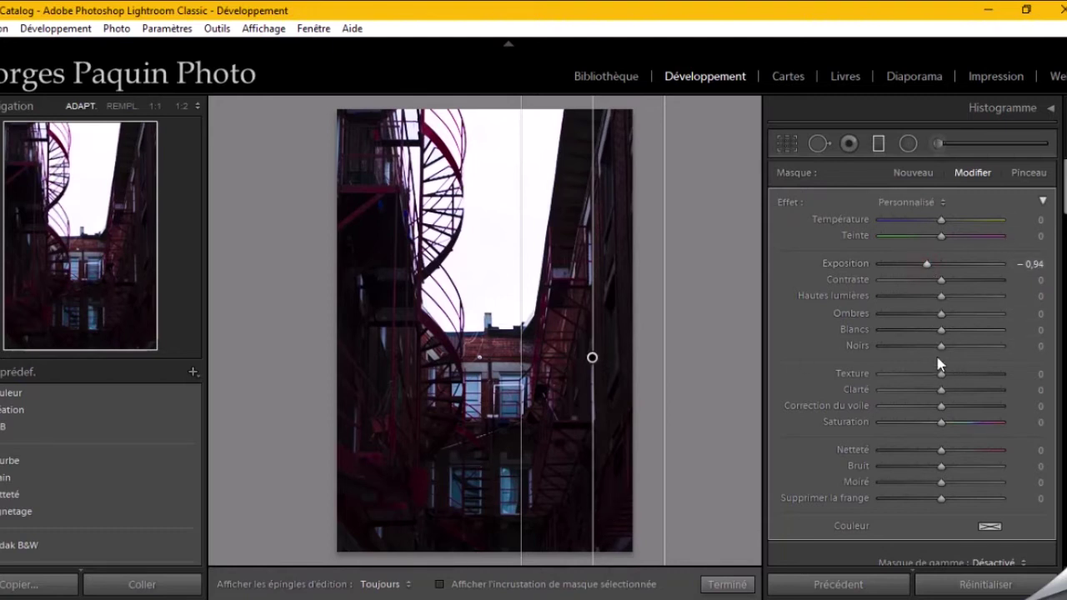
pyautogui.moveTo(938, 351); pyautogui.dragTo(923, 353)
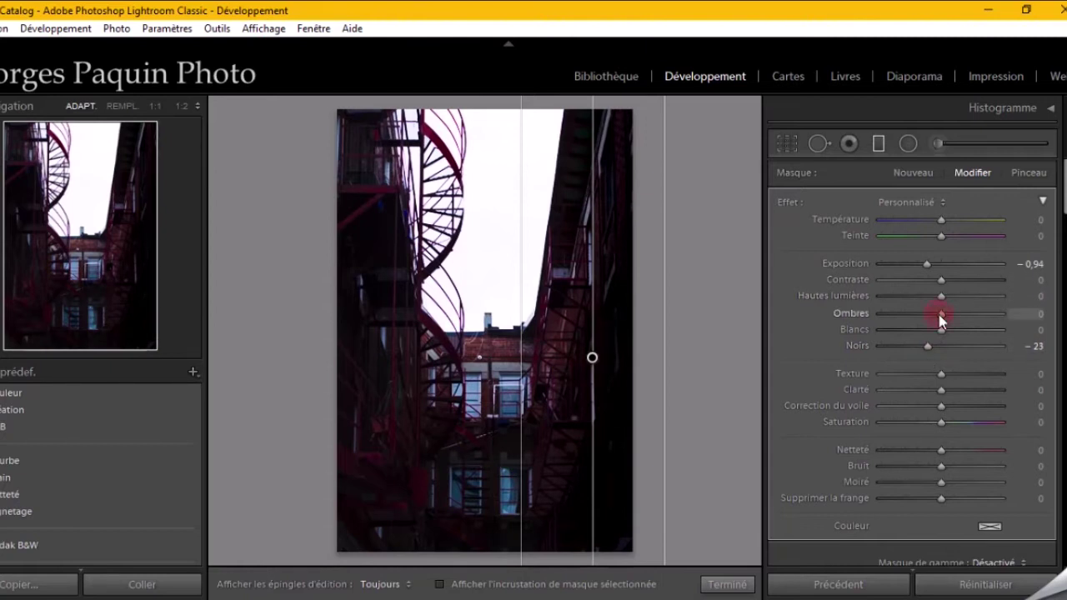
pyautogui.moveTo(942, 315); pyautogui.dragTo(947, 315)
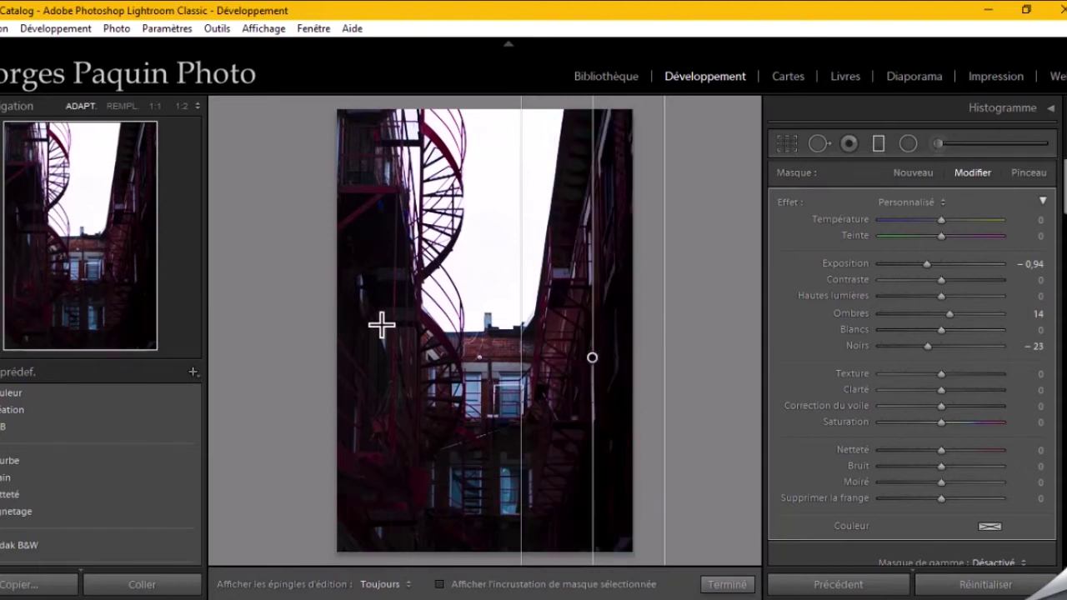
# Duplicate the right-side gradient and move the copy toward the left
pyautogui.rightClick(593, 363)
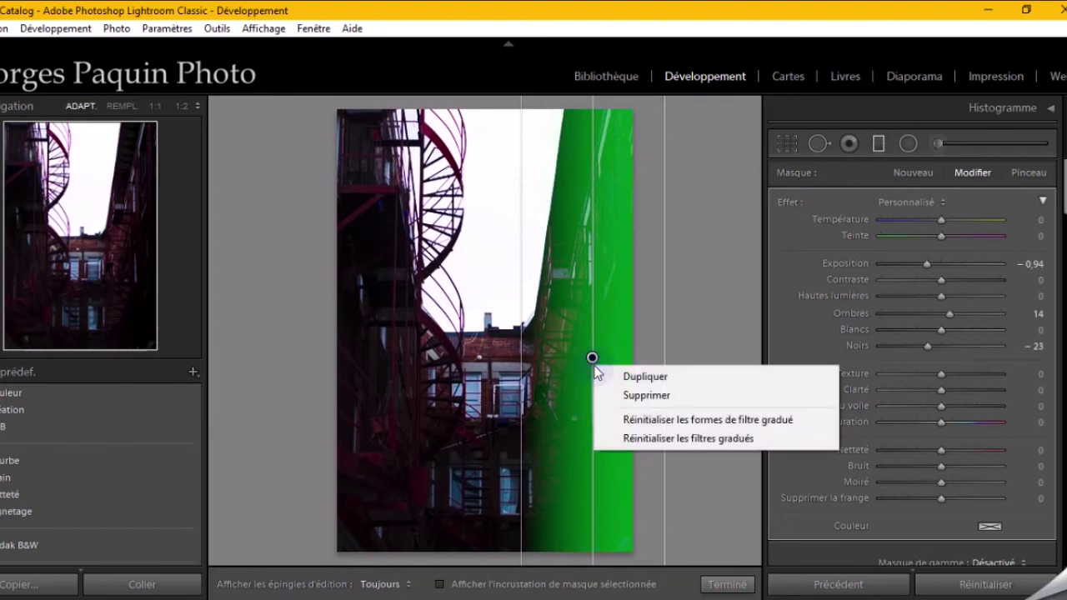
pyautogui.click(677, 375)
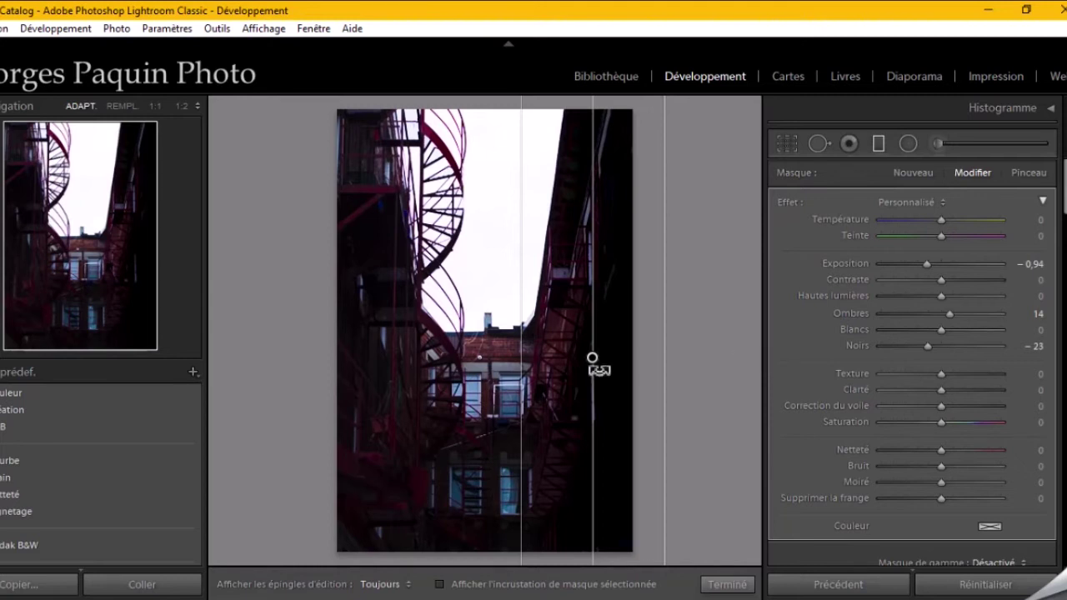
pyautogui.moveTo(594, 362); pyautogui.dragTo(393, 354)
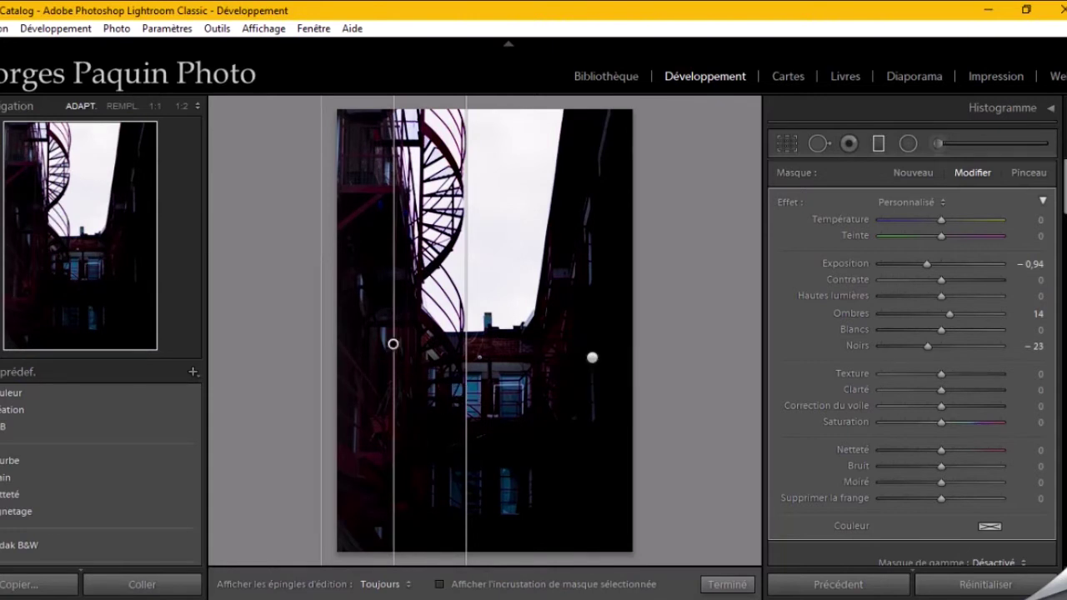
# Rotate the copy to a vertical gradient along the left edge and finish the filters
pyautogui.click(636, 587)
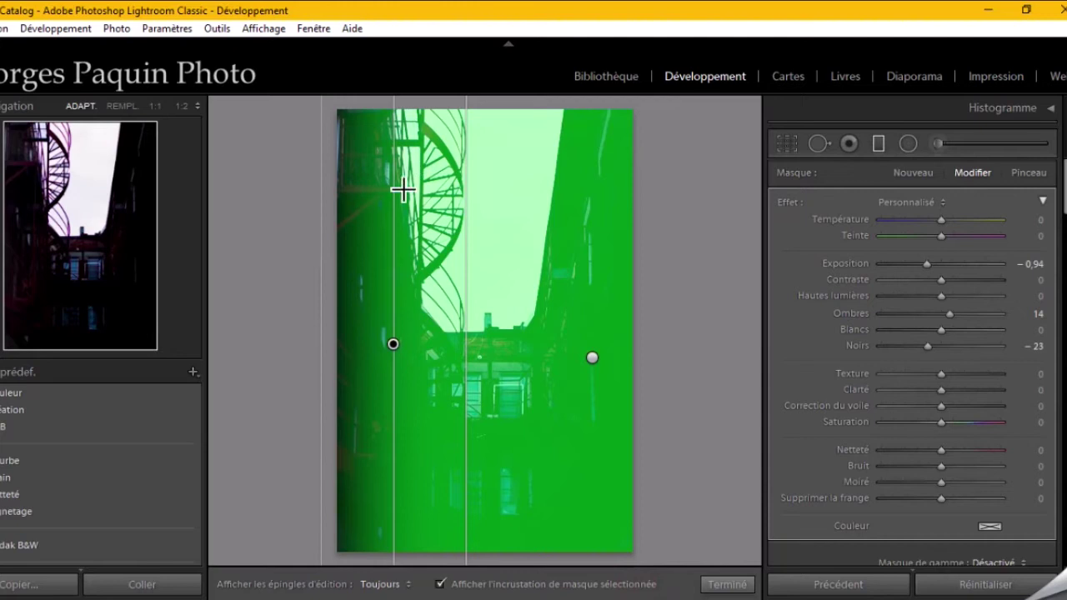
pyautogui.moveTo(393, 190)
pyautogui.mouseDown()
pyautogui.moveTo(398, 389)
pyautogui.moveTo(361, 359)
pyautogui.mouseUp()
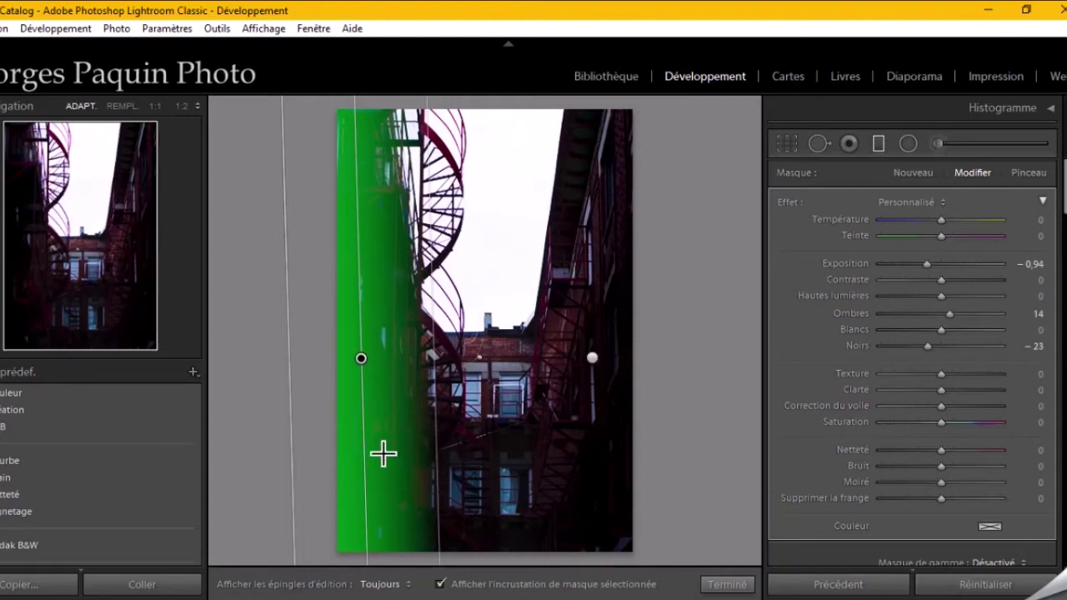
pyautogui.moveTo(368, 447); pyautogui.dragTo(360, 409)
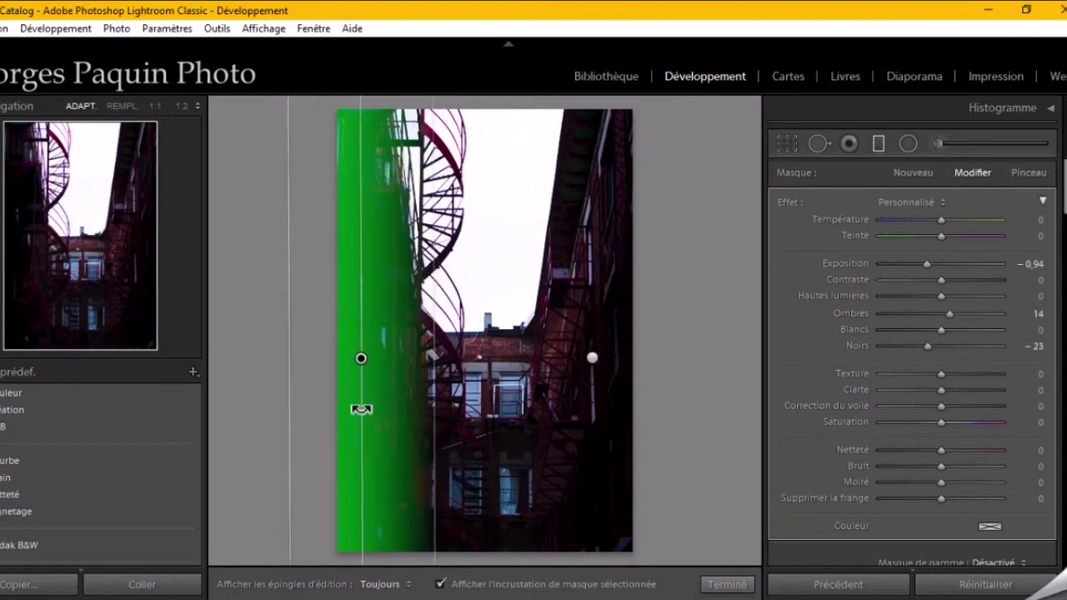
pyautogui.moveTo(360, 364); pyautogui.dragTo(350, 372)
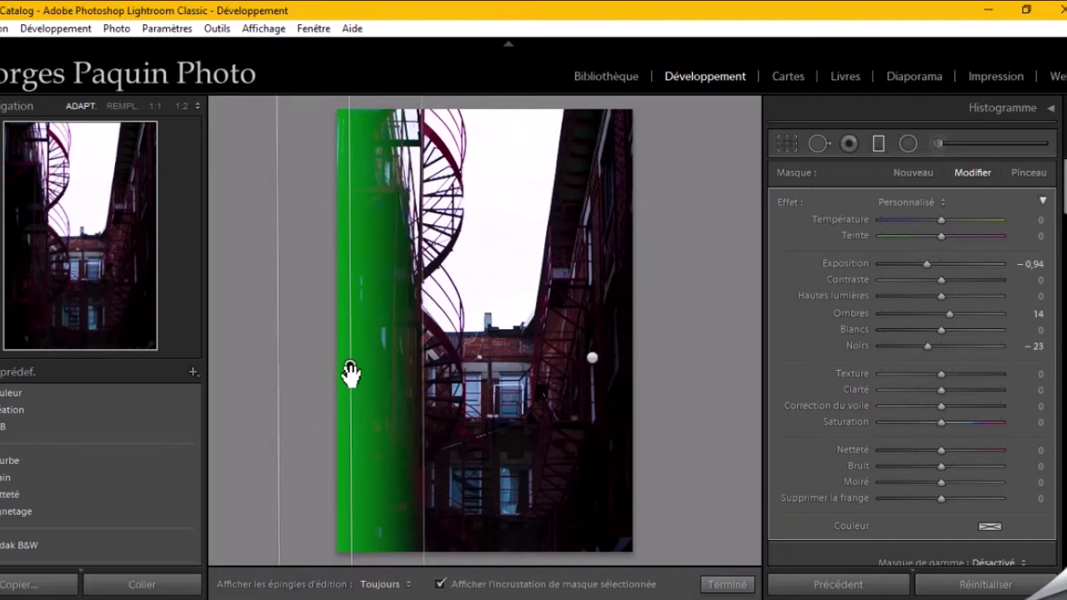
pyautogui.press('o')
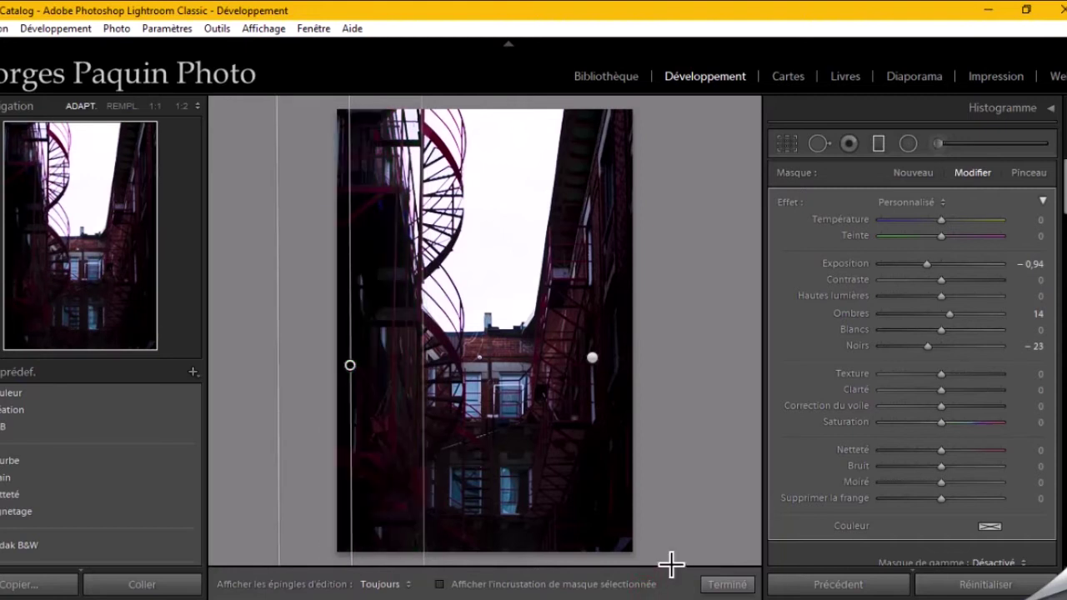
pyautogui.click(725, 585)
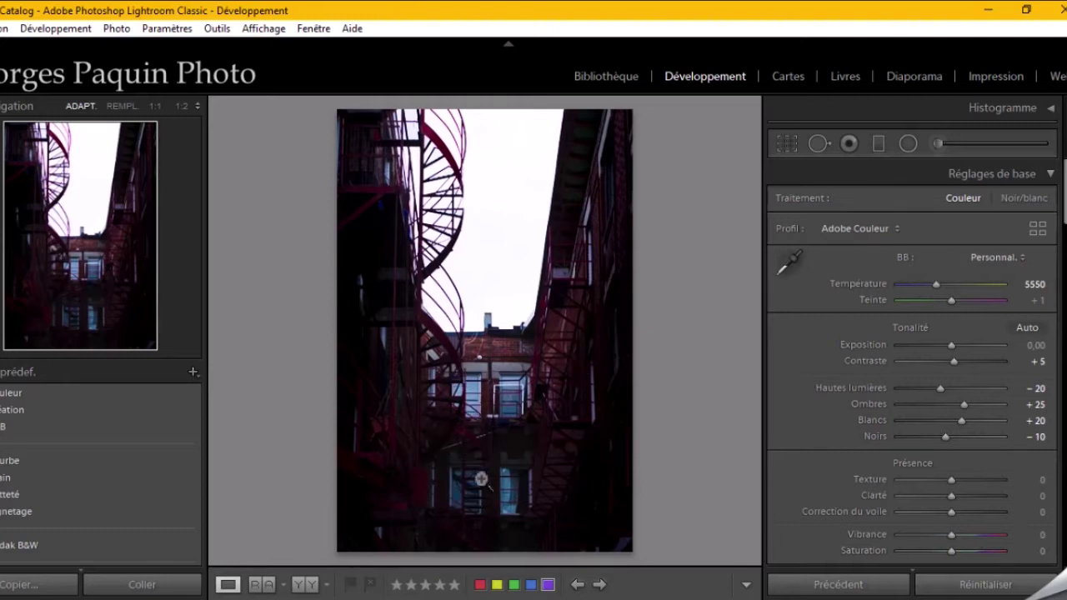
# Zoom to 1:4 on the central staircases and lower building, then zoom back out
pyautogui.click(485, 472)
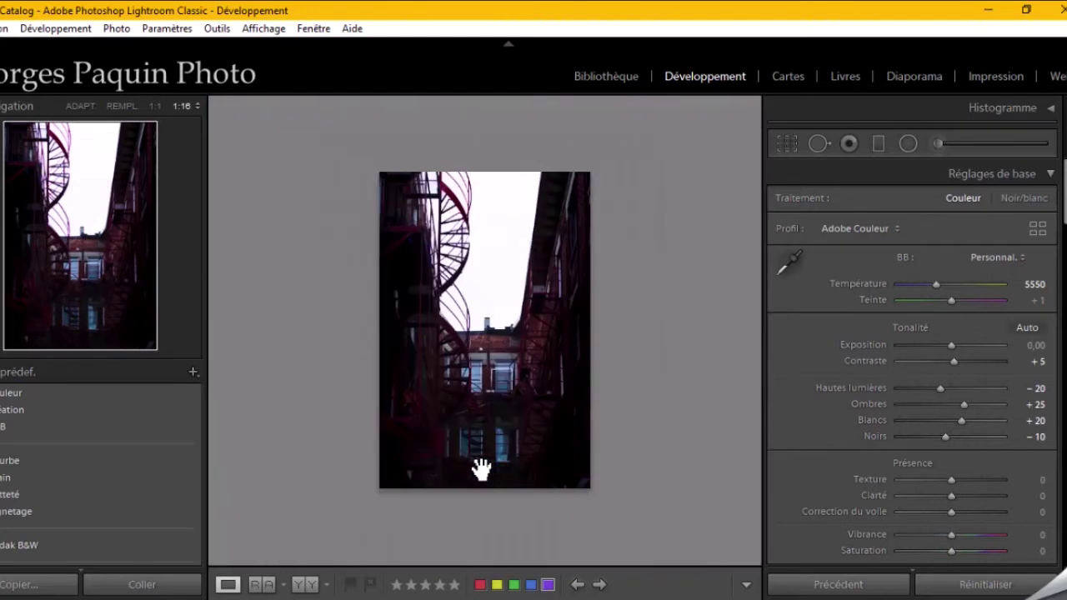
pyautogui.click(482, 469)
pyautogui.moveTo(143, 209)
pyautogui.mouseDown()
pyautogui.moveTo(91, 209)
pyautogui.moveTo(95, 276)
pyautogui.mouseUp()
pyautogui.hotkey('ctrl', '-')
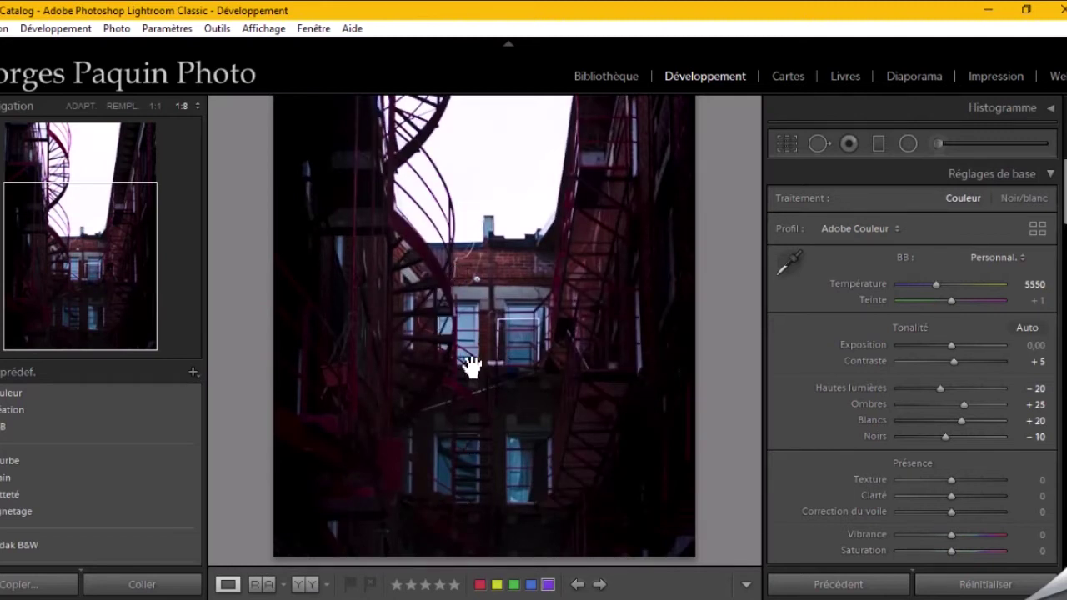
# Set up the Adjustment Brush with the Ombres effect preset and shadows +62
pyautogui.click(937, 143)
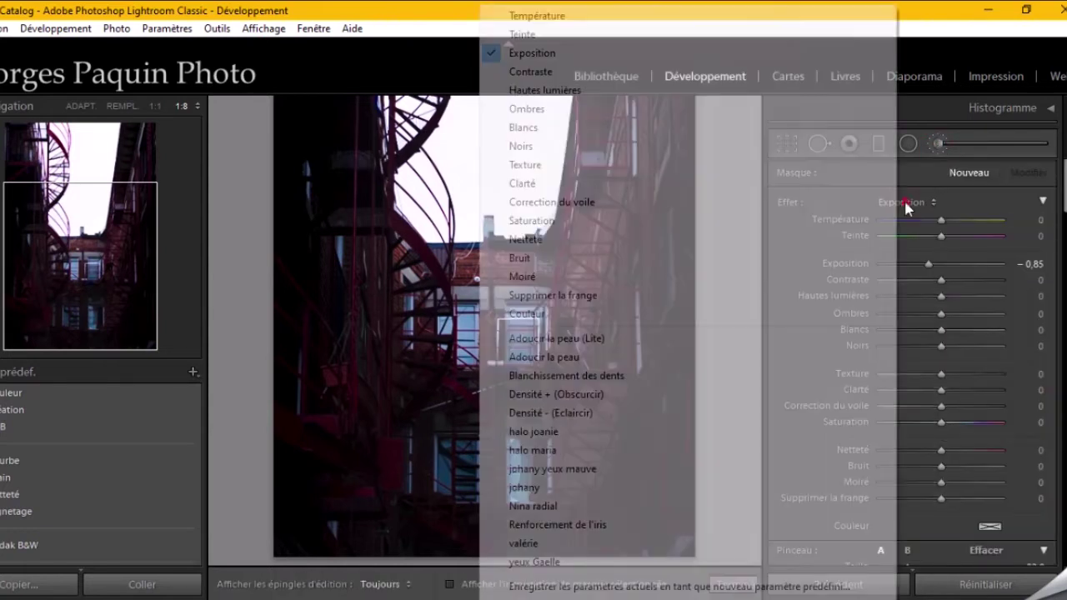
pyautogui.click(910, 203)
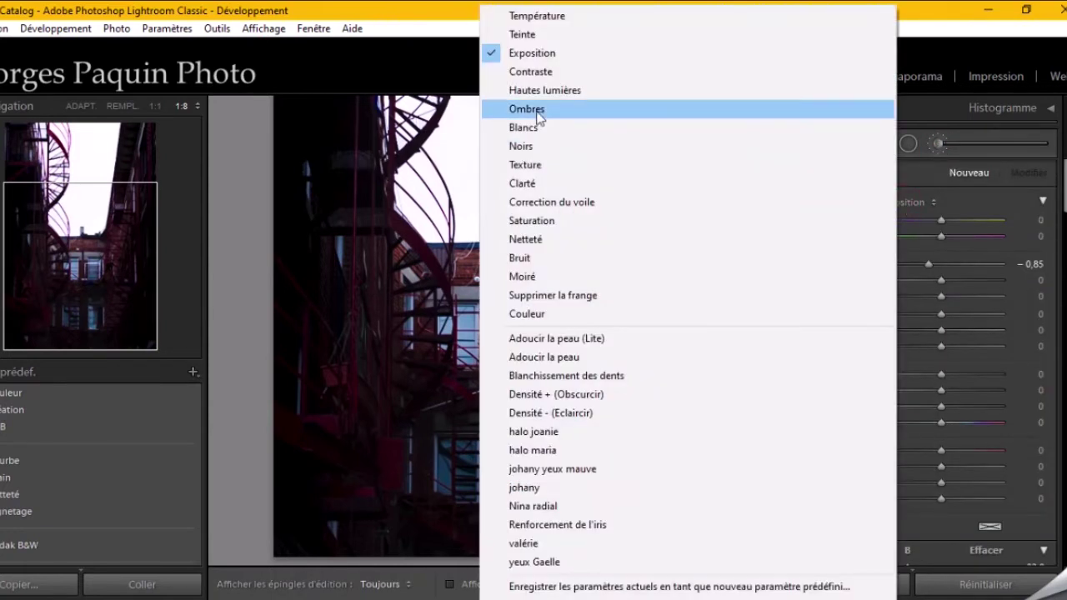
pyautogui.click(538, 117)
pyautogui.moveTo(952, 323); pyautogui.dragTo(963, 321)
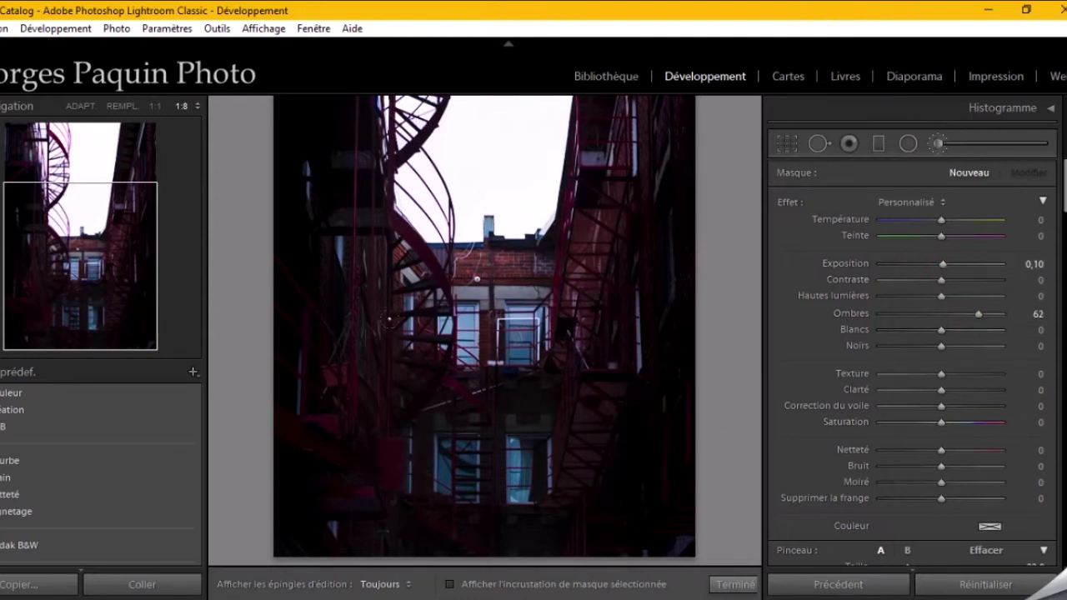
pyautogui.scroll(-3, 898, 337)
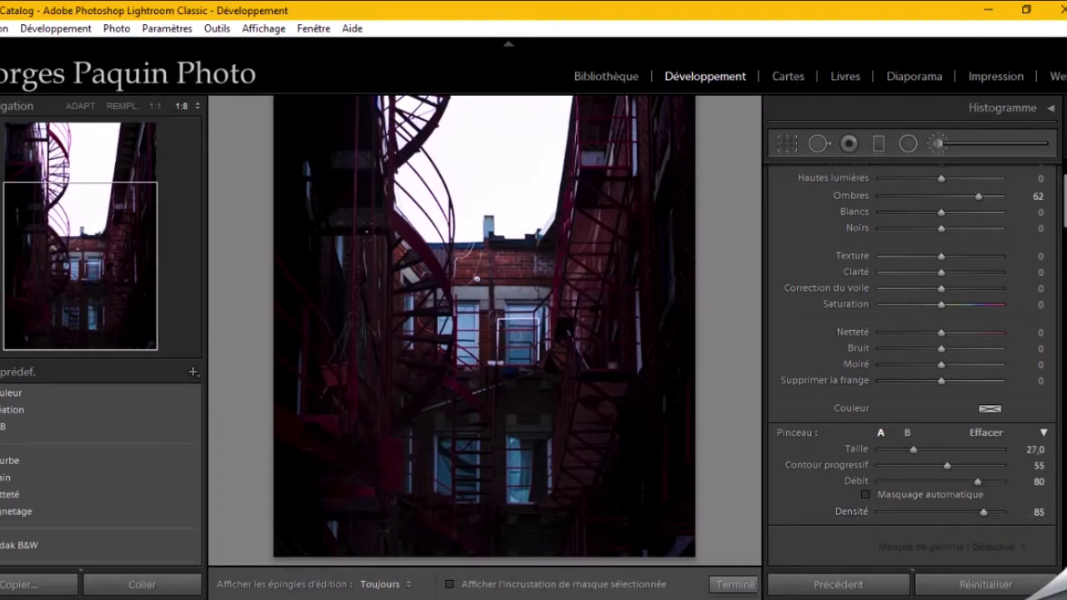
# Paint over the central staircase and building, then retune the brushed area's shadows
pyautogui.press('h')
pyautogui.moveTo(412, 284); pyautogui.dragTo(583, 412)
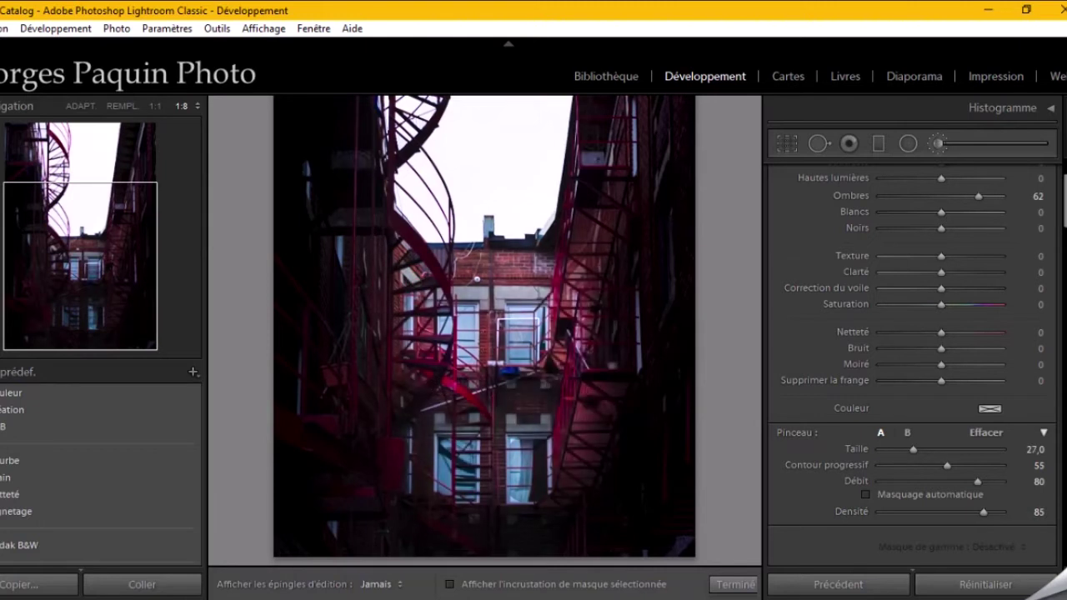
pyautogui.press('h')
pyautogui.scroll(3, 867, 354)
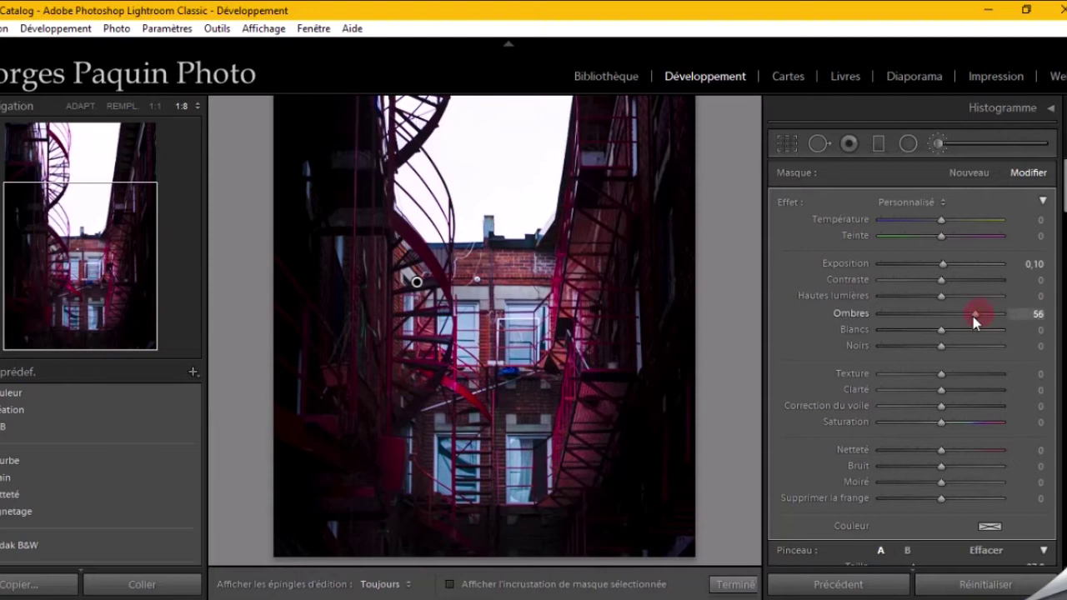
pyautogui.moveTo(976, 321); pyautogui.dragTo(956, 320)
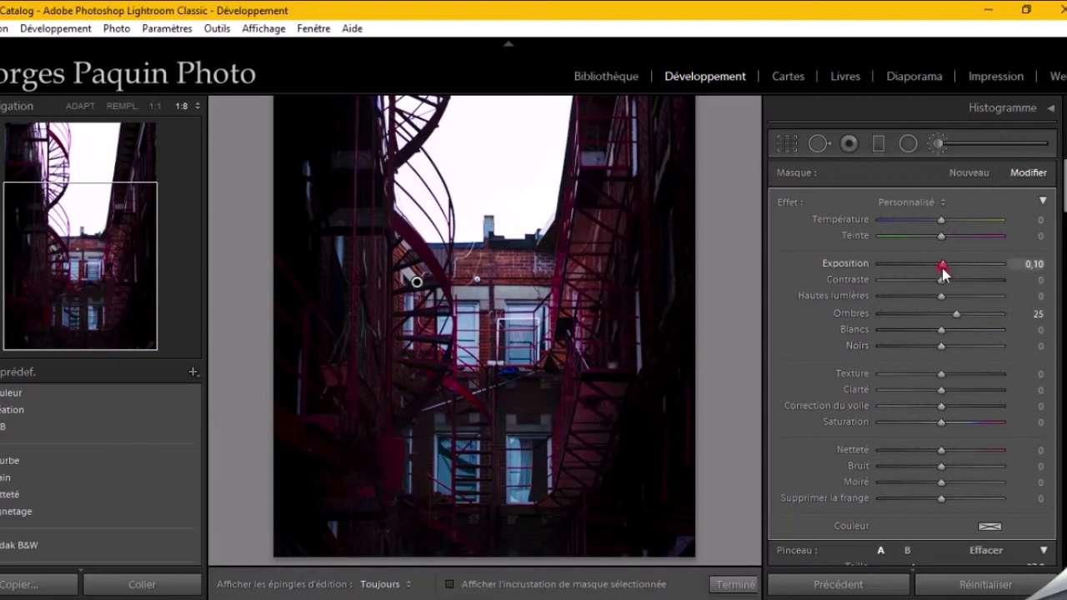
pyautogui.moveTo(955, 314); pyautogui.dragTo(961, 322)
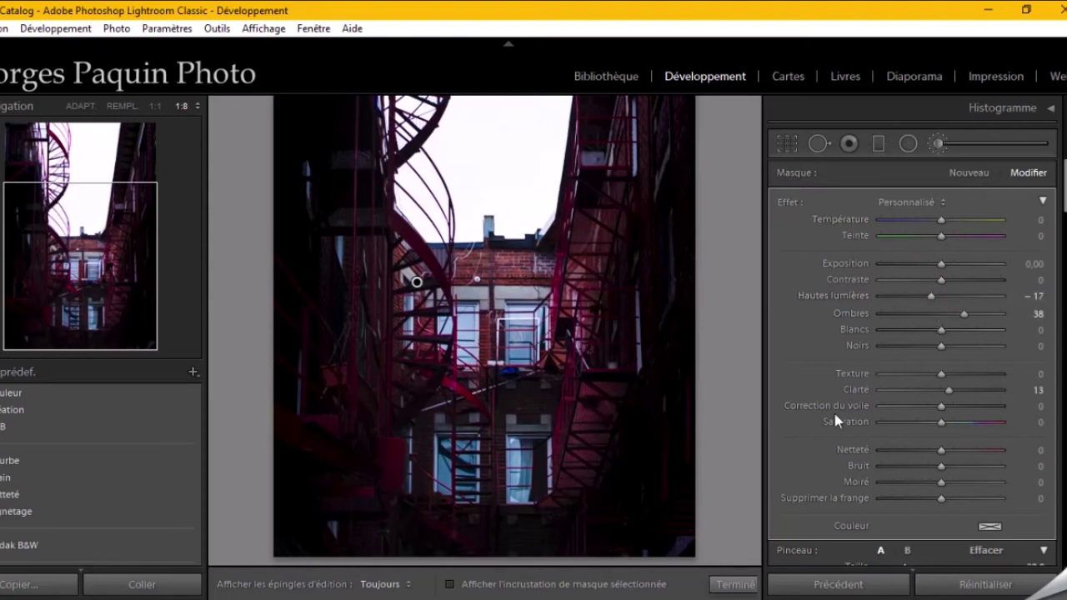
# Close the adjustment brush and fit the whole photo in the view
pyautogui.click(734, 584)
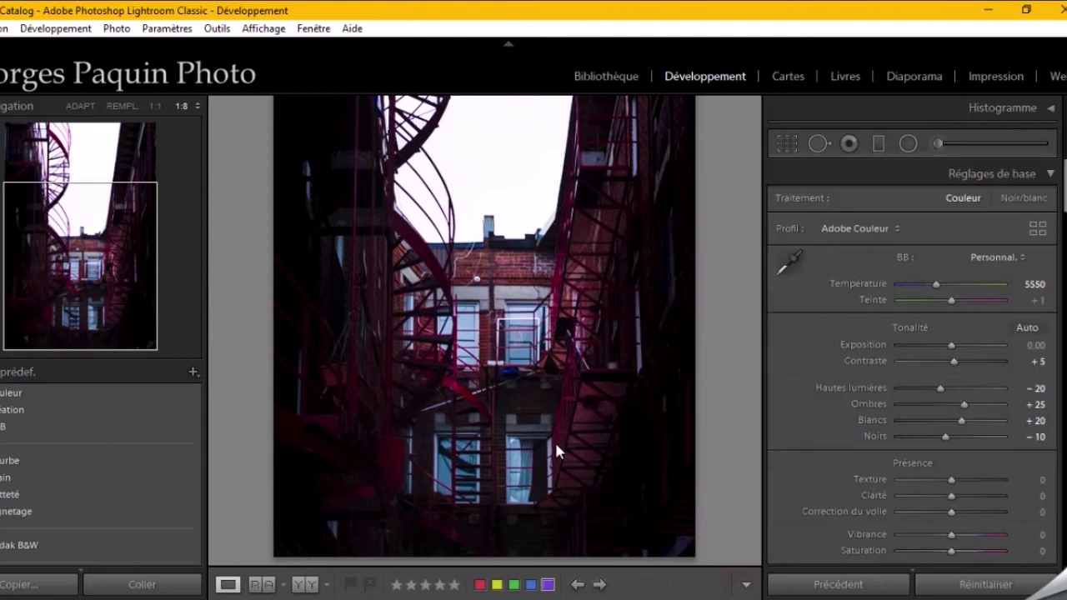
pyautogui.click(554, 440)
pyautogui.click(556, 449)
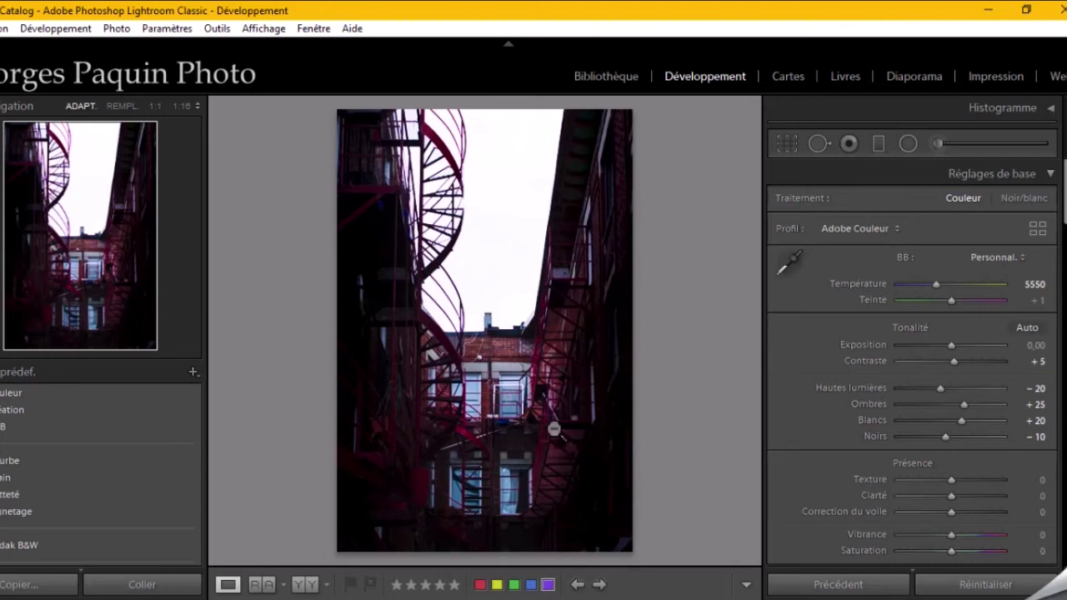
# Crop the photo to a 4 x 5 portrait ratio framed on the central building and apply it
pyautogui.click(786, 144)
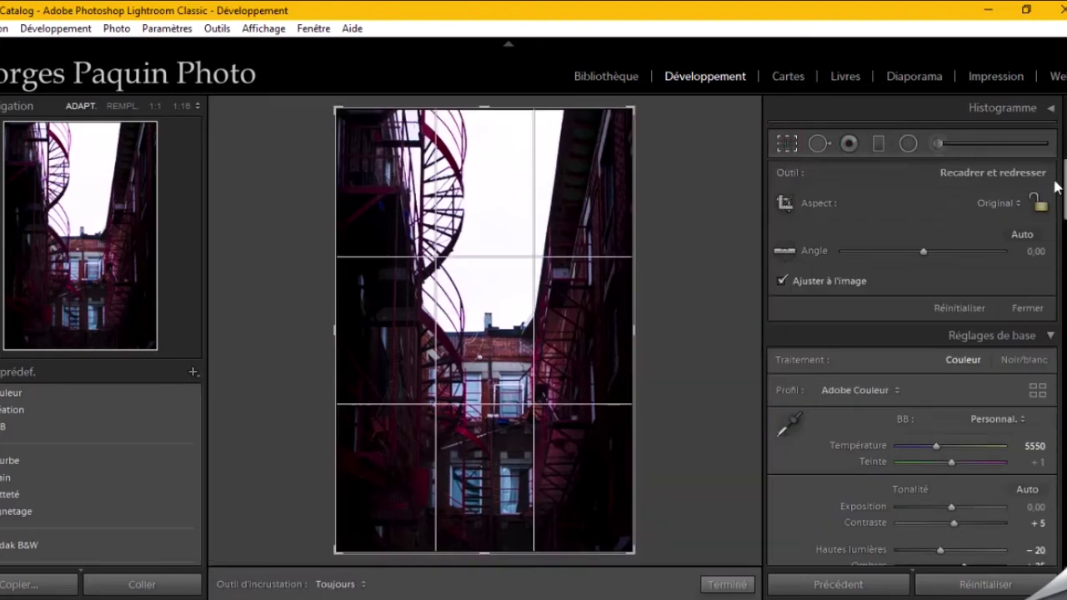
pyautogui.click(1004, 203)
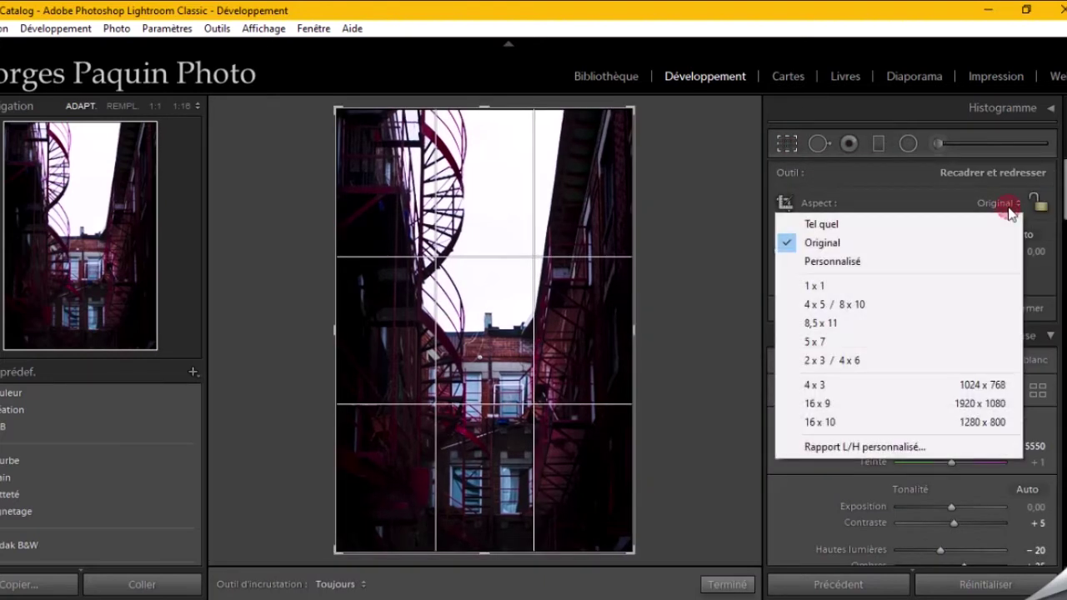
pyautogui.click(838, 311)
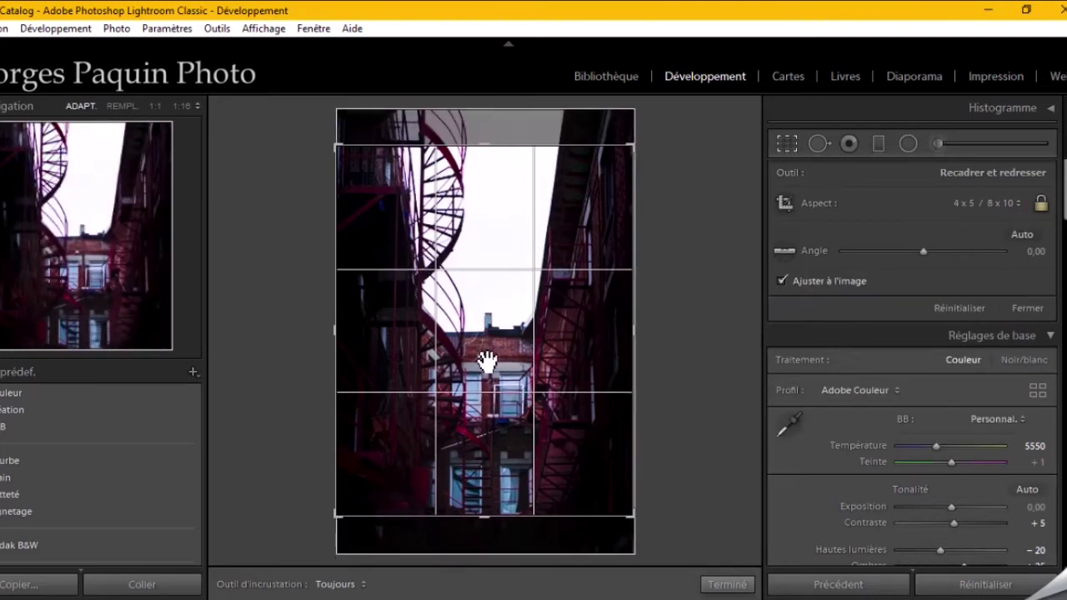
pyautogui.moveTo(487, 360); pyautogui.dragTo(489, 309)
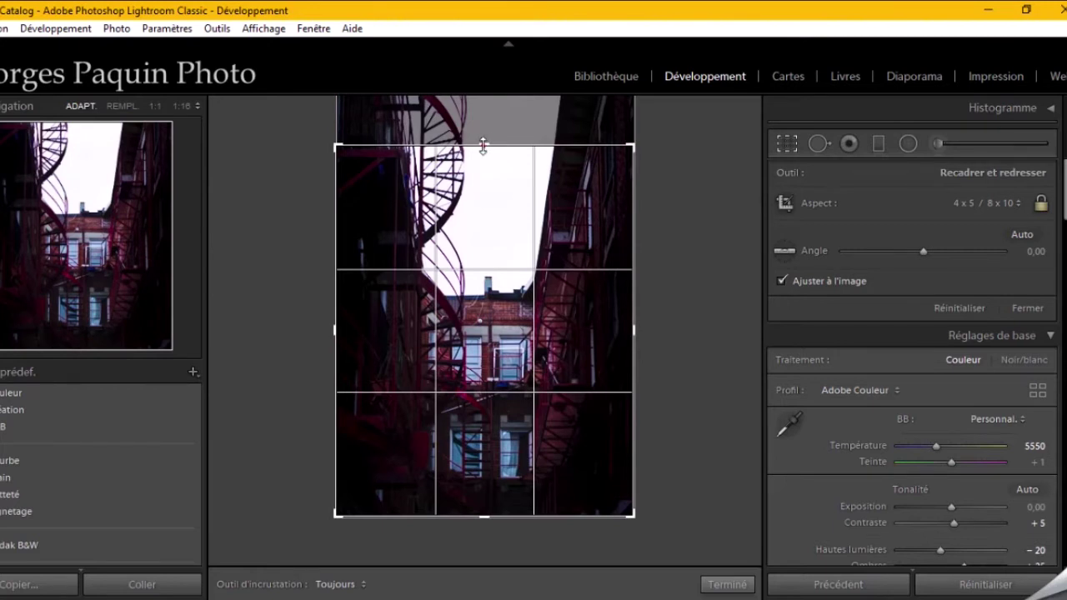
pyautogui.moveTo(482, 146); pyautogui.dragTo(474, 171)
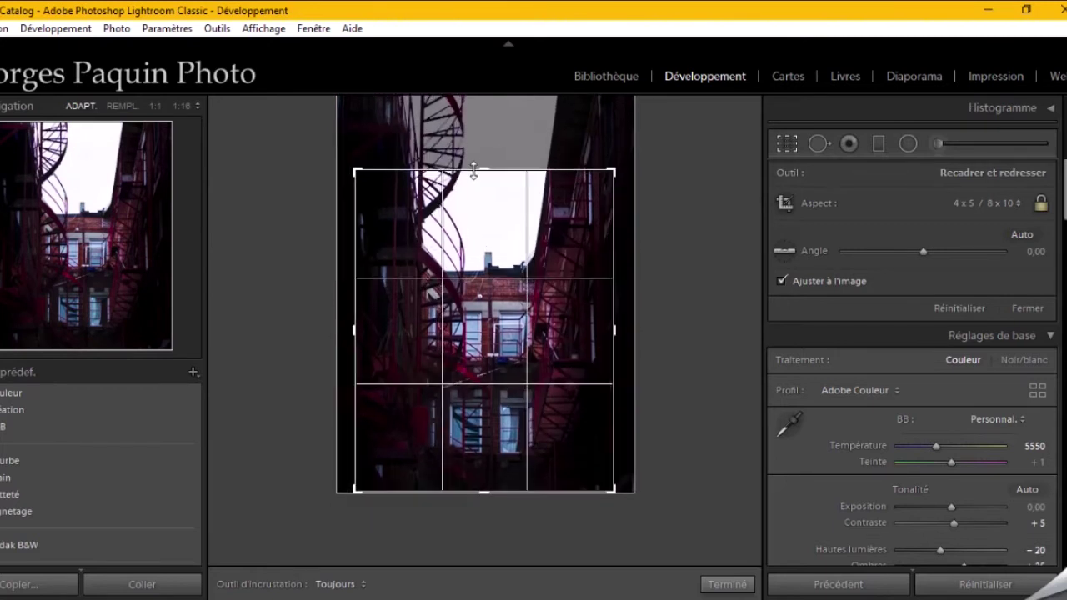
pyautogui.moveTo(489, 350); pyautogui.dragTo(488, 352)
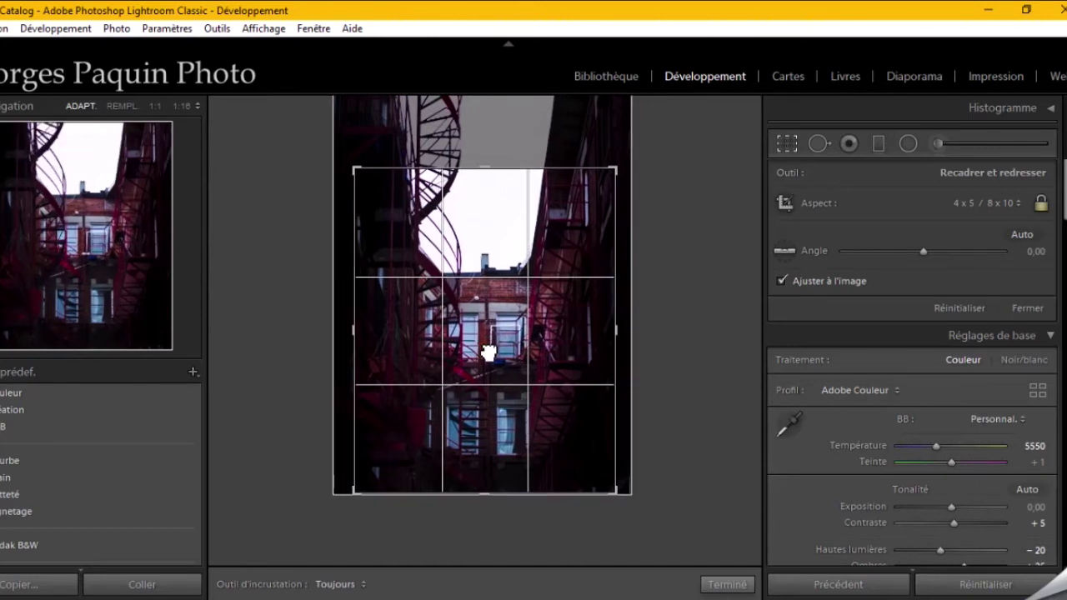
pyautogui.click(725, 585)
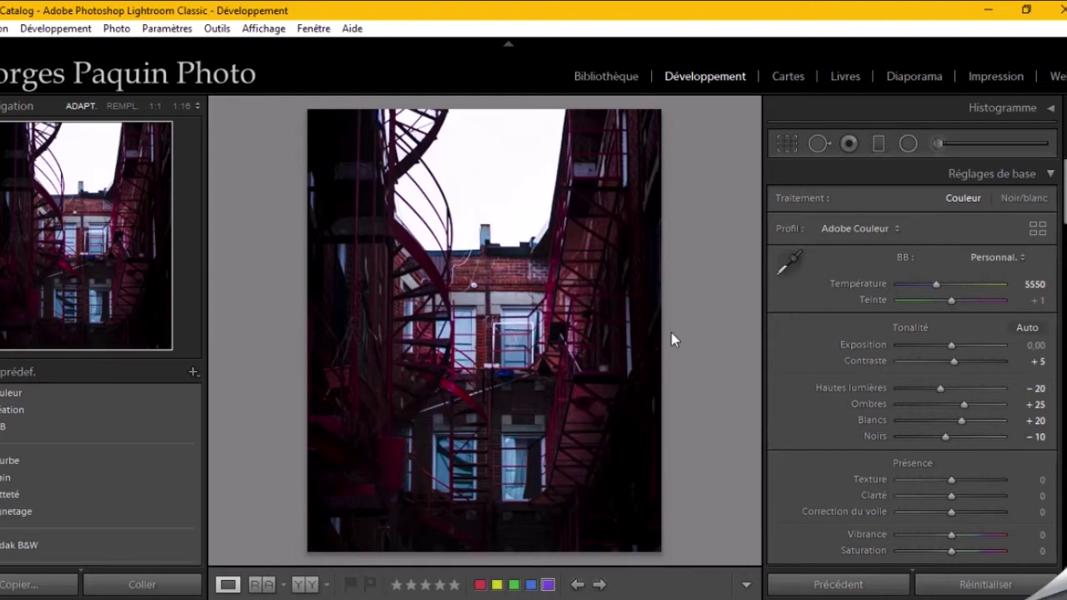
# Create a new radial filter with the Température preset at -30 and the mask overlay shown
pyautogui.click(908, 143)
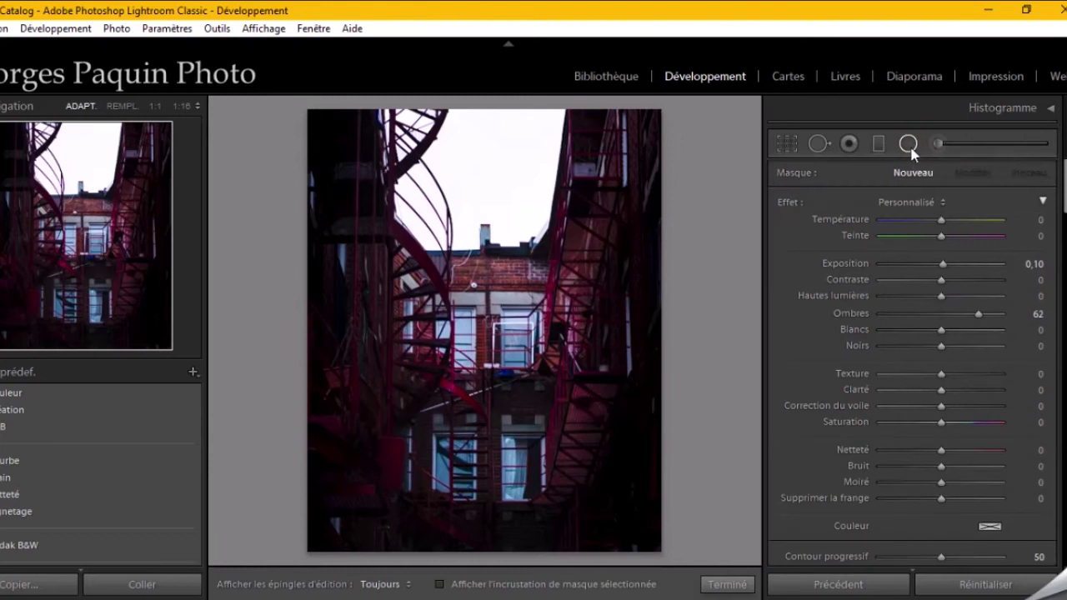
pyautogui.click(906, 200)
pyautogui.click(590, 46)
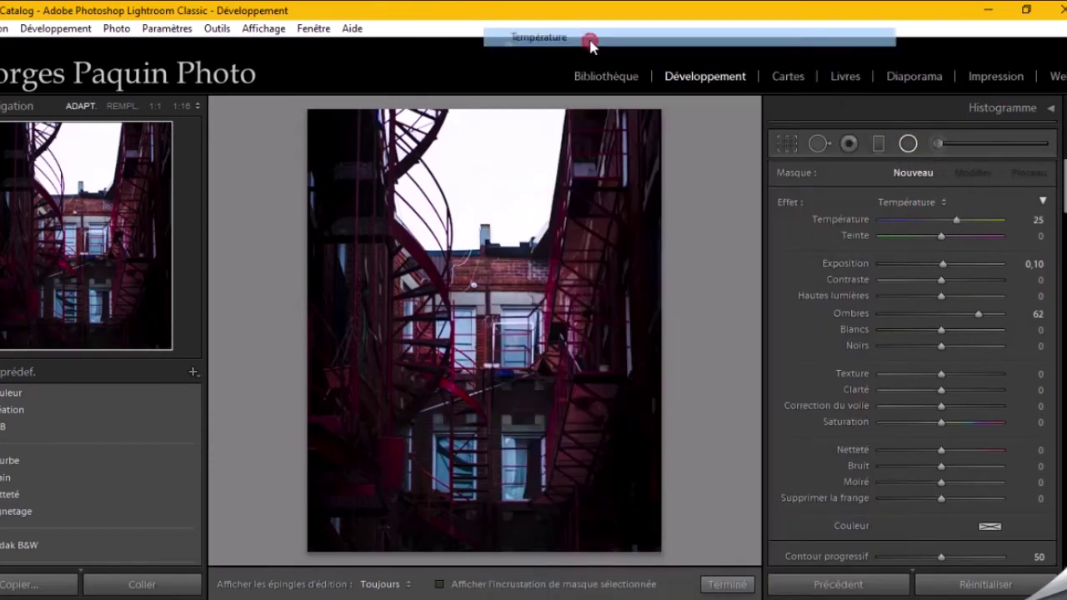
pyautogui.moveTo(955, 220); pyautogui.dragTo(932, 240)
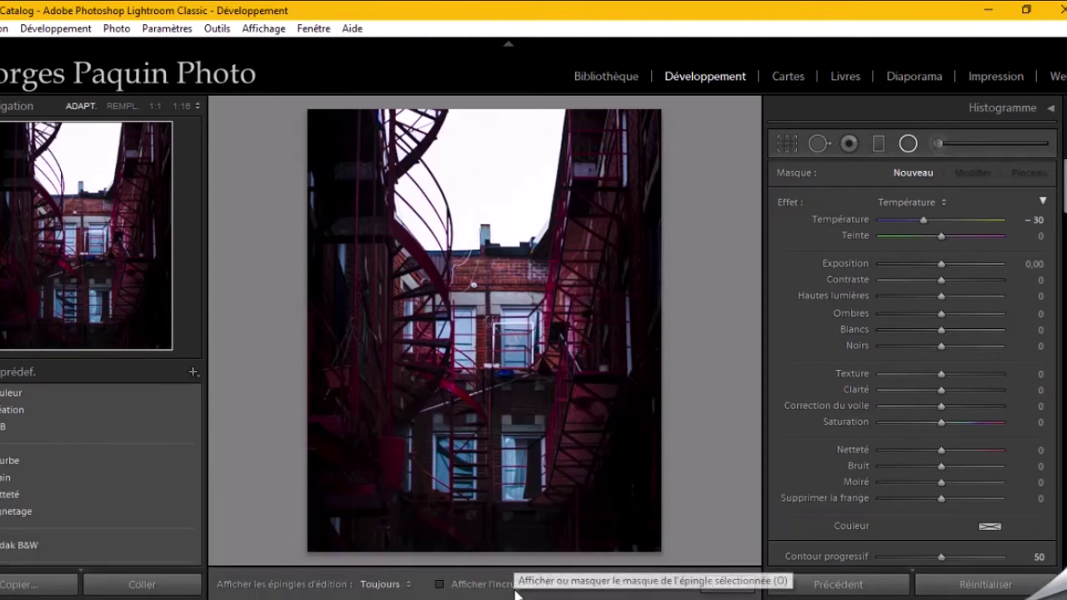
pyautogui.click(488, 588)
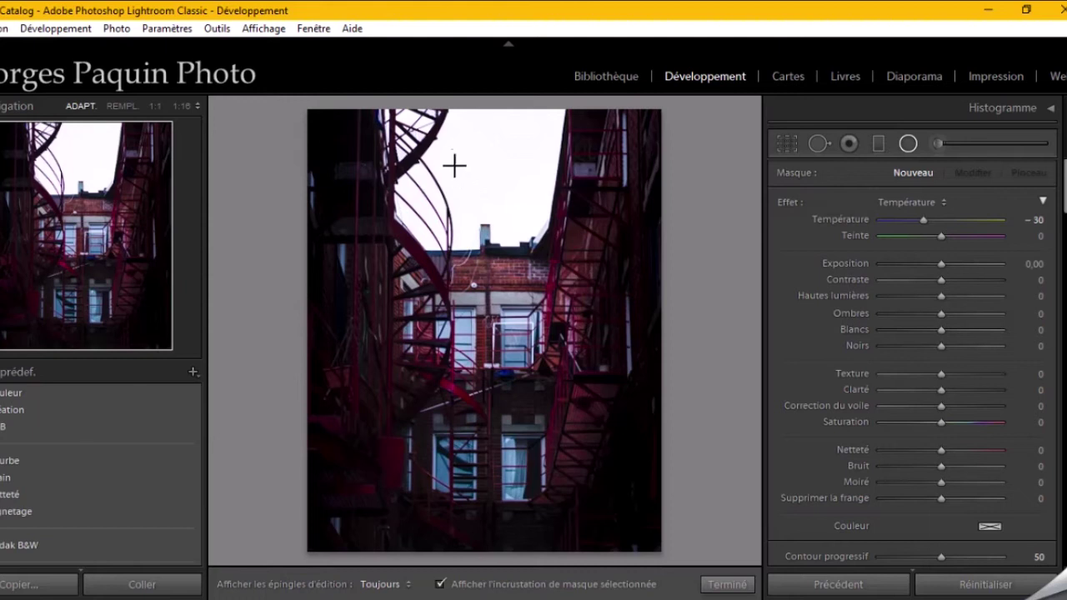
# Draw the radial ellipse and move and stretch it tall around the central building
pyautogui.moveTo(454, 166)
pyautogui.mouseDown()
pyautogui.moveTo(574, 342)
pyautogui.moveTo(583, 376)
pyautogui.mouseUp()
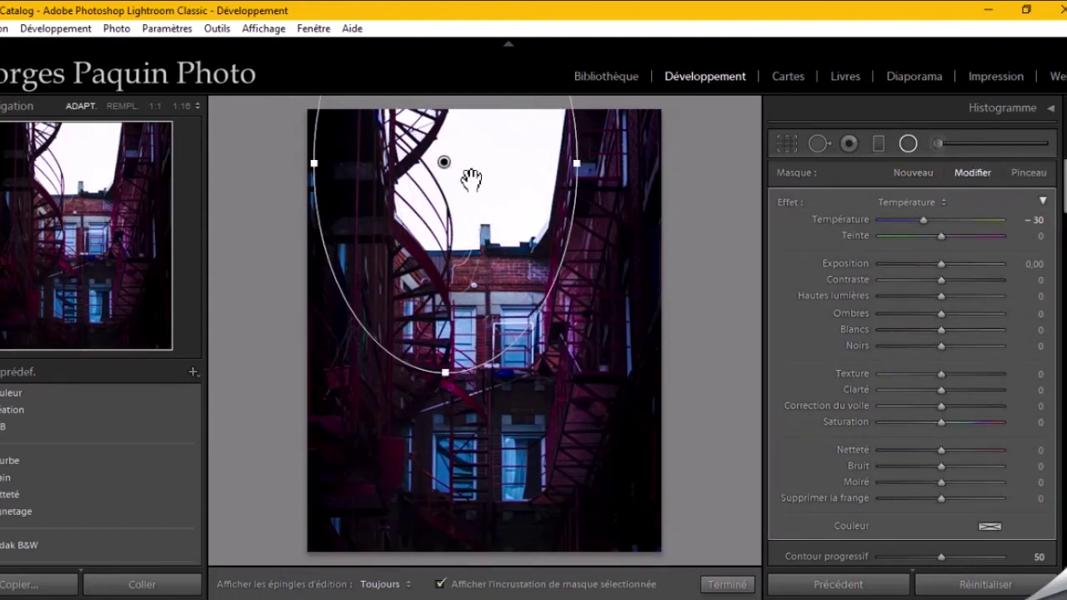
pyautogui.moveTo(443, 161); pyautogui.dragTo(473, 226)
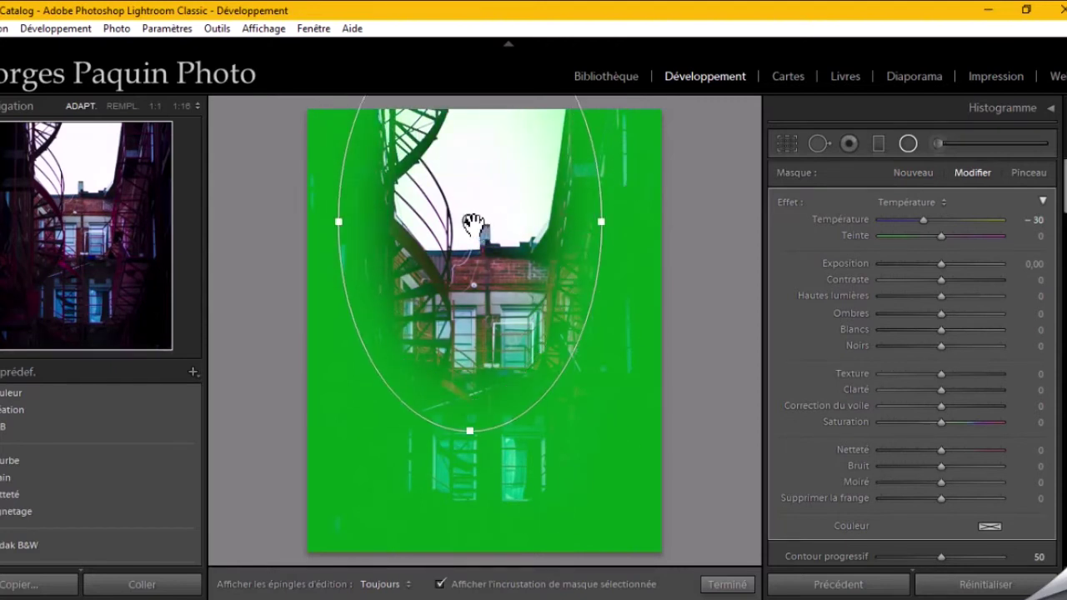
pyautogui.moveTo(469, 221); pyautogui.dragTo(481, 326)
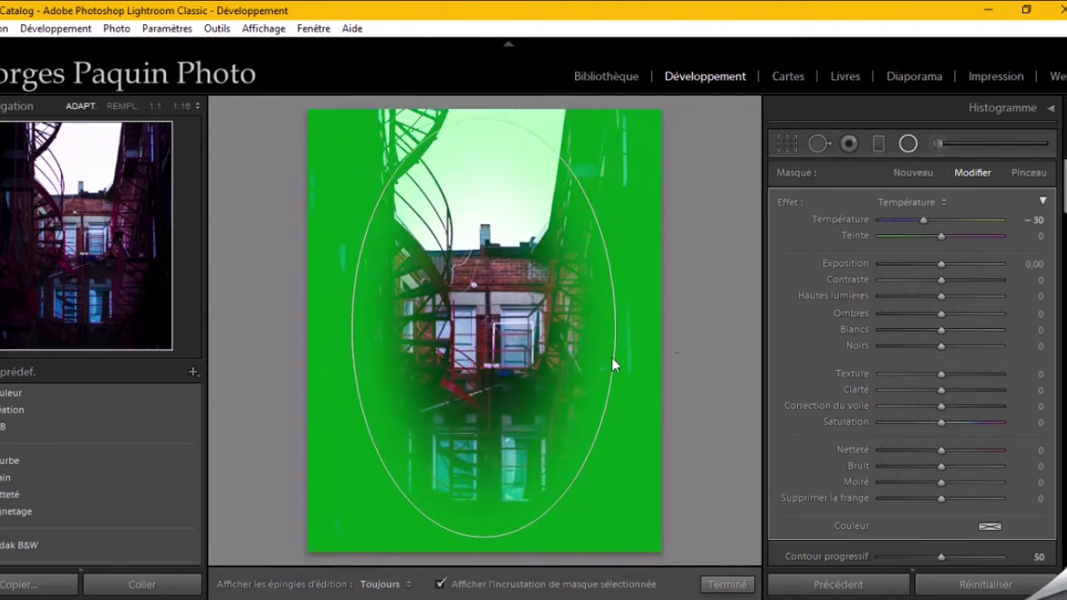
pyautogui.moveTo(612, 325); pyautogui.dragTo(641, 329)
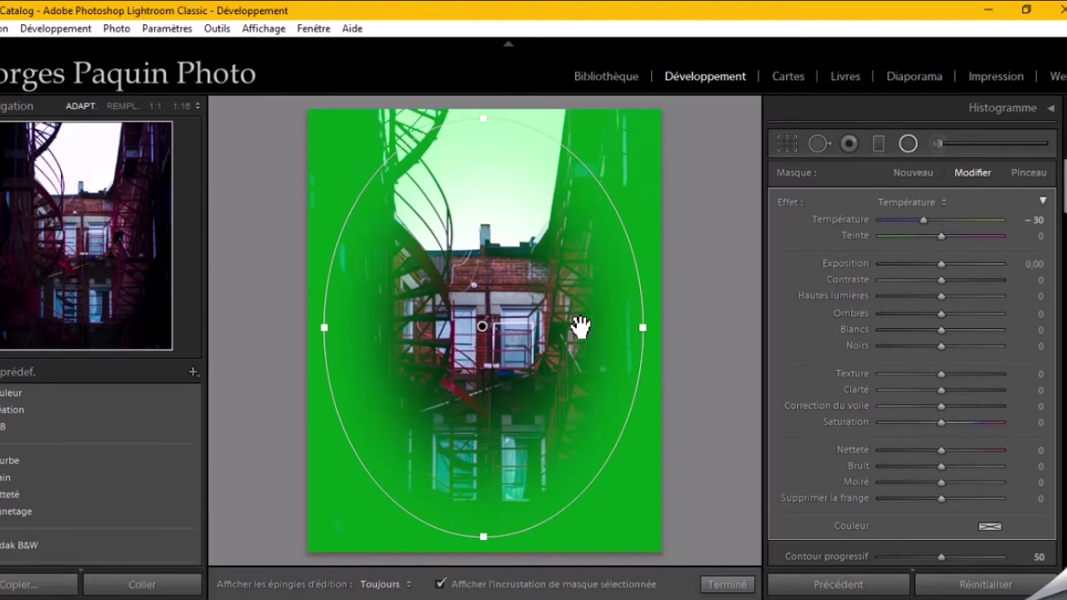
pyautogui.moveTo(481, 118); pyautogui.dragTo(484, 60)
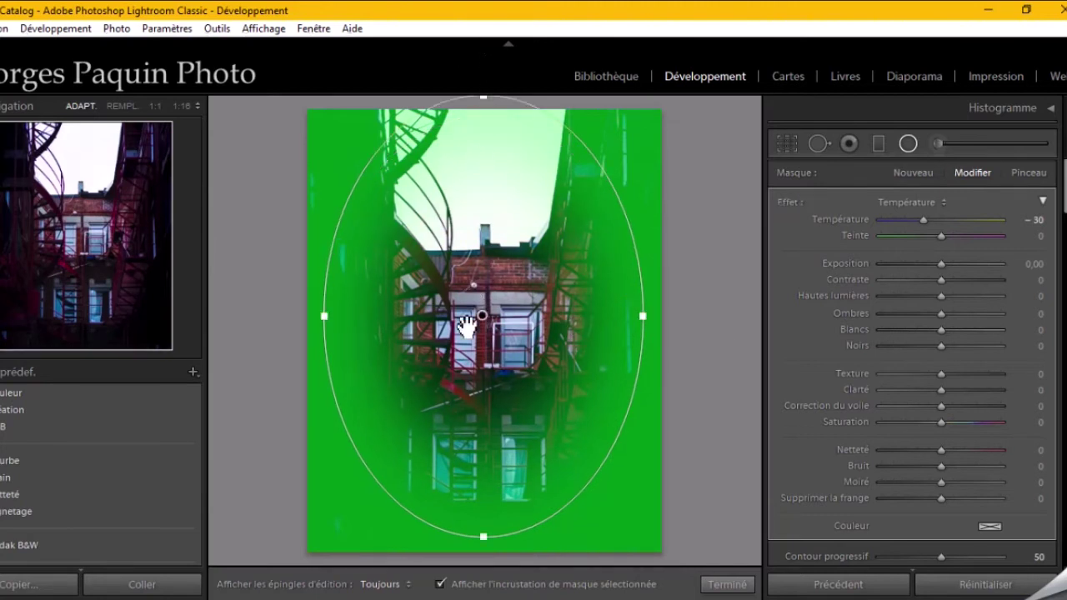
# Set the radial mask feather to 37, nudge the ellipse into place, and hide the overlay
pyautogui.scroll(-4, 824, 325)
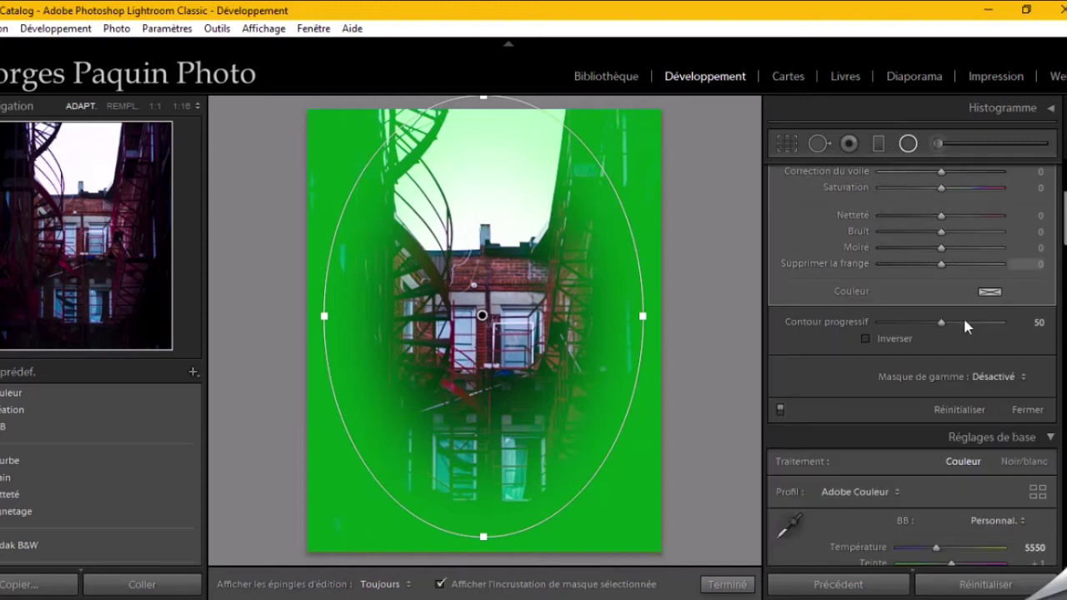
pyautogui.moveTo(941, 322); pyautogui.dragTo(925, 333)
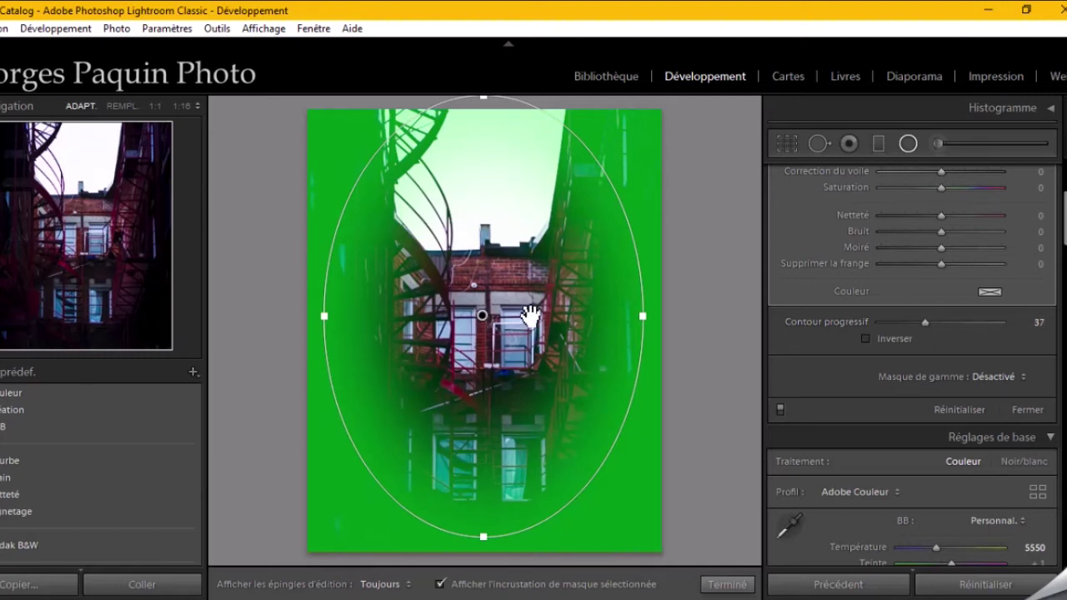
pyautogui.moveTo(483, 317); pyautogui.dragTo(483, 340)
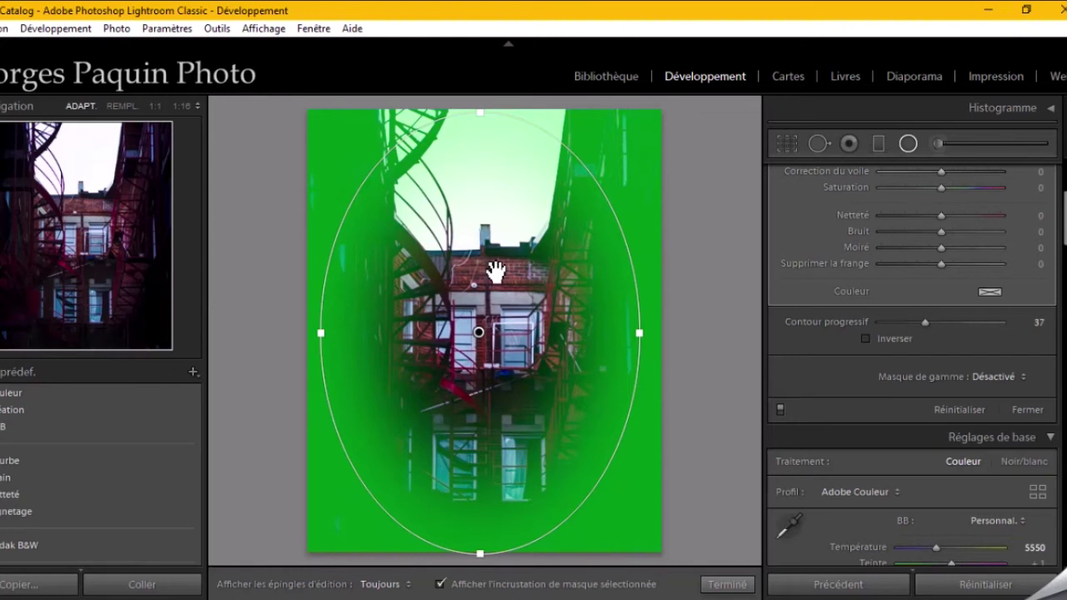
pyautogui.scroll(5, 800, 297)
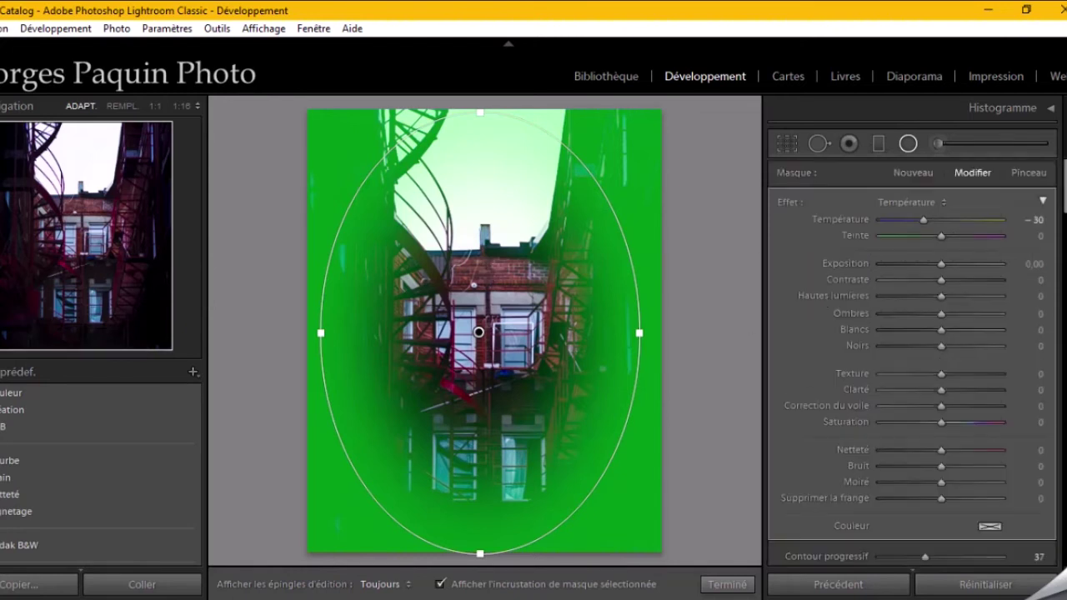
pyautogui.click(649, 587)
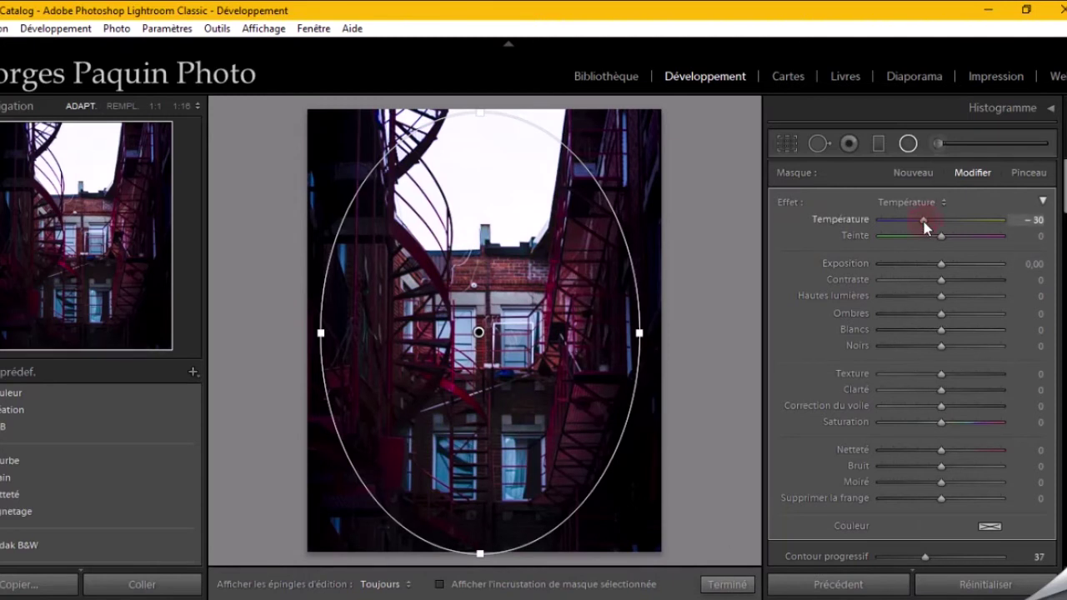
# Fine-tune the cooling temperature and show the green mask overlay again
pyautogui.moveTo(923, 221); pyautogui.dragTo(923, 227)
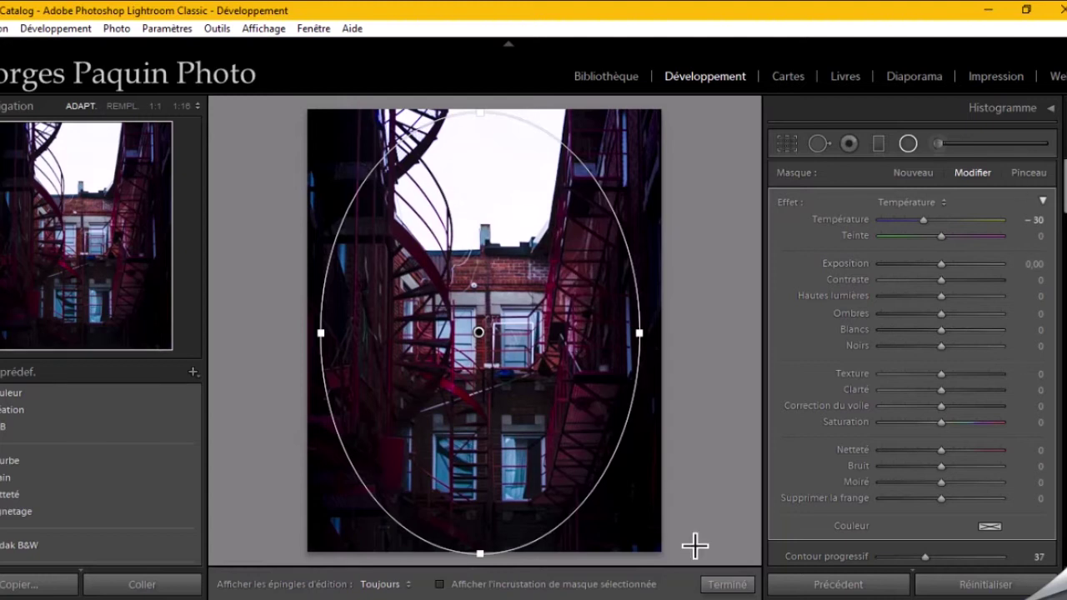
pyautogui.click(646, 586)
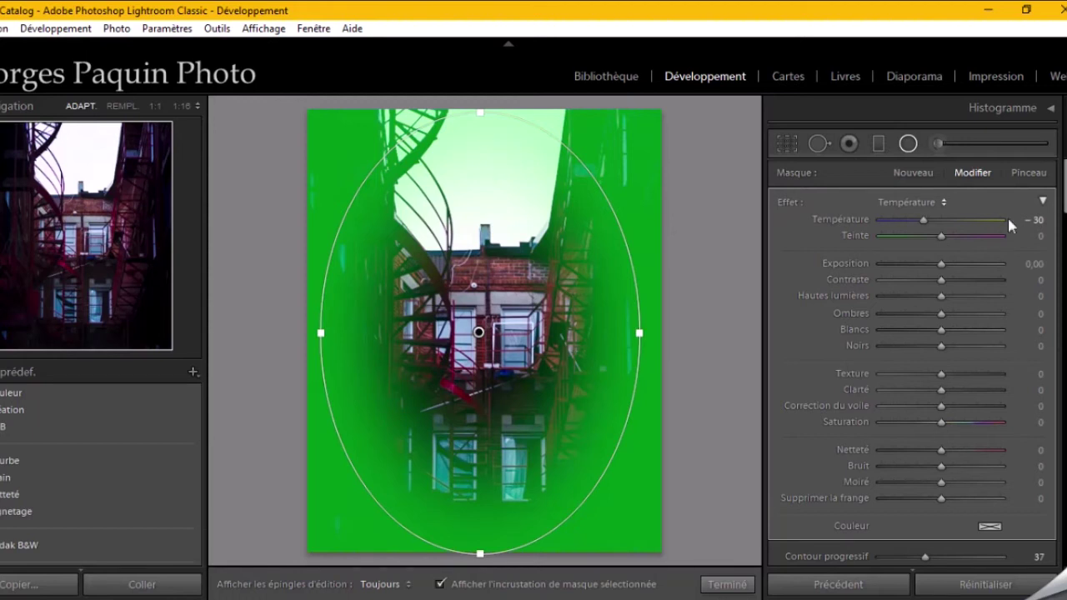
# Brush-erase the radial mask over the upper-left spiral staircase
pyautogui.click(1039, 175)
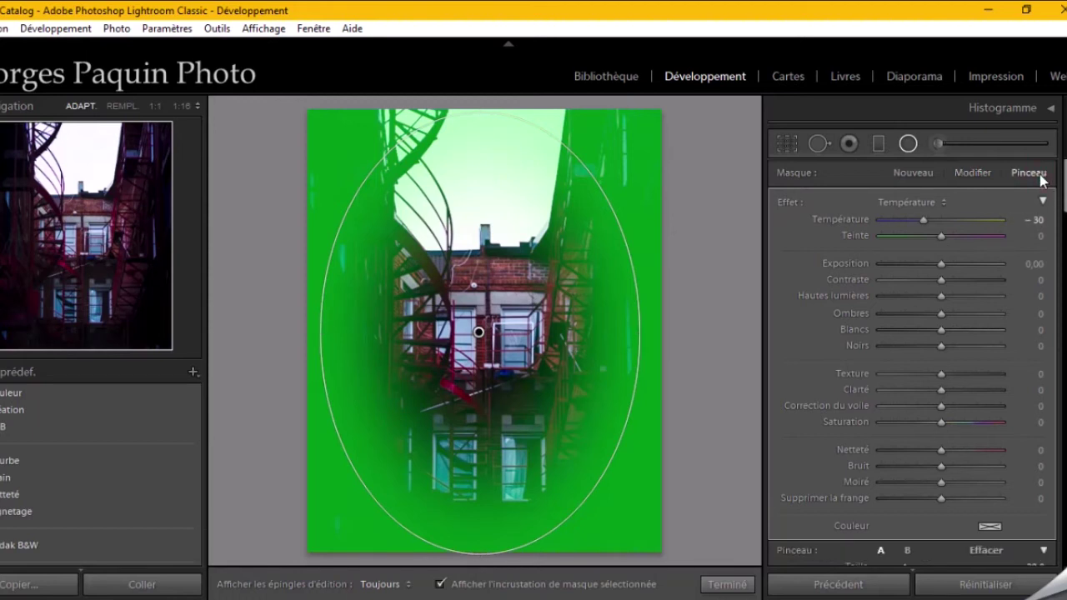
pyautogui.press('alt')
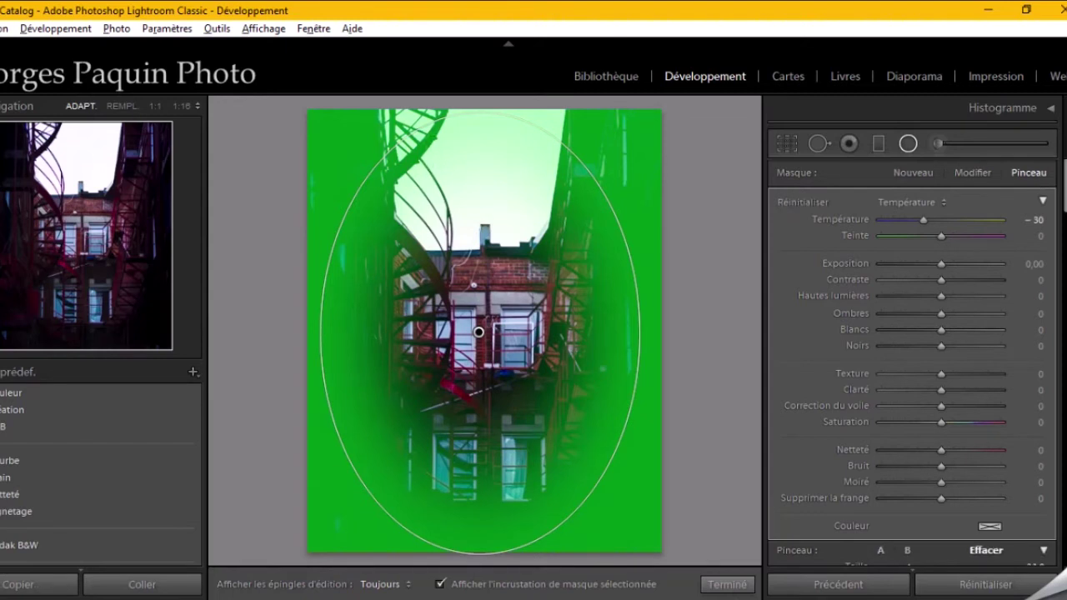
pyautogui.press('h')
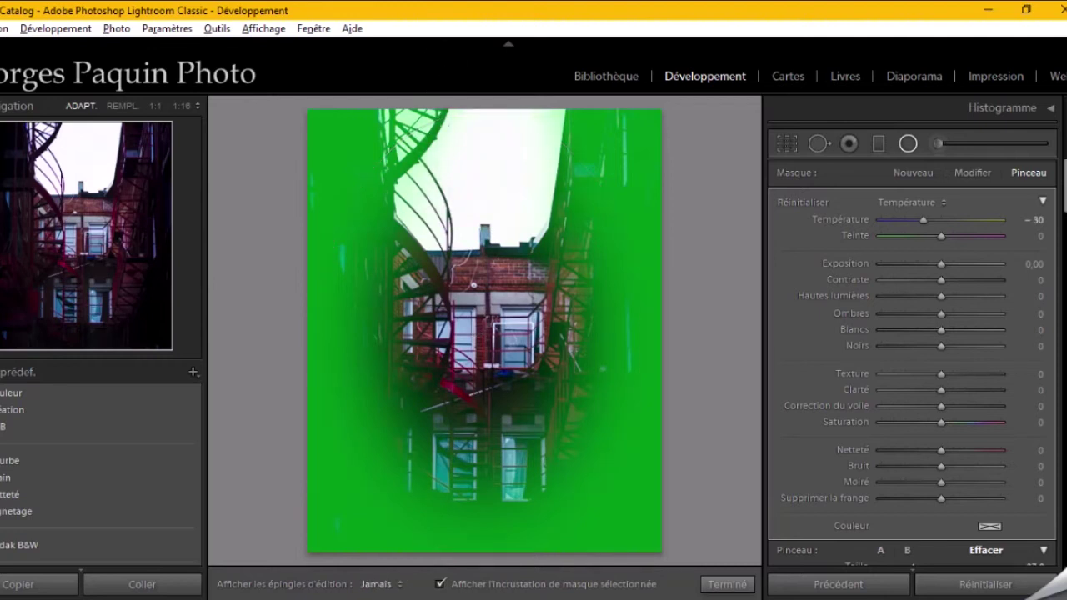
pyautogui.moveTo(442, 121); pyautogui.dragTo(379, 208)
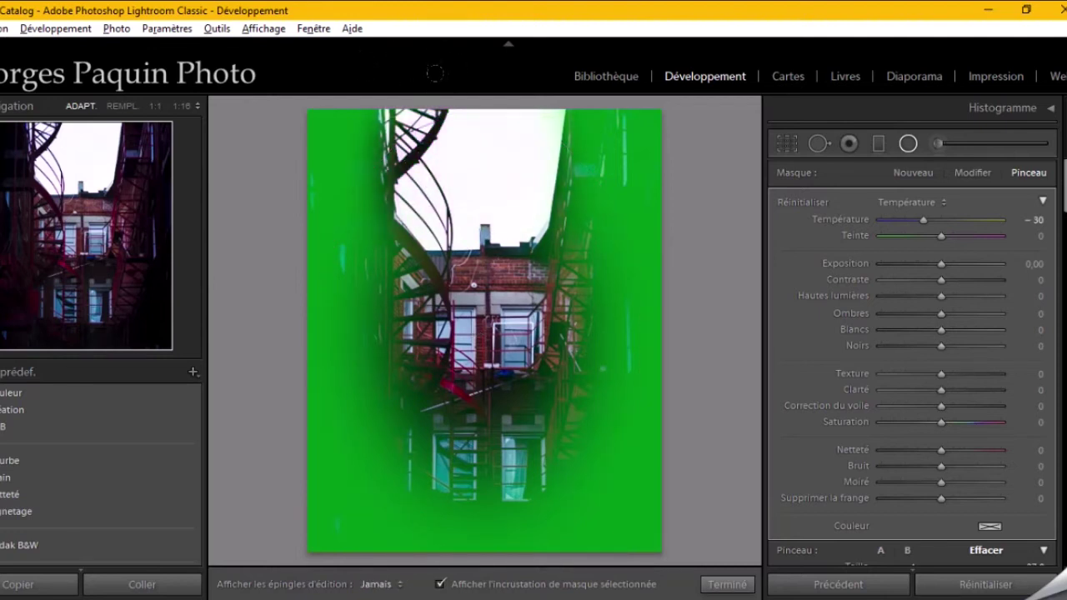
pyautogui.press('h')
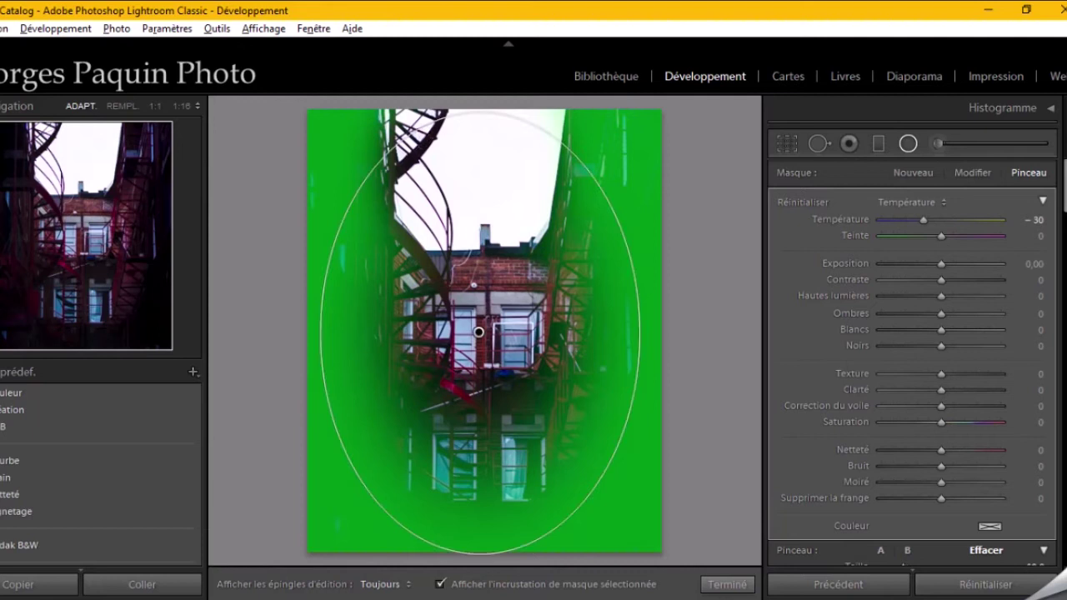
pyautogui.press('h')
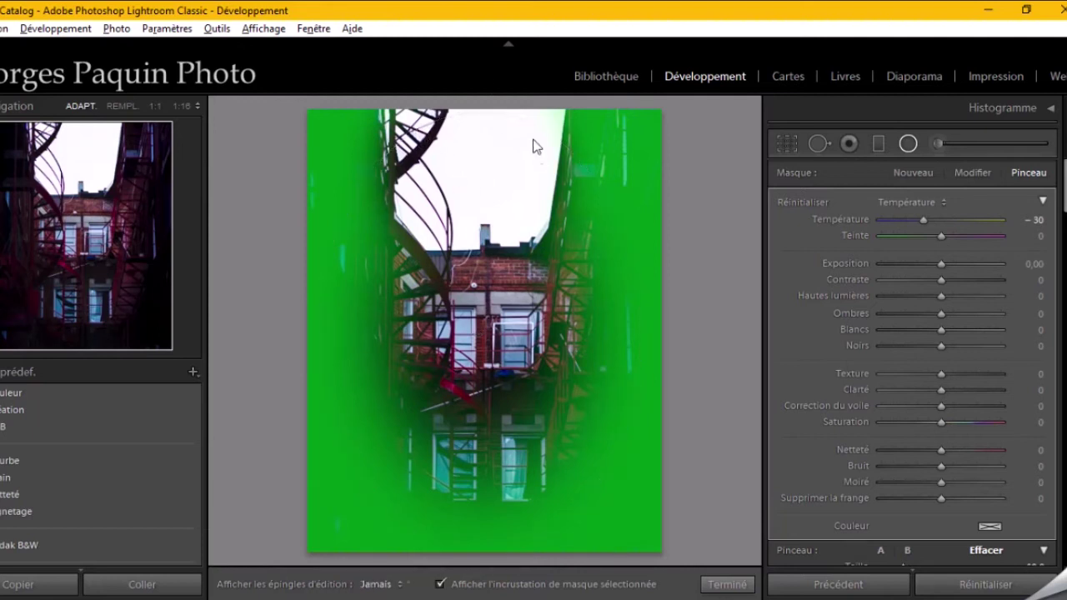
pyautogui.press('h')
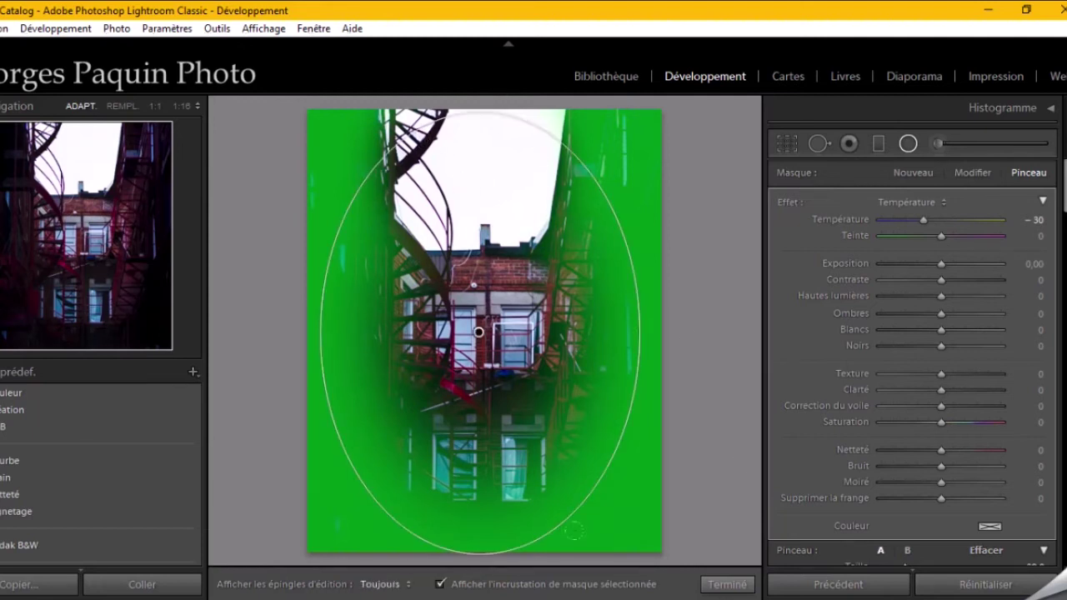
# Hide the overlay, lift the masked shadows to 15 and commit the cooling radial adjustment
pyautogui.click(638, 587)
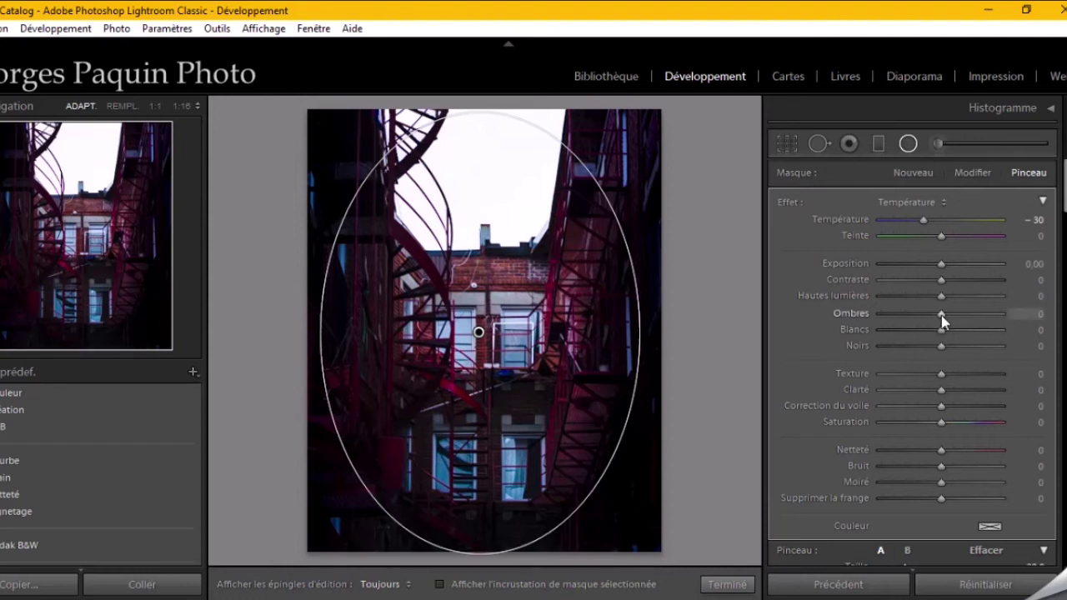
pyautogui.moveTo(940, 314); pyautogui.dragTo(954, 315)
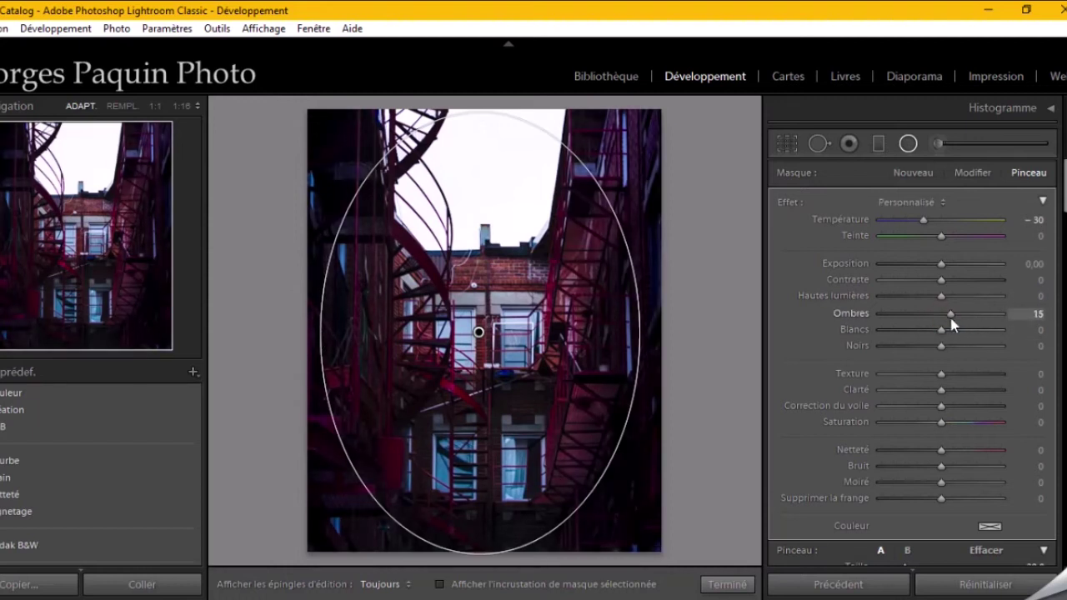
pyautogui.click(727, 583)
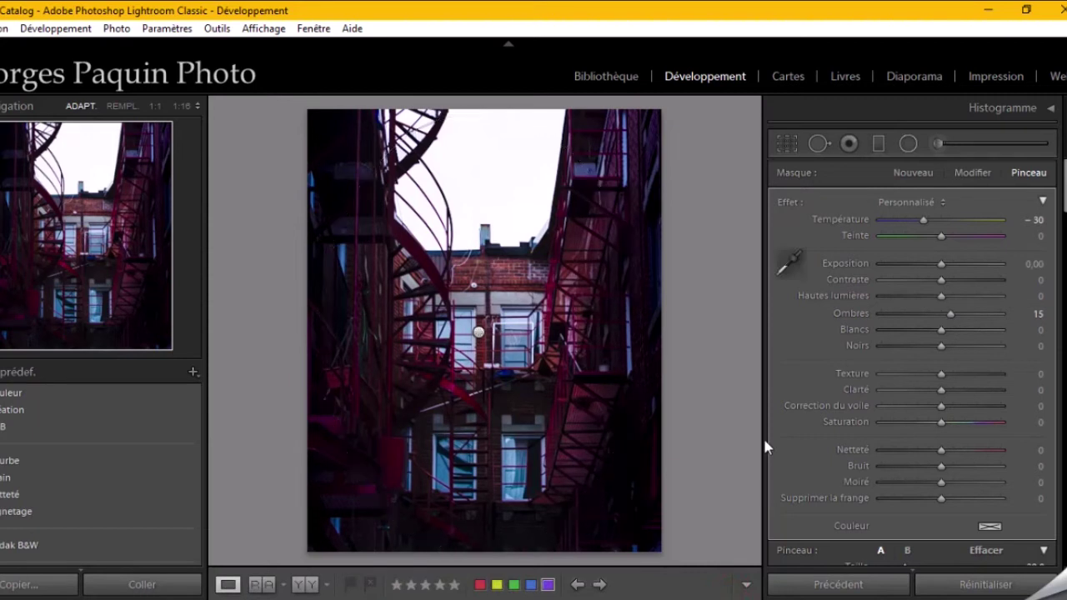
# Start a warm radial adjustment at about +13 temperature and draw a large oval over the upper photo
pyautogui.click(907, 144)
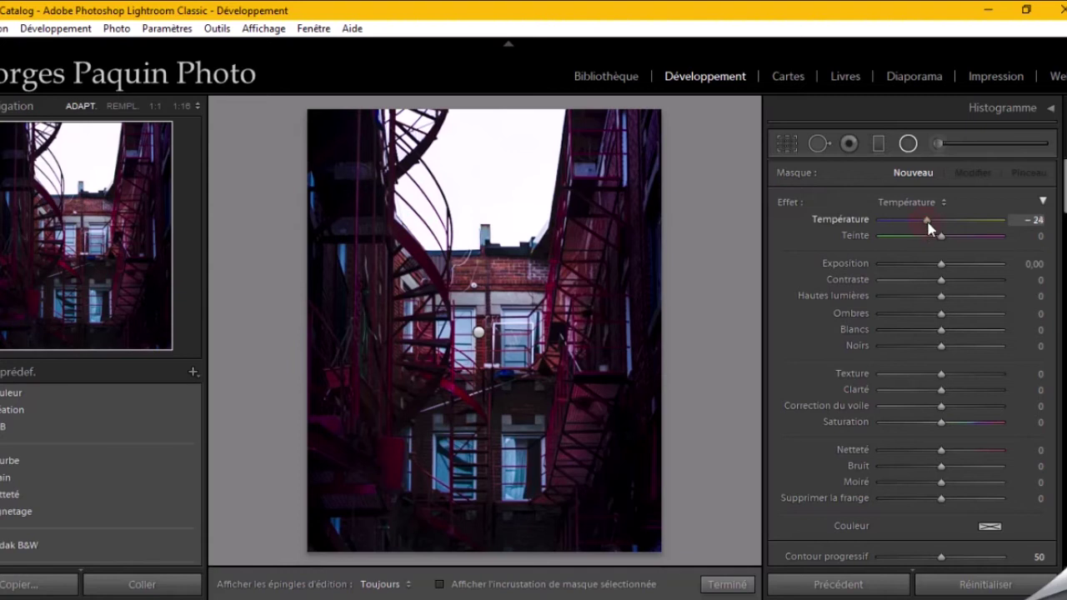
pyautogui.moveTo(927, 223); pyautogui.dragTo(954, 225)
pyautogui.scroll(-3, 850, 363)
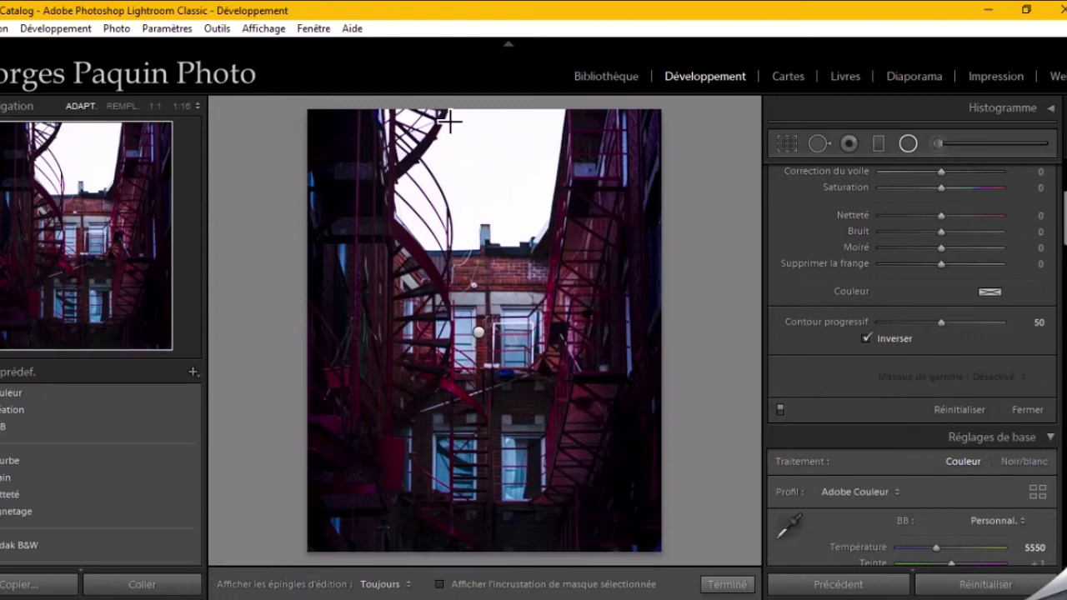
pyautogui.moveTo(457, 123); pyautogui.dragTo(590, 335)
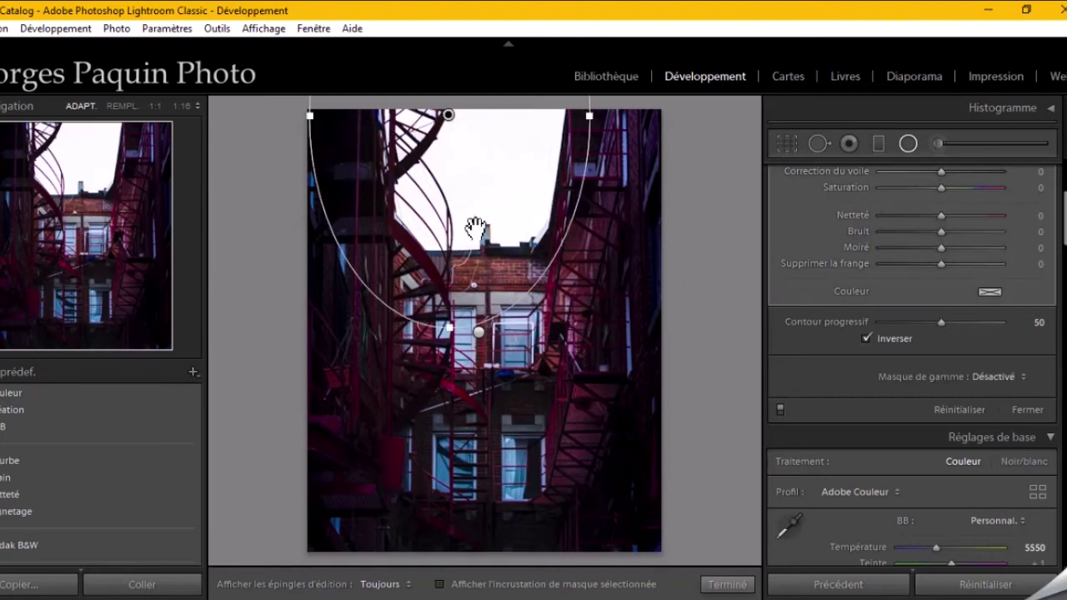
pyautogui.click(592, 587)
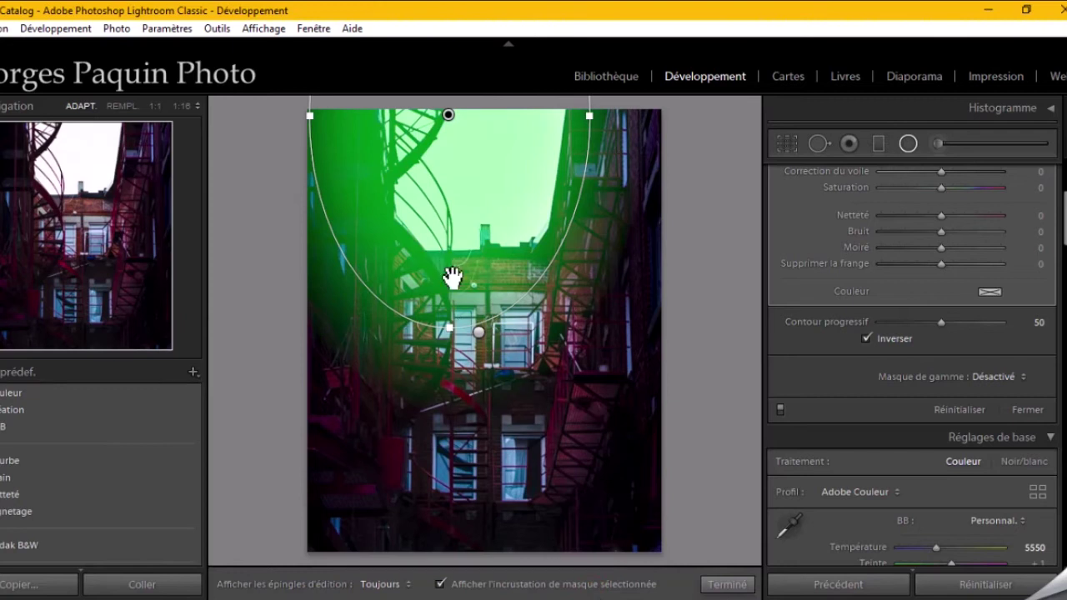
# Reshape the warm oval around the sky and back building at top centre, then commit it
pyautogui.moveTo(450, 114)
pyautogui.mouseDown()
pyautogui.moveTo(483, 181)
pyautogui.moveTo(495, 285)
pyautogui.mouseUp()
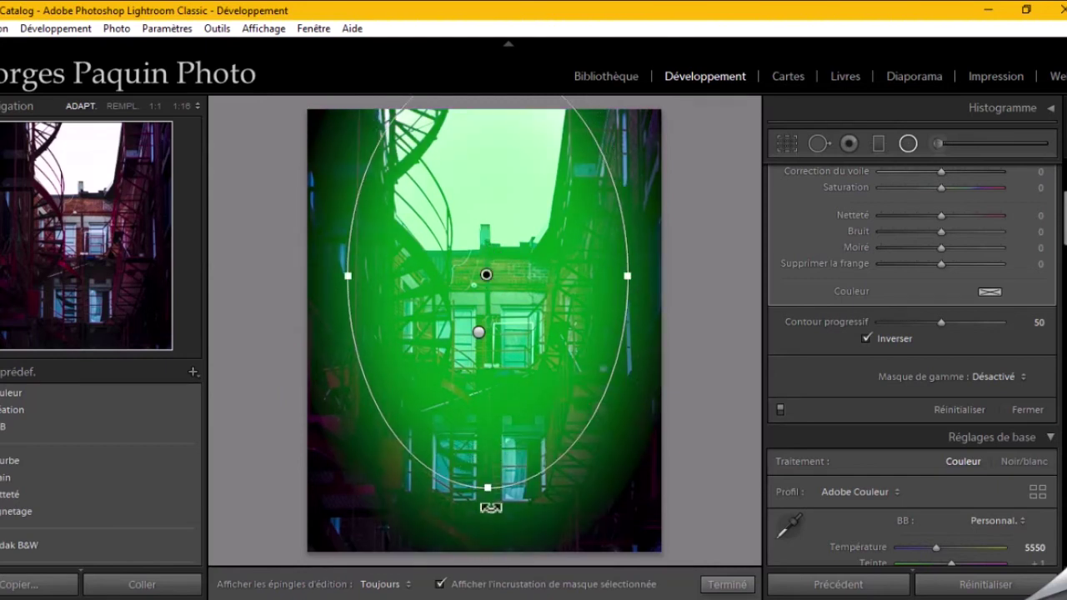
pyautogui.moveTo(488, 489)
pyautogui.mouseDown()
pyautogui.moveTo(477, 462)
pyautogui.moveTo(488, 449)
pyautogui.mouseUp()
pyautogui.moveTo(626, 275); pyautogui.dragTo(604, 275)
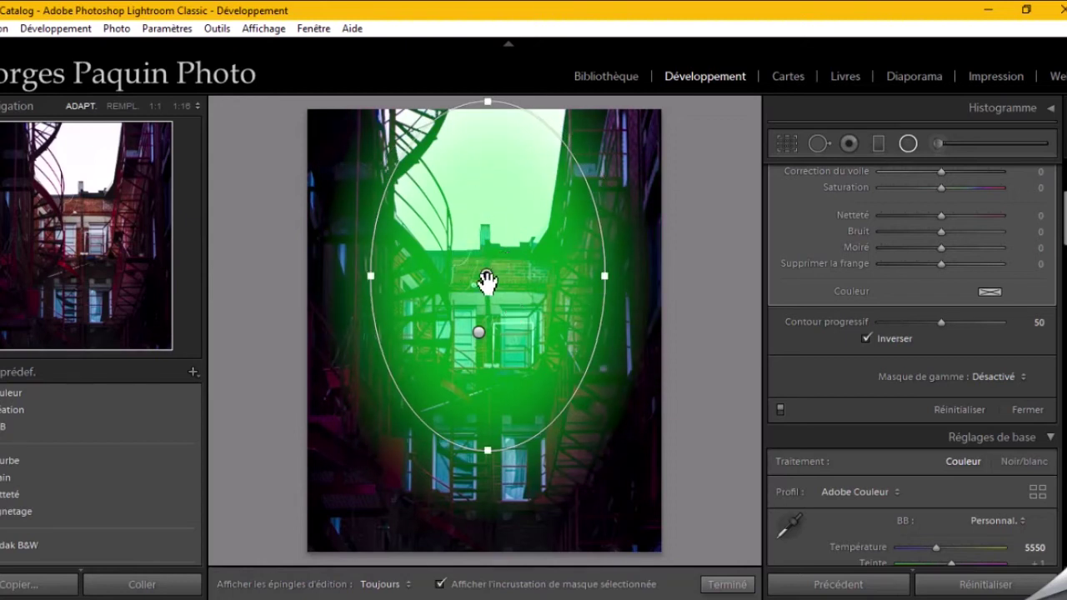
pyautogui.moveTo(487, 275); pyautogui.dragTo(485, 263)
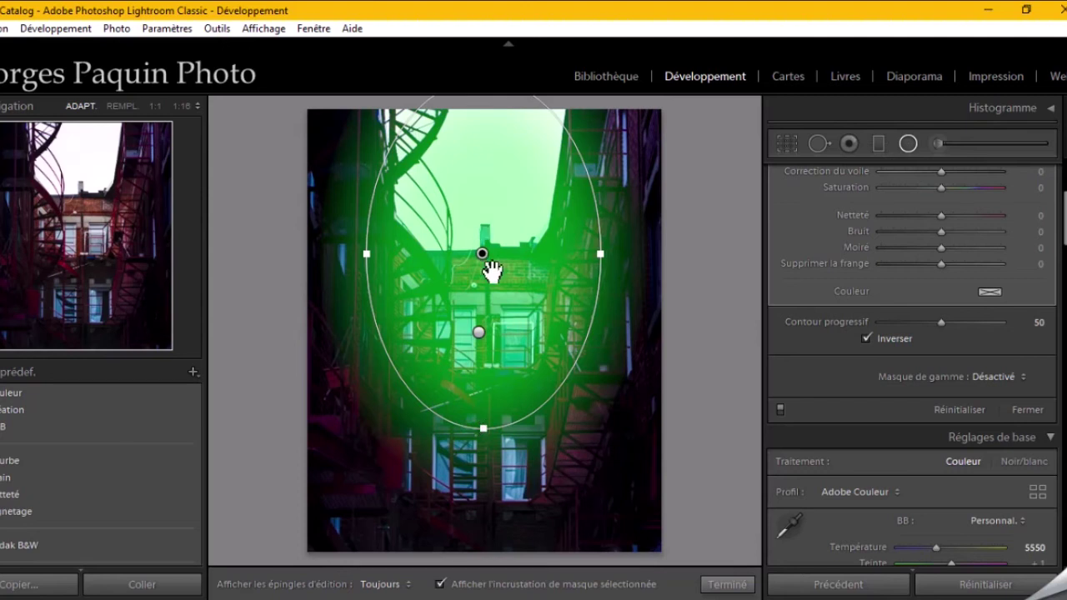
pyautogui.moveTo(482, 254); pyautogui.dragTo(482, 240)
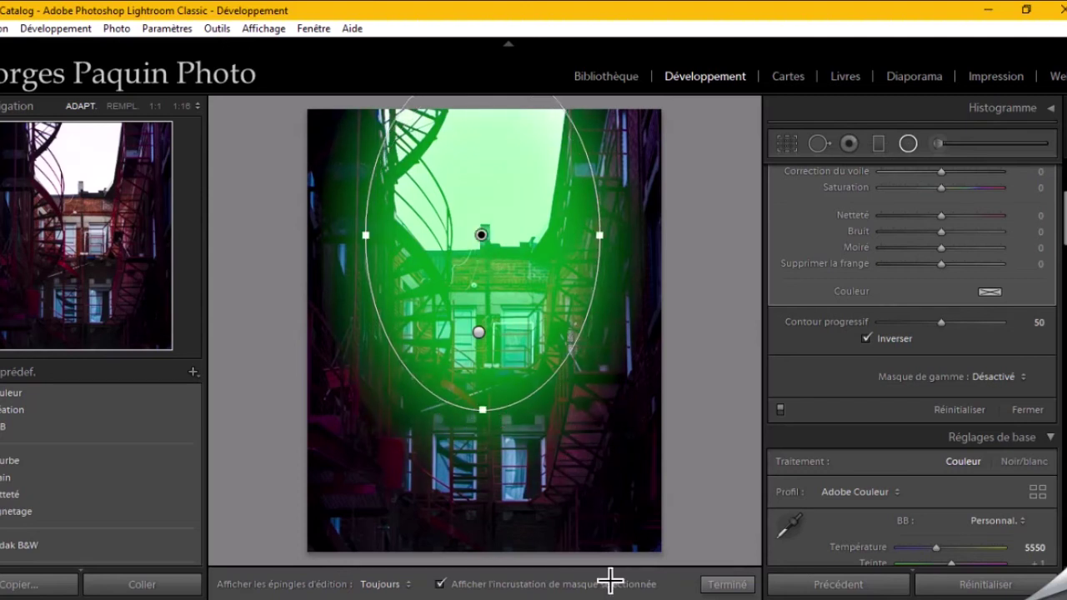
pyautogui.press('o')
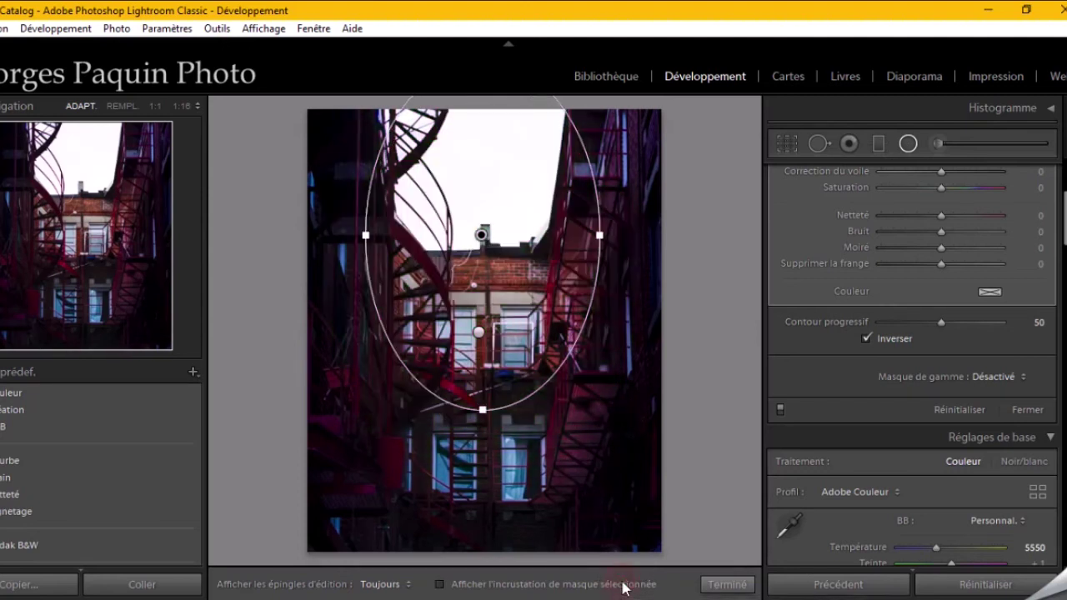
pyautogui.scroll(3, 879, 338)
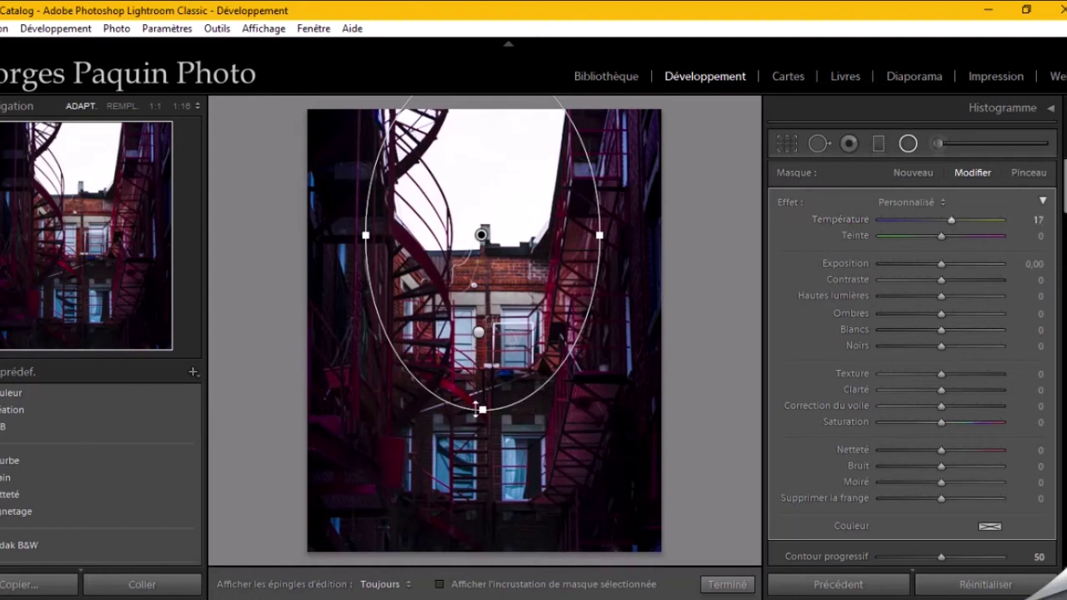
pyautogui.moveTo(481, 408); pyautogui.dragTo(483, 444)
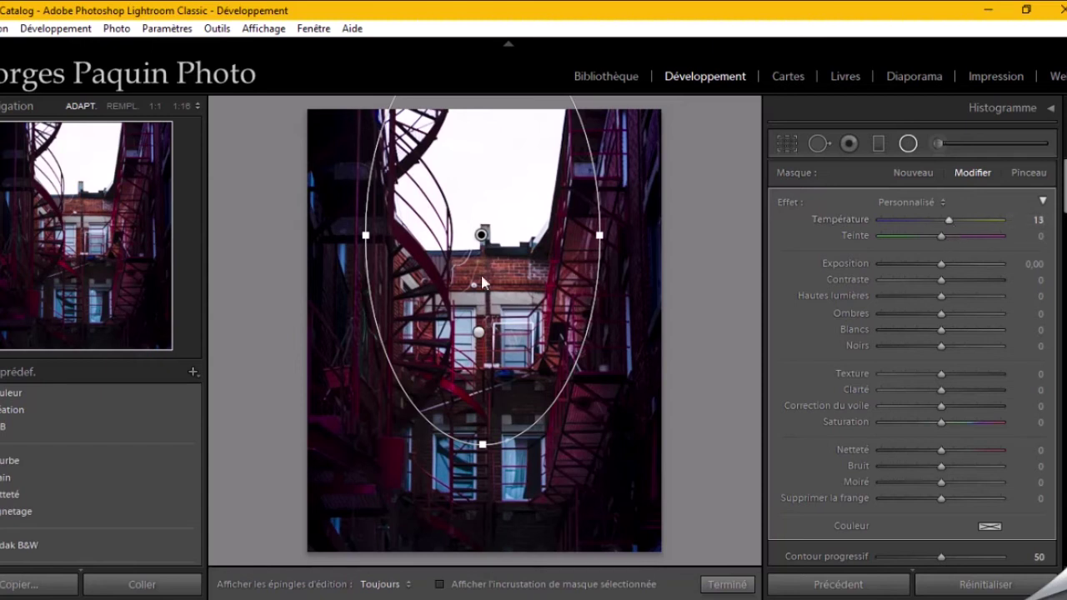
pyautogui.click(722, 584)
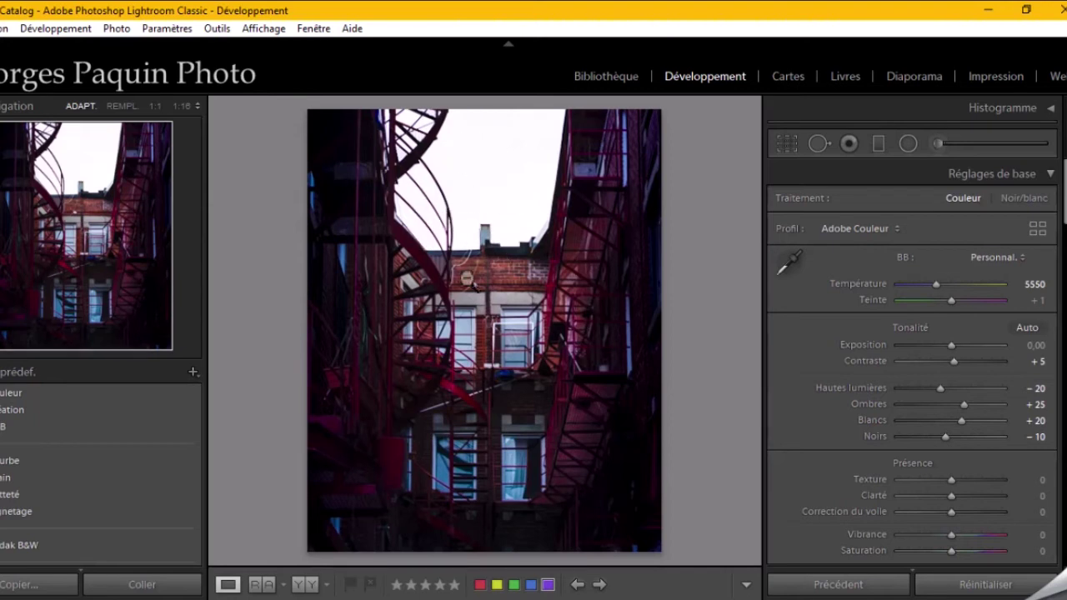
# Create a new radial adjustment with the Exposition preset and exposure +0.68
pyautogui.click(908, 144)
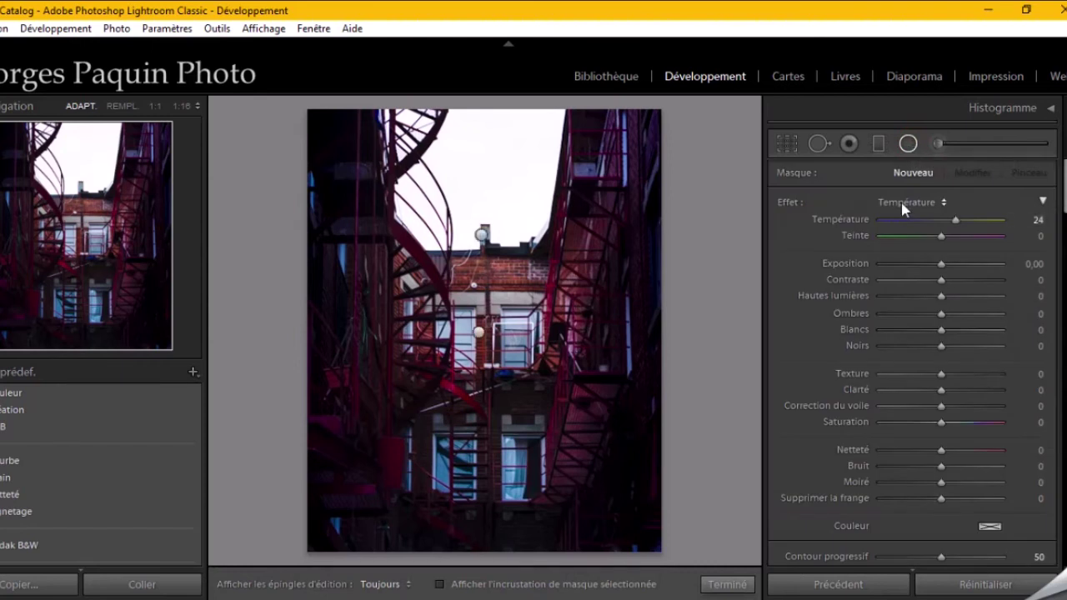
pyautogui.click(904, 203)
pyautogui.click(557, 58)
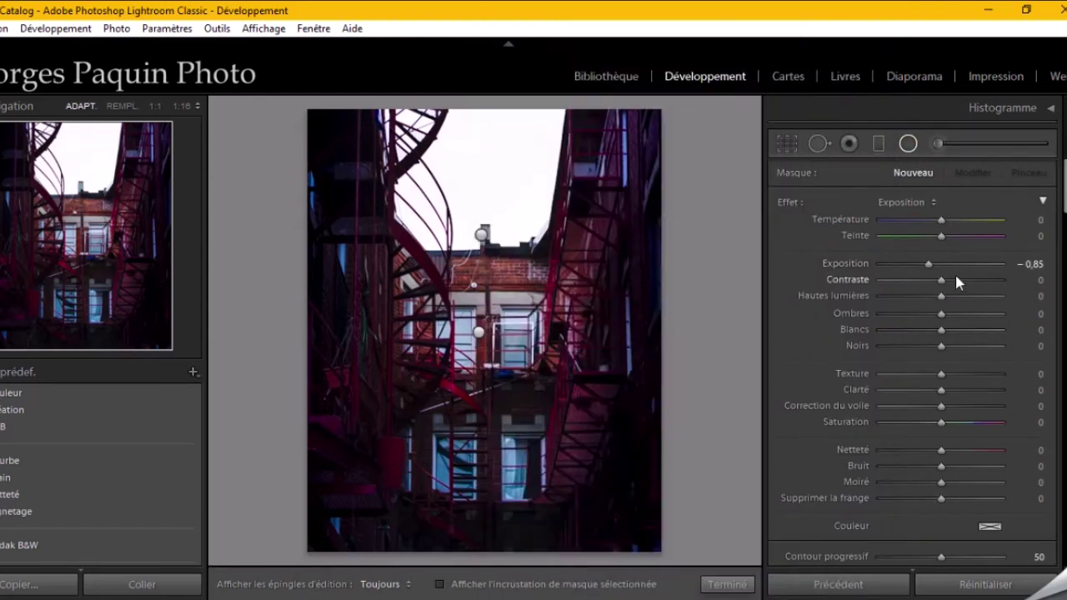
pyautogui.moveTo(933, 265); pyautogui.dragTo(947, 269)
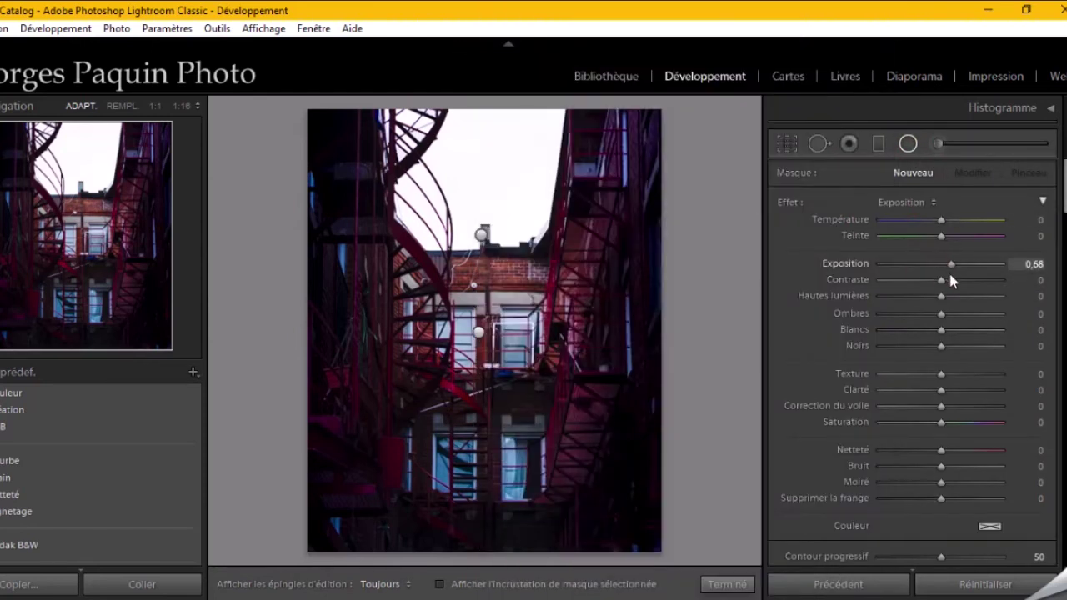
pyautogui.scroll(-5, 821, 347)
pyautogui.scroll(5, 823, 357)
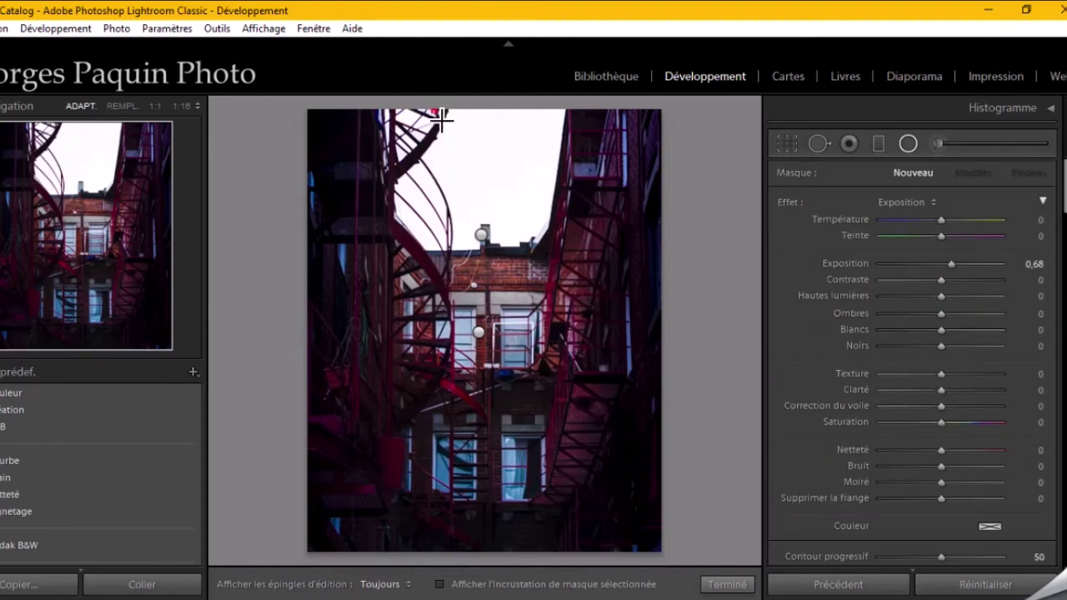
# Draw and reshape the exposure oval over the sky at the top, then hide the overlay
pyautogui.moveTo(433, 146)
pyautogui.mouseDown()
pyautogui.moveTo(600, 312)
pyautogui.moveTo(575, 321)
pyautogui.mouseUp()
pyautogui.moveTo(433, 113); pyautogui.dragTo(479, 179)
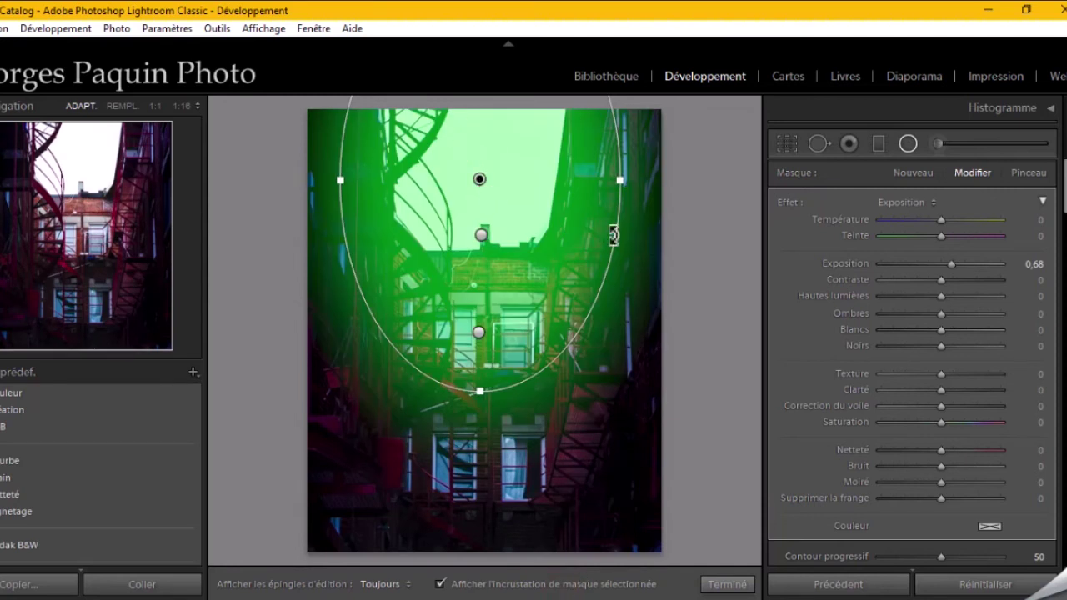
pyautogui.moveTo(620, 180); pyautogui.dragTo(607, 180)
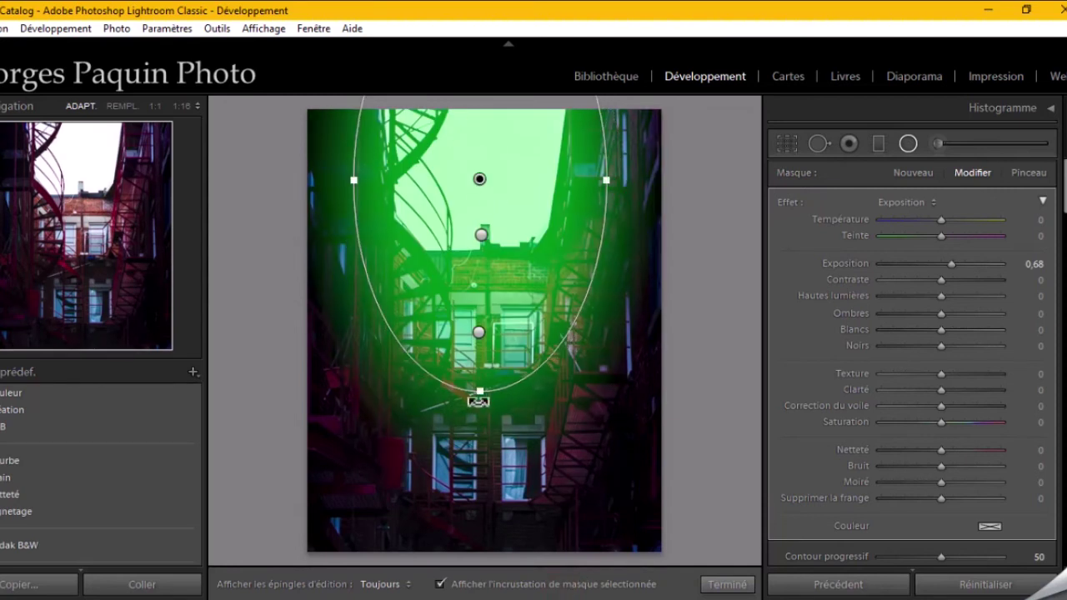
pyautogui.moveTo(479, 393); pyautogui.dragTo(480, 320)
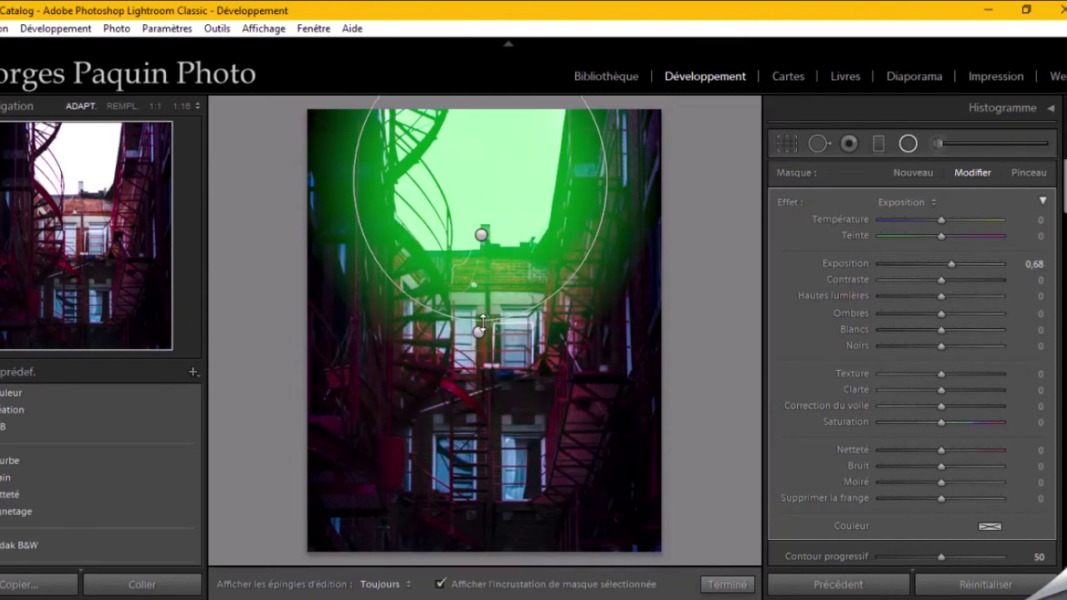
pyautogui.moveTo(483, 183); pyautogui.dragTo(482, 162)
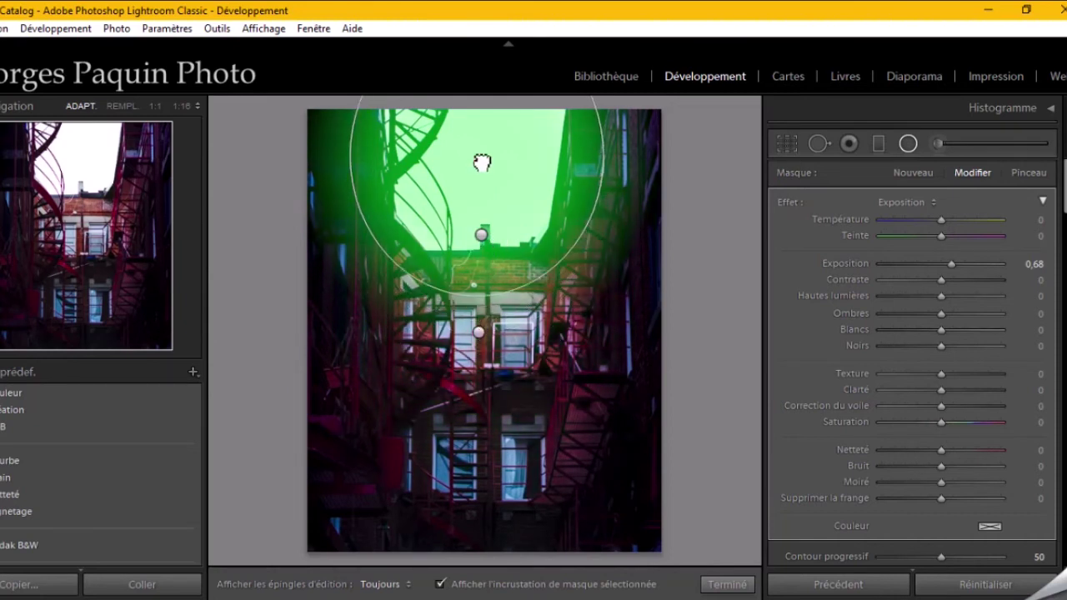
pyautogui.moveTo(602, 158); pyautogui.dragTo(594, 171)
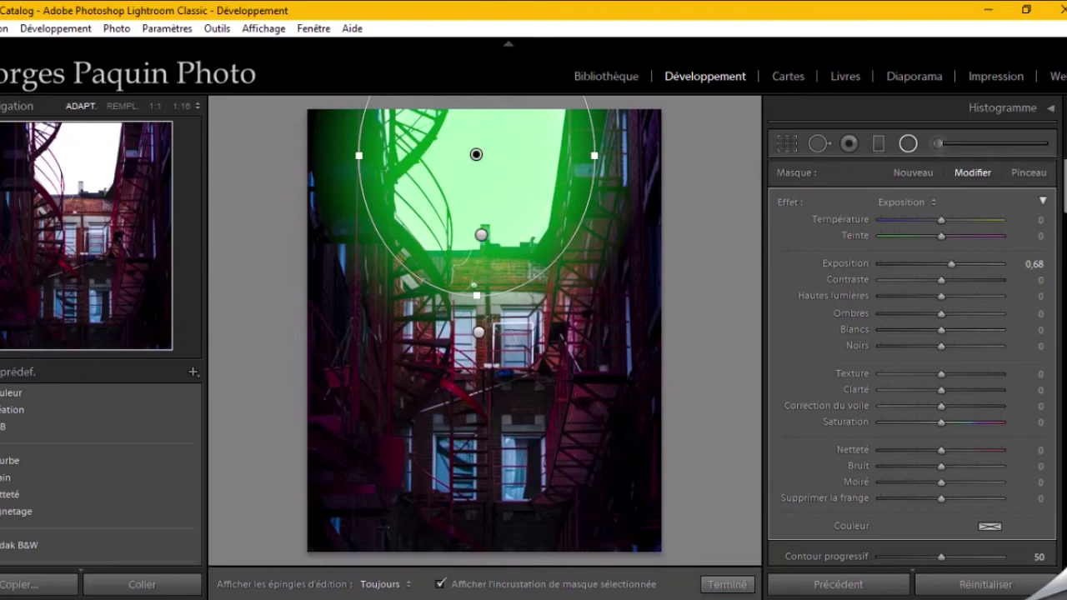
pyautogui.click(600, 586)
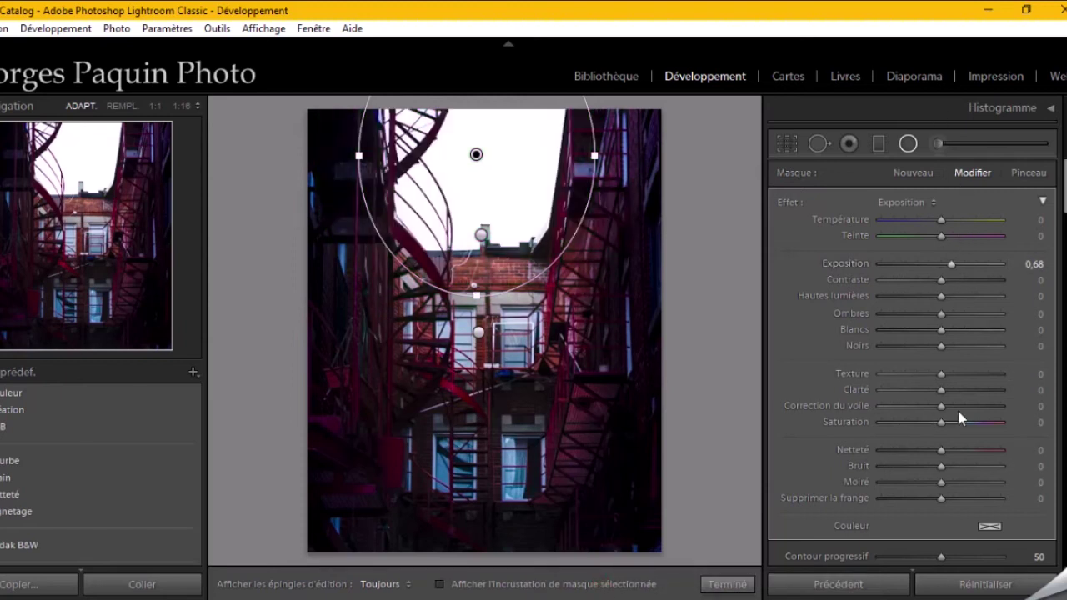
# Lower the sky oval's dehaze to -52 and extend its bottom edge down the building
pyautogui.moveTo(940, 409); pyautogui.dragTo(915, 431)
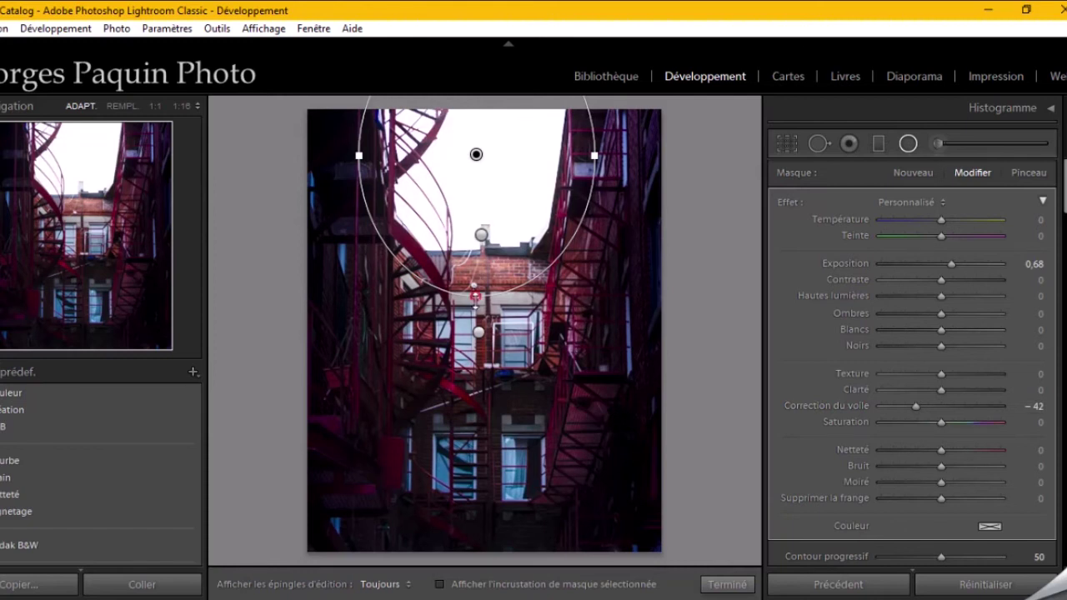
pyautogui.moveTo(475, 296); pyautogui.dragTo(476, 317)
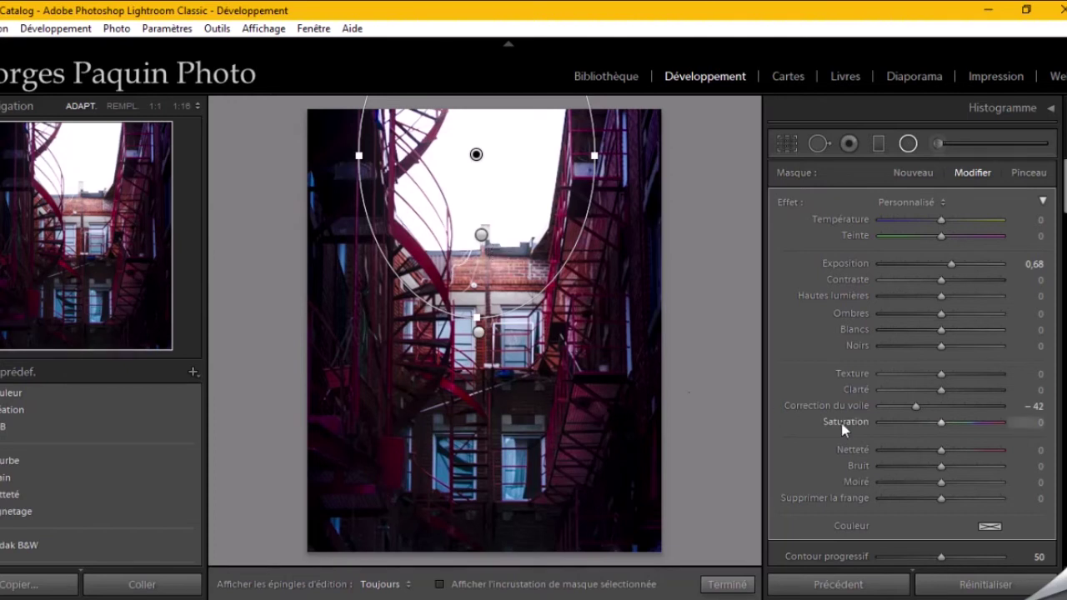
pyautogui.moveTo(476, 318); pyautogui.dragTo(473, 354)
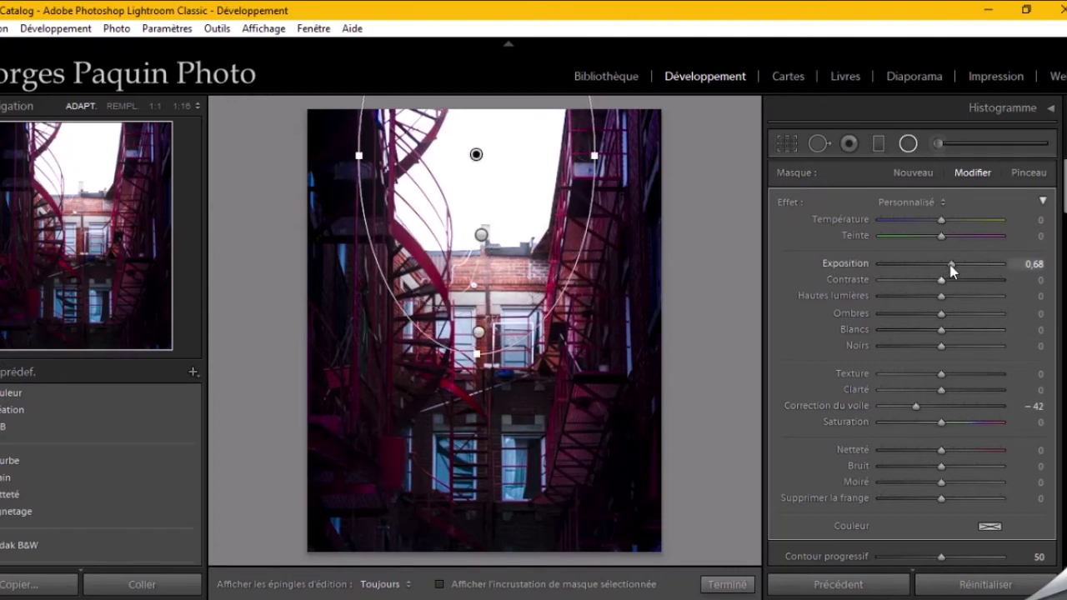
pyautogui.scroll(-2, 952, 270)
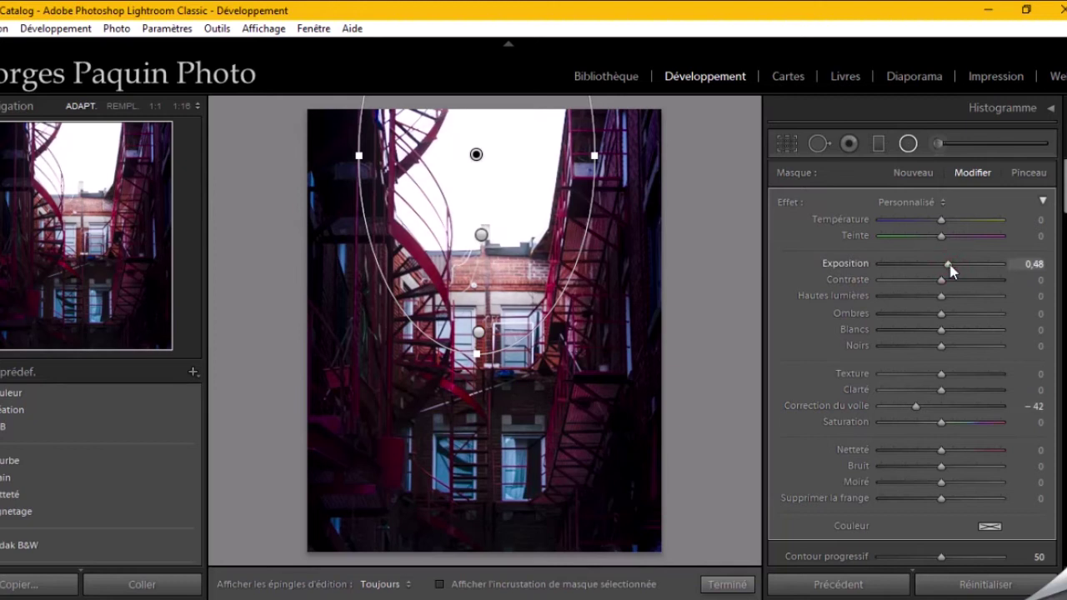
pyautogui.moveTo(915, 406); pyautogui.dragTo(909, 407)
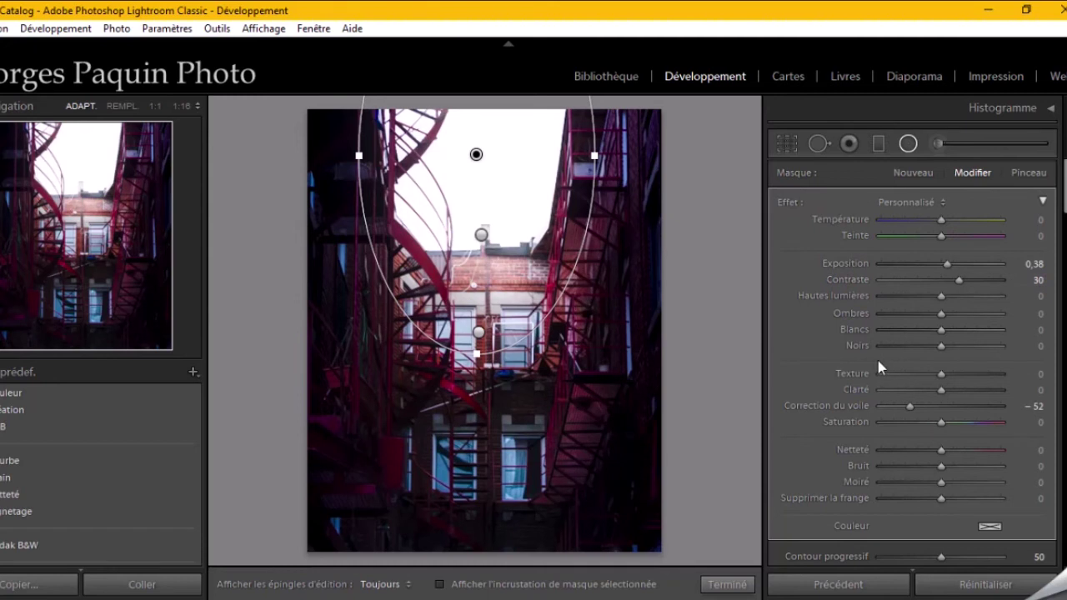
# Compare the radial adjustment off and on, set its exposure to 0.18 and finish it
pyautogui.scroll(-3, 829, 417)
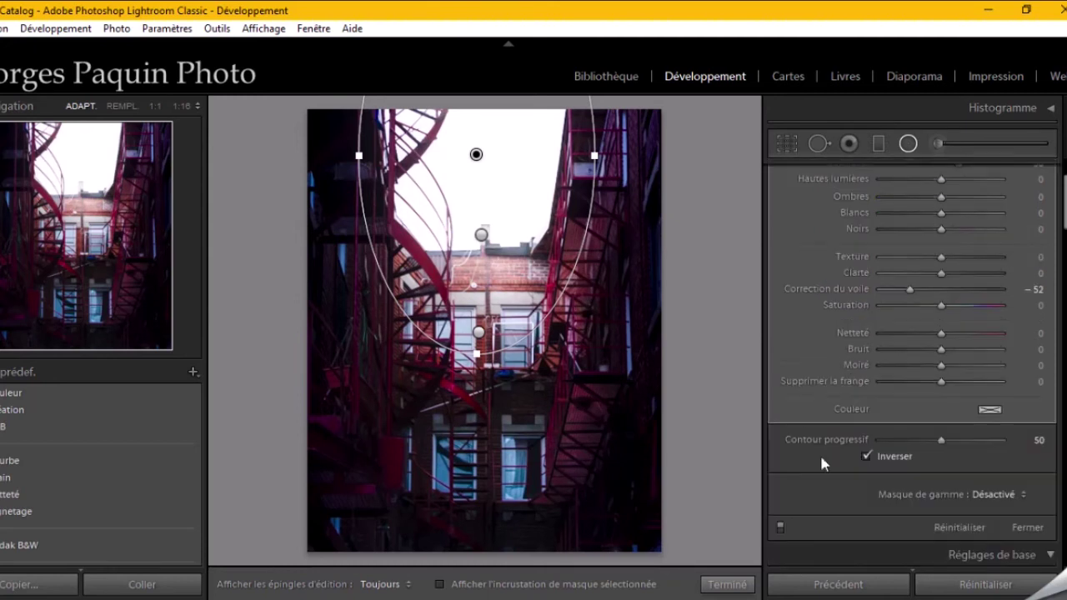
pyautogui.click(779, 528)
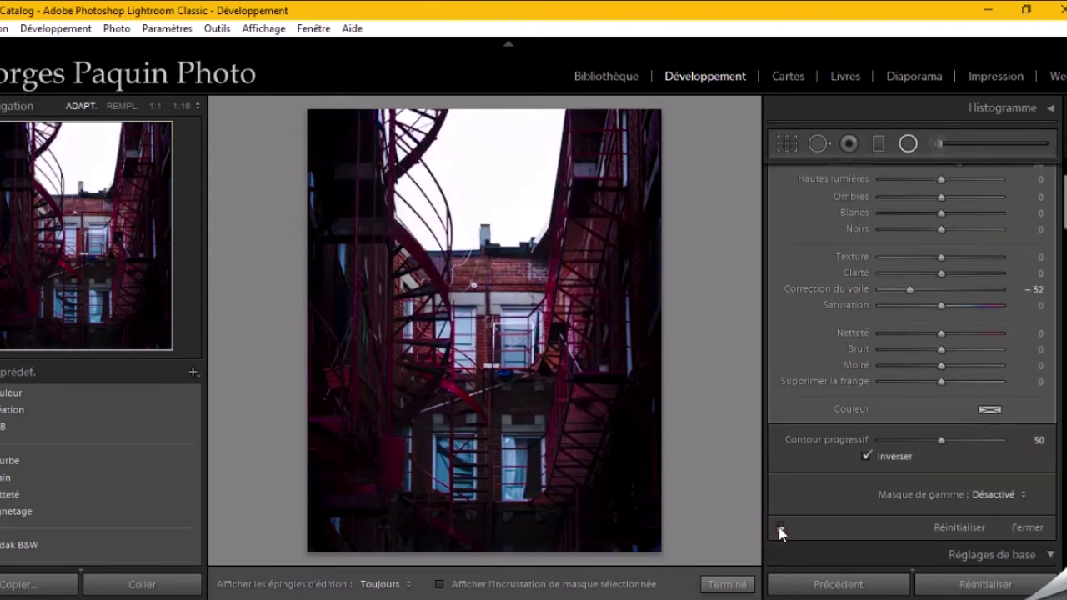
pyautogui.click(780, 526)
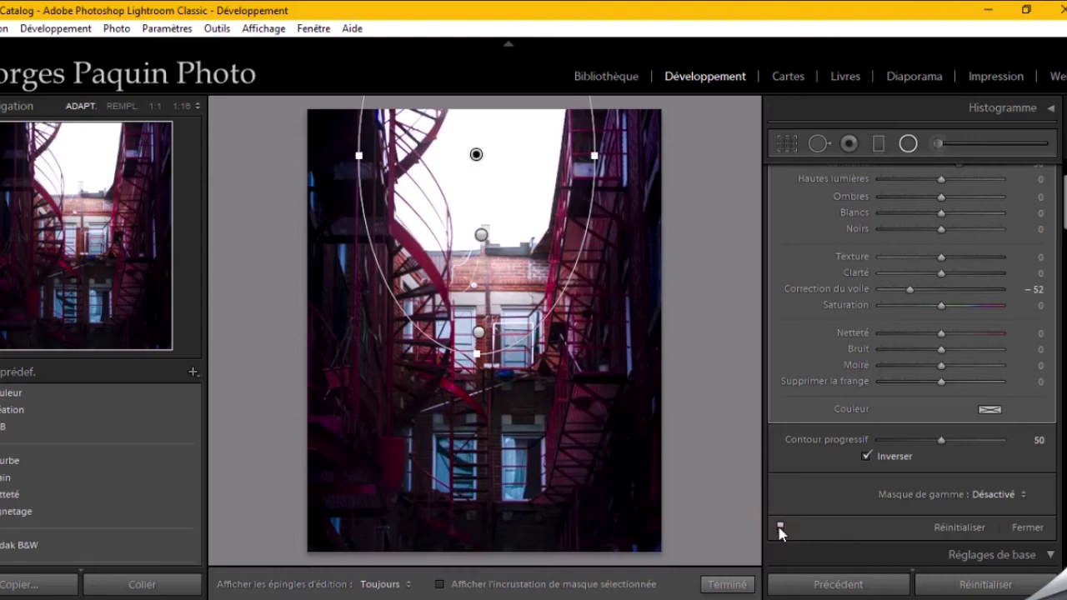
pyautogui.scroll(3, 861, 387)
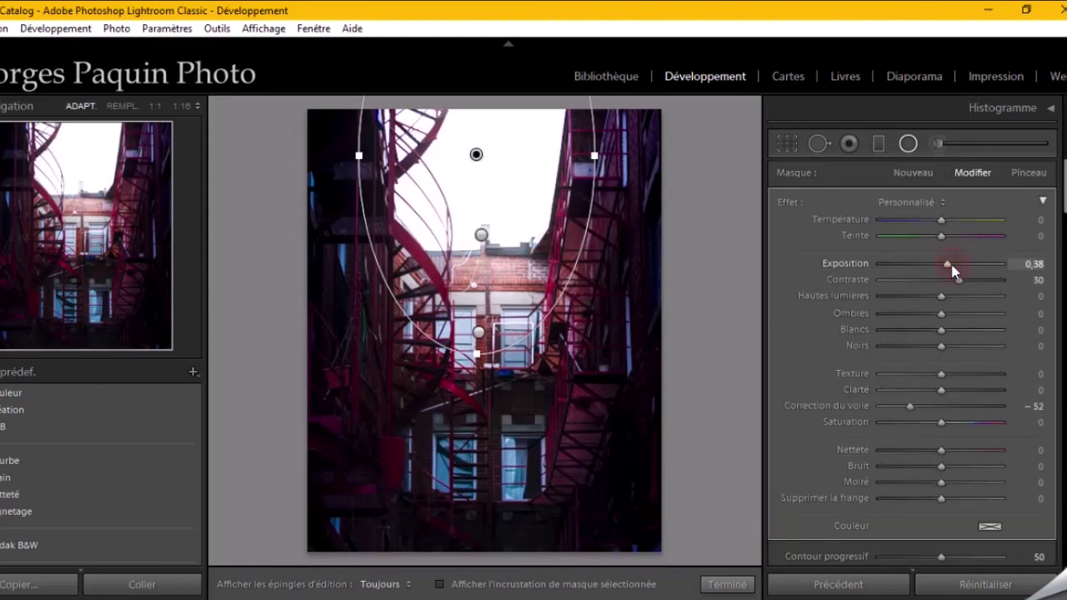
pyautogui.moveTo(951, 266); pyautogui.dragTo(947, 265)
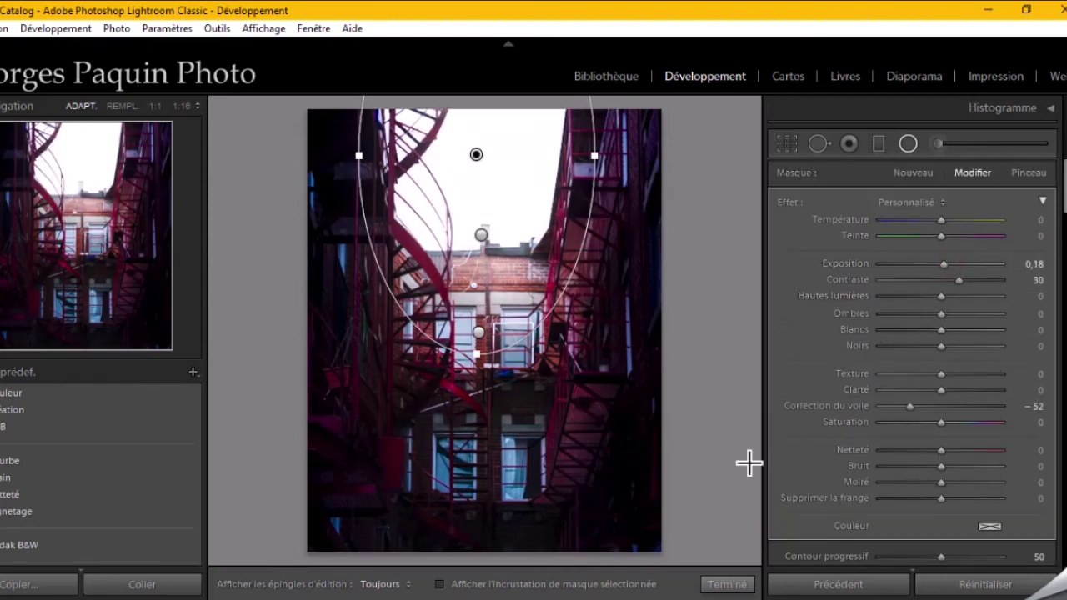
pyautogui.click(727, 583)
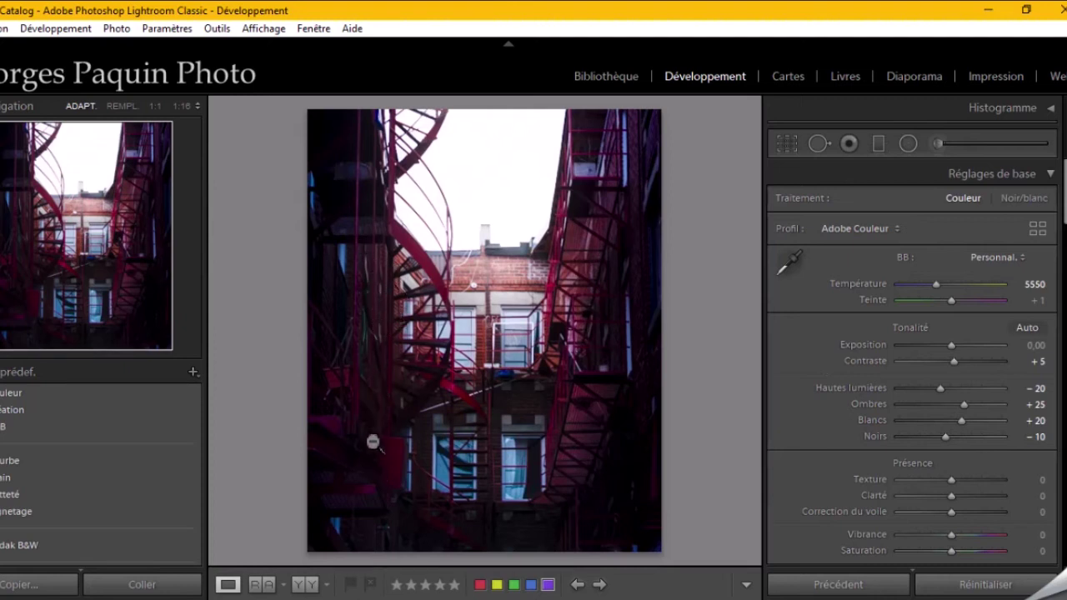
# Set up an Ombres adjustment brush with shadows 27, density 76 and a larger, softer tip
pyautogui.click(940, 144)
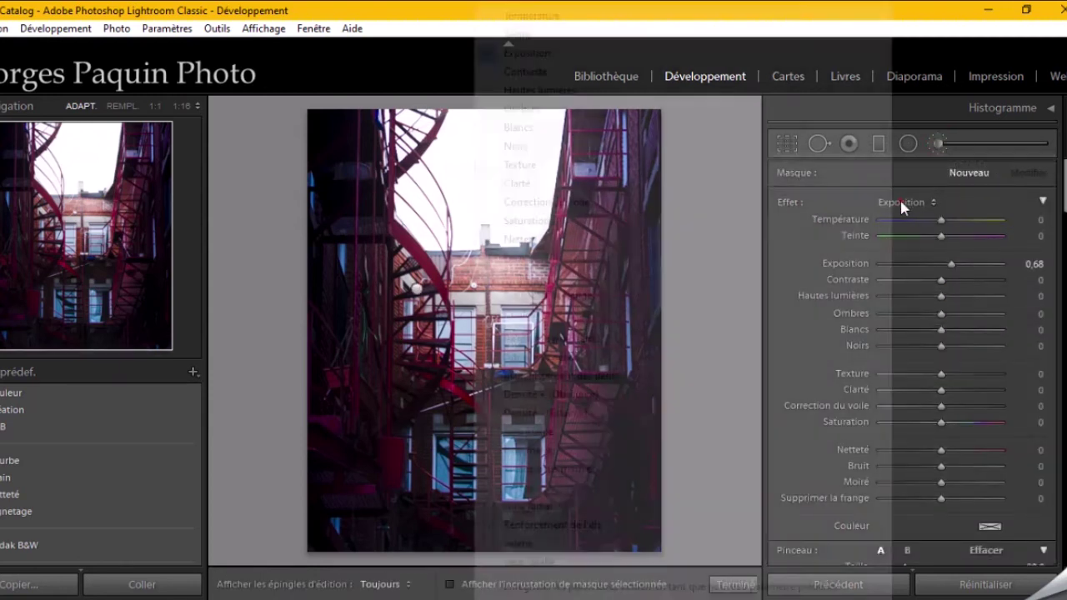
pyautogui.click(899, 200)
pyautogui.click(533, 108)
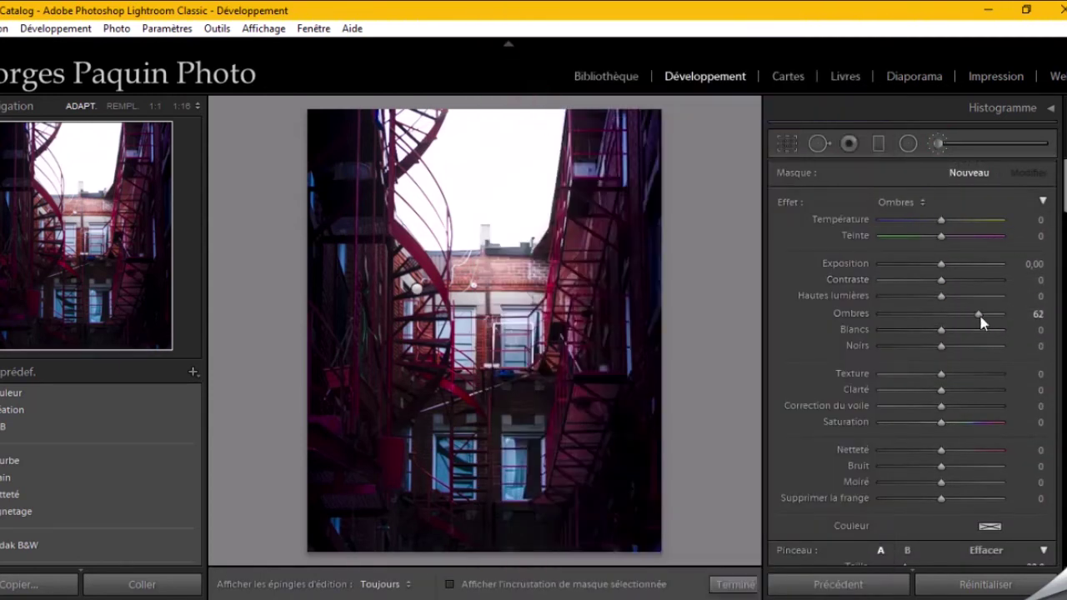
pyautogui.moveTo(978, 314); pyautogui.dragTo(957, 313)
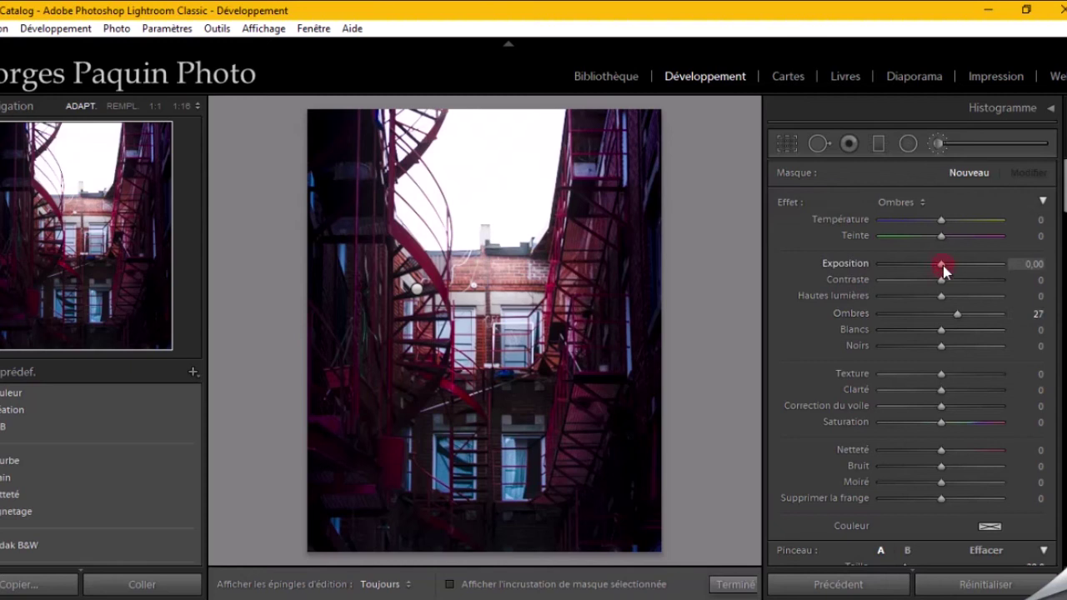
pyautogui.scroll(-3, 856, 354)
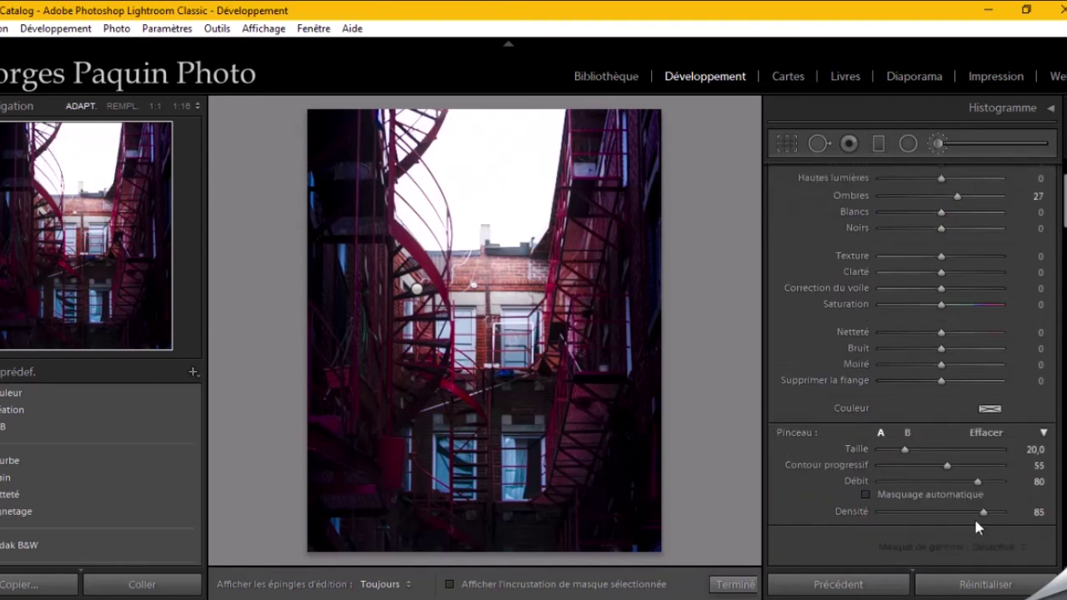
pyautogui.moveTo(984, 512); pyautogui.dragTo(972, 511)
pyautogui.press(']')
pyautogui.hotkey('shift', ']')
# Paint the right-hand wall, then set exposure 0, shadows 17, blacks −14 and commit the brush
pyautogui.moveTo(583, 204); pyautogui.dragTo(576, 412)
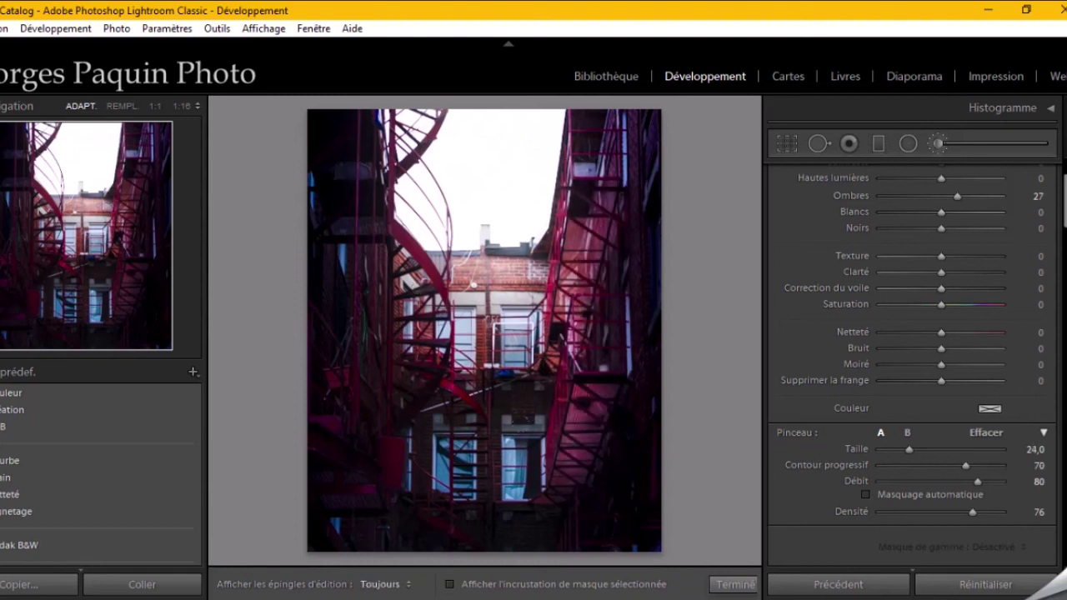
pyautogui.press('h')
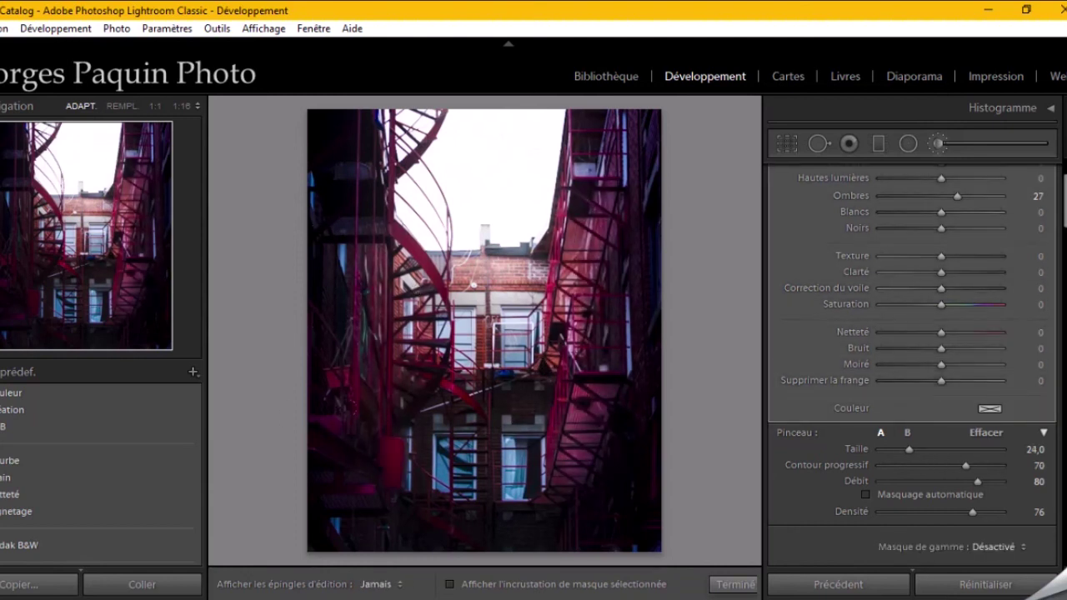
pyautogui.press('h')
pyautogui.press('h')
pyautogui.press('h')
pyautogui.scroll(3, 837, 365)
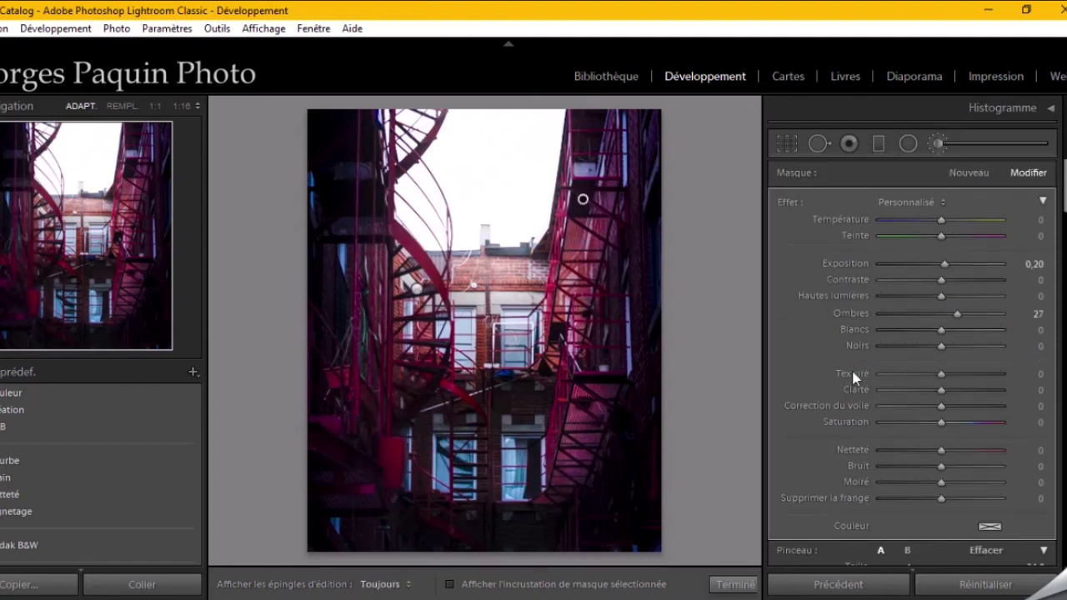
pyautogui.doubleClick(844, 264)
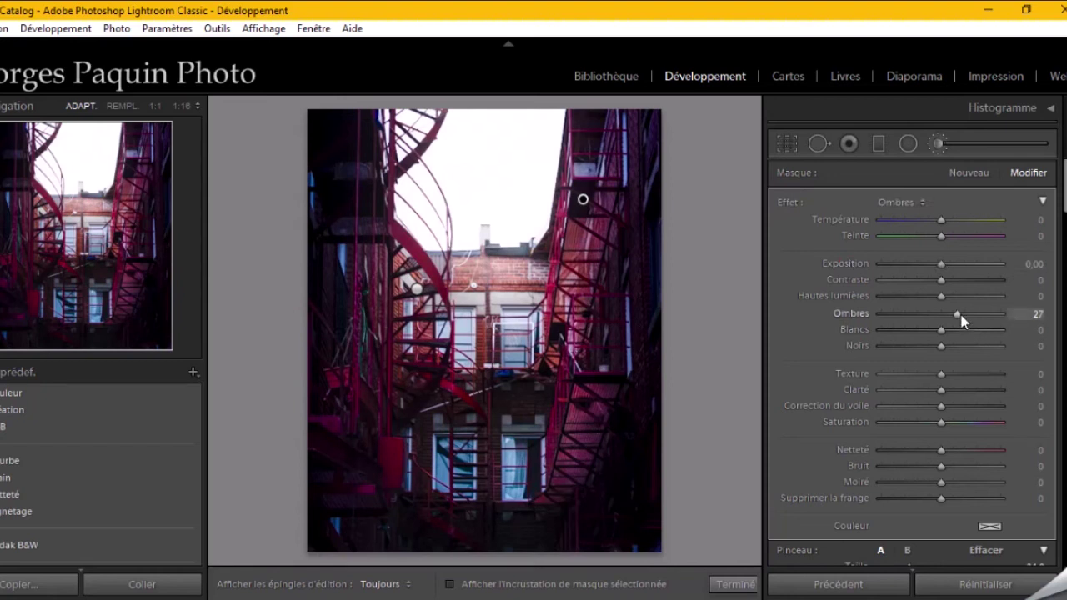
pyautogui.moveTo(960, 316); pyautogui.dragTo(954, 318)
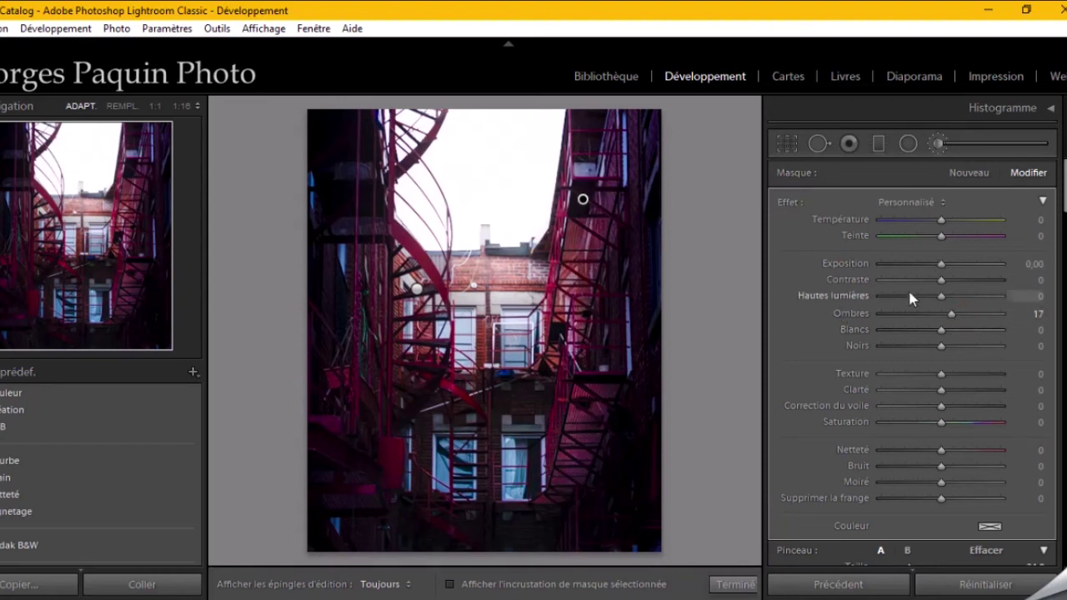
pyautogui.moveTo(940, 347); pyautogui.dragTo(933, 355)
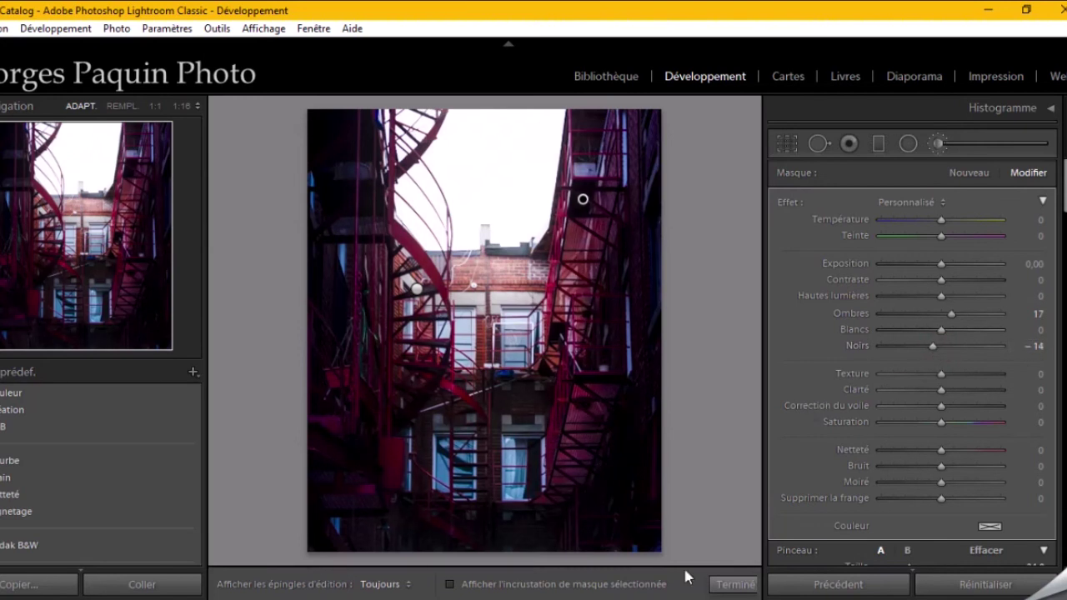
pyautogui.click(725, 584)
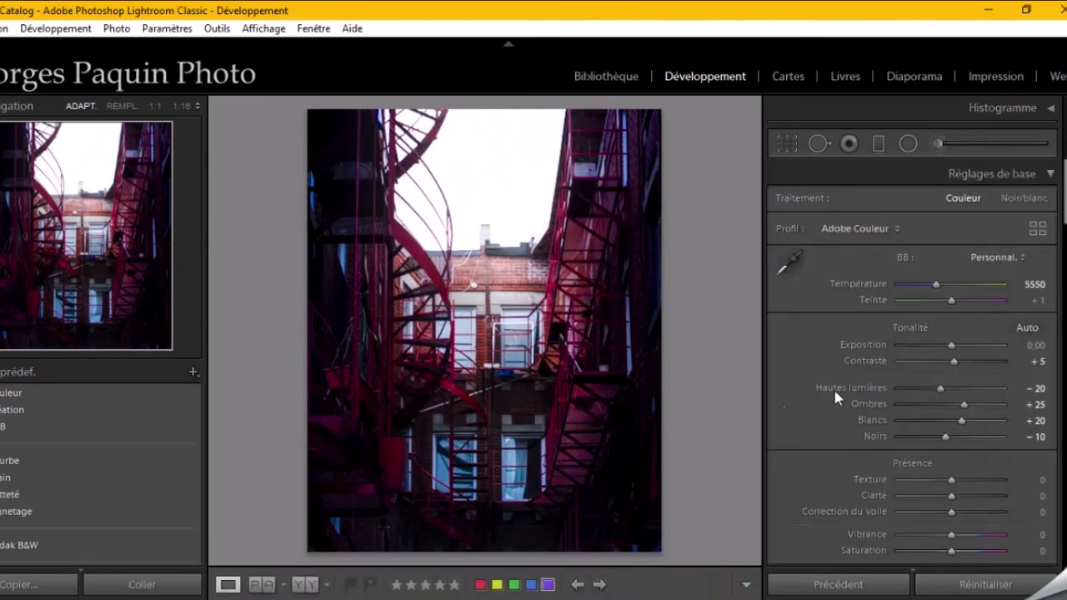
# In Effects, give the post-crop vignette amount −23, midpoint 56, roundness −48 and feather 63
pyautogui.scroll(-5, 791, 414)
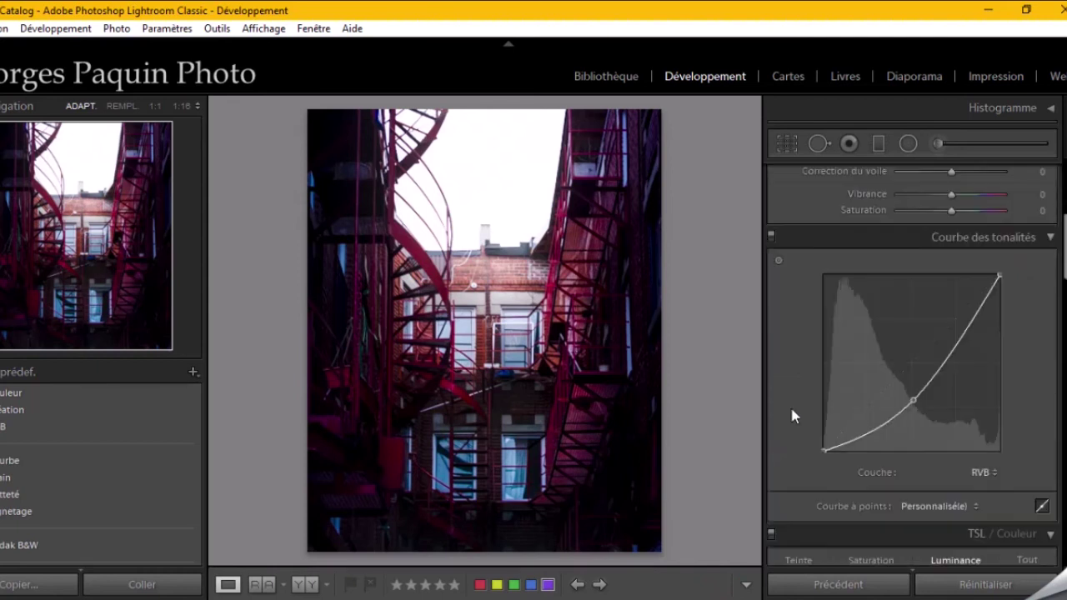
pyautogui.scroll(-5, 792, 415)
pyautogui.scroll(-5, 791, 414)
pyautogui.scroll(-3, 805, 403)
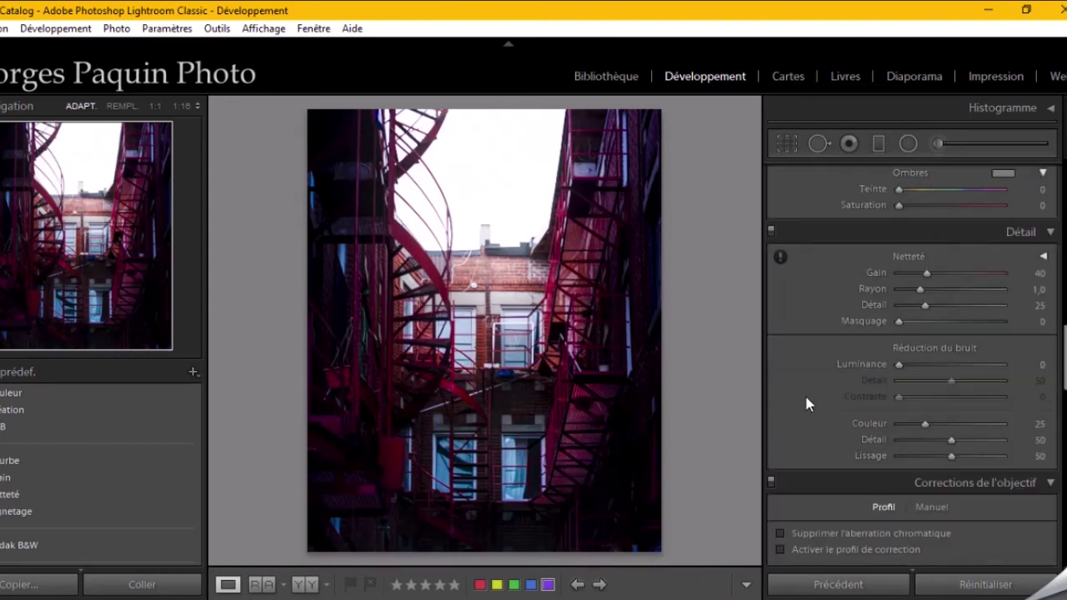
pyautogui.scroll(-3, 804, 403)
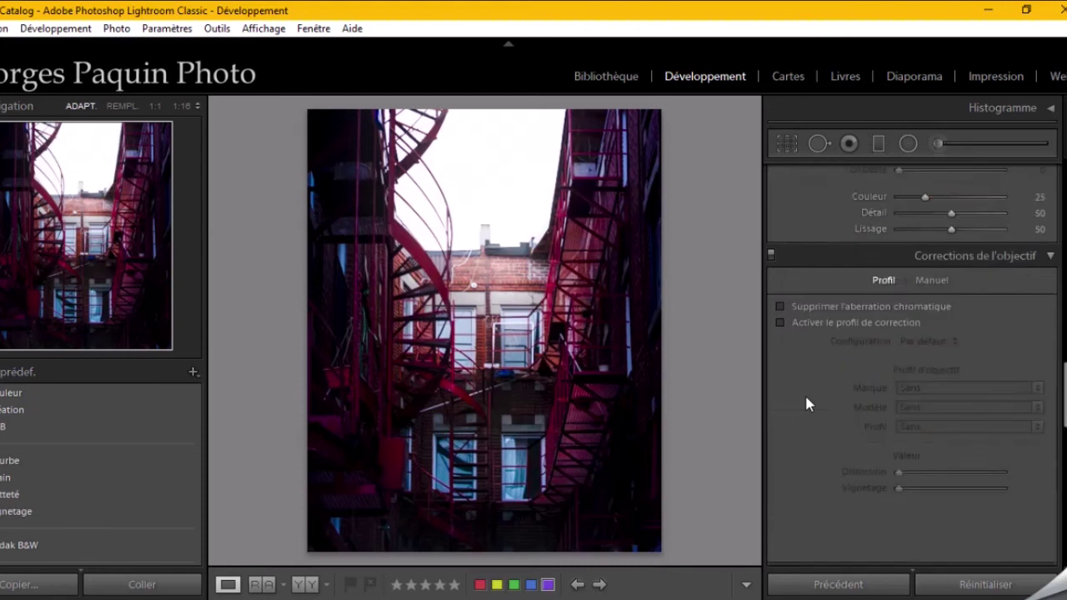
pyautogui.scroll(-3, 805, 404)
pyautogui.scroll(-3, 805, 404)
pyautogui.scroll(-3, 805, 403)
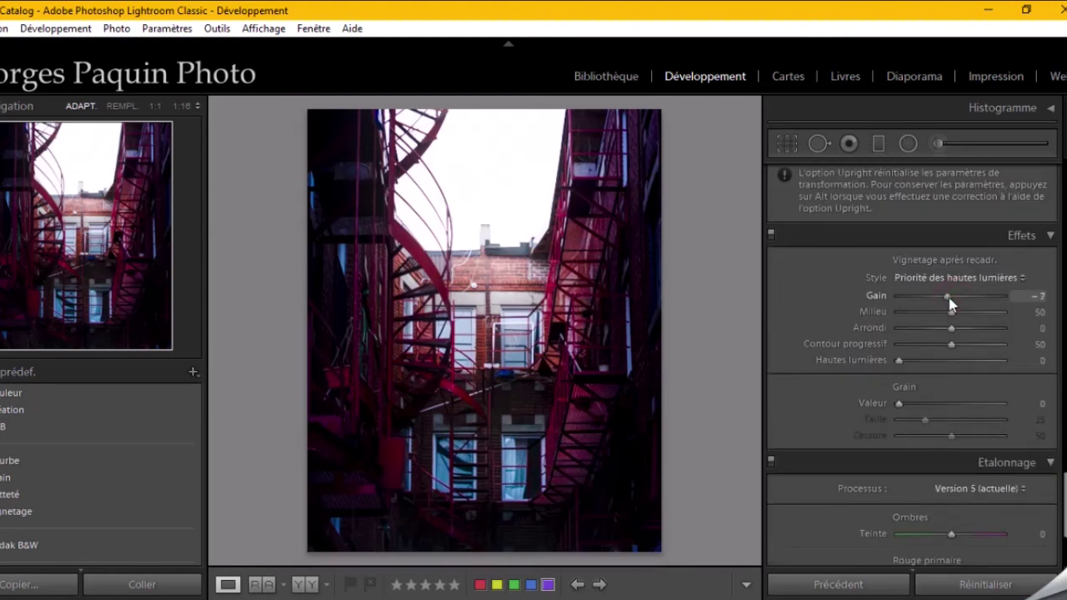
pyautogui.moveTo(954, 302)
pyautogui.mouseDown()
pyautogui.moveTo(930, 308)
pyautogui.moveTo(926, 341)
pyautogui.mouseUp()
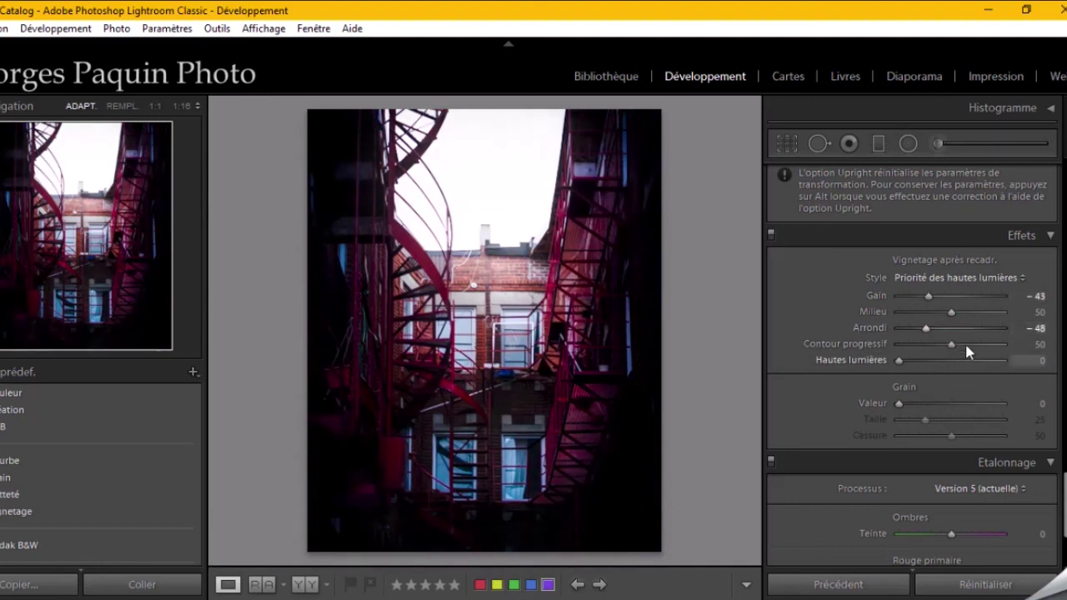
pyautogui.moveTo(951, 345); pyautogui.dragTo(964, 344)
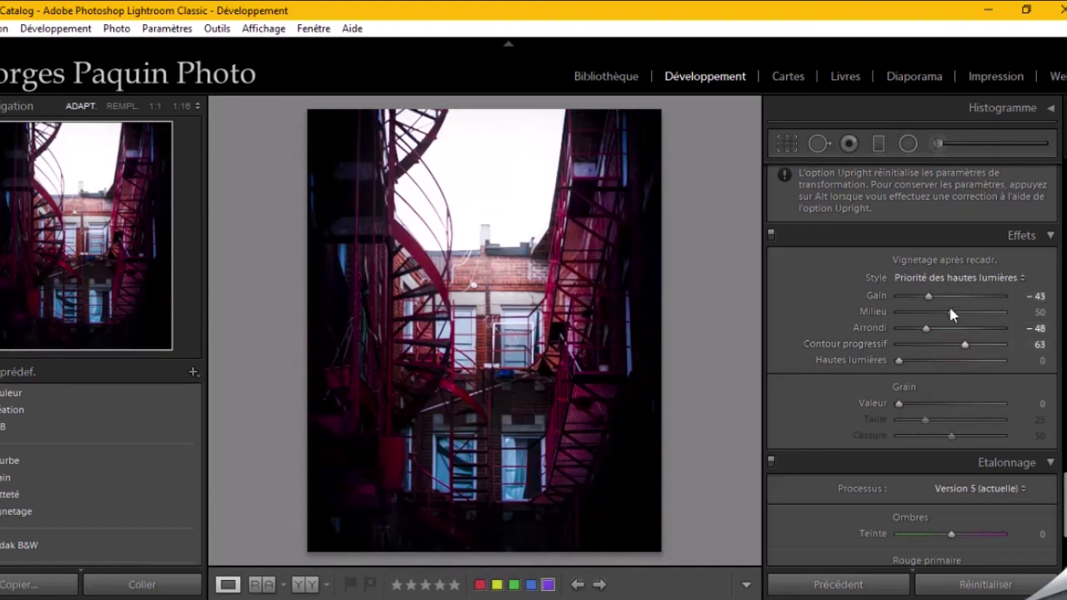
pyautogui.scroll(5, 931, 299)
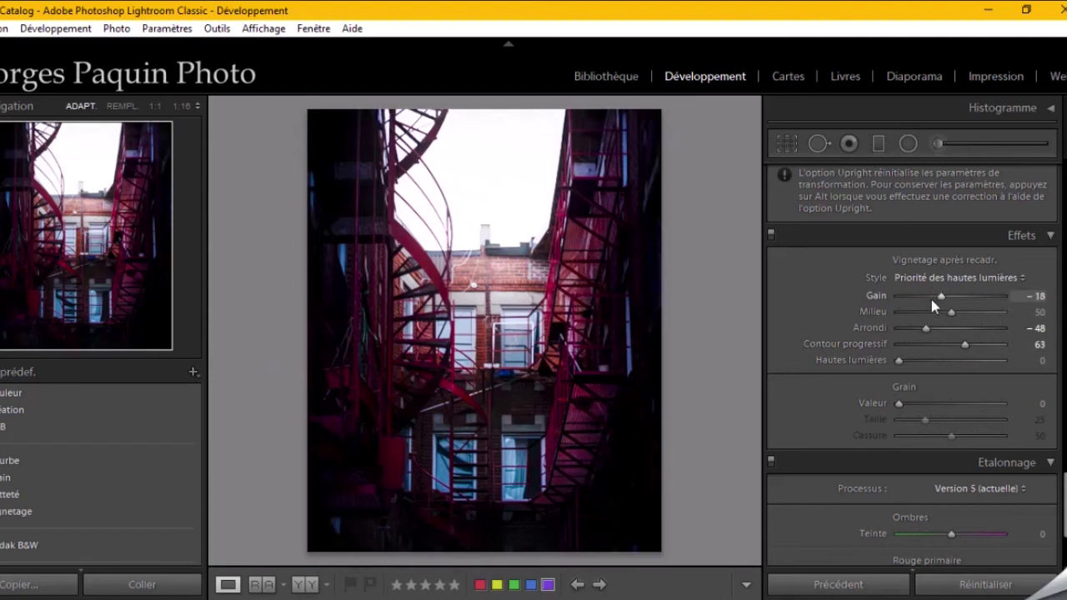
pyautogui.scroll(5, 952, 317)
pyautogui.scroll(-4, 952, 318)
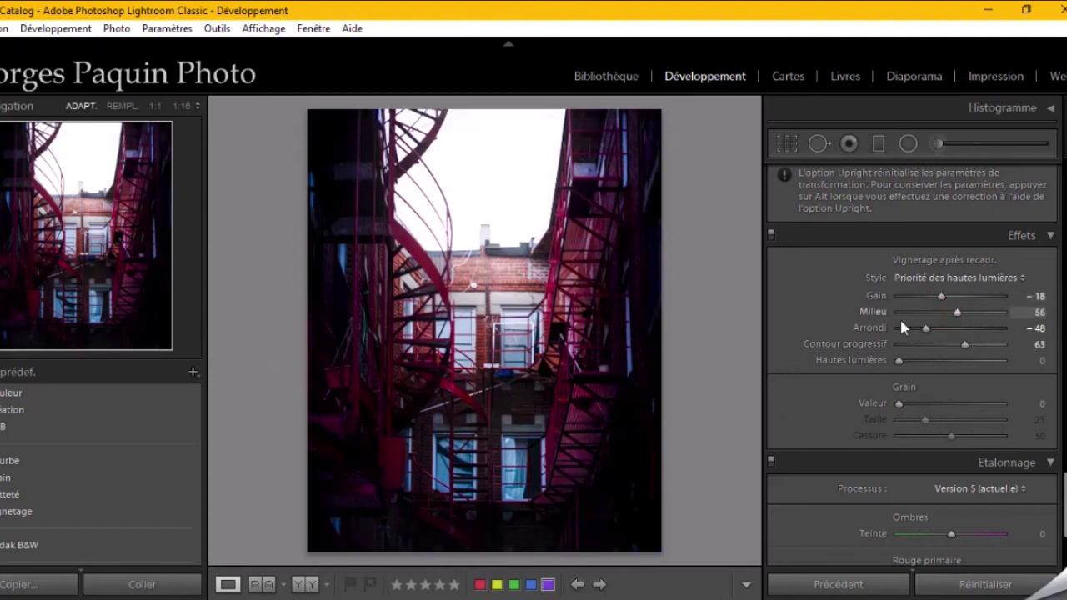
pyautogui.scroll(-2, 941, 298)
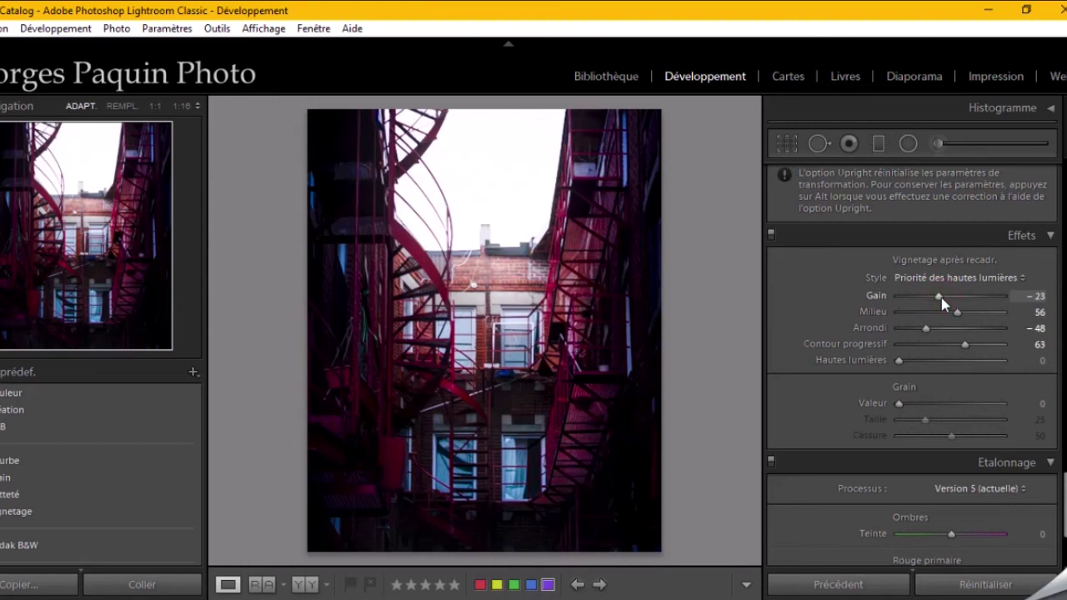